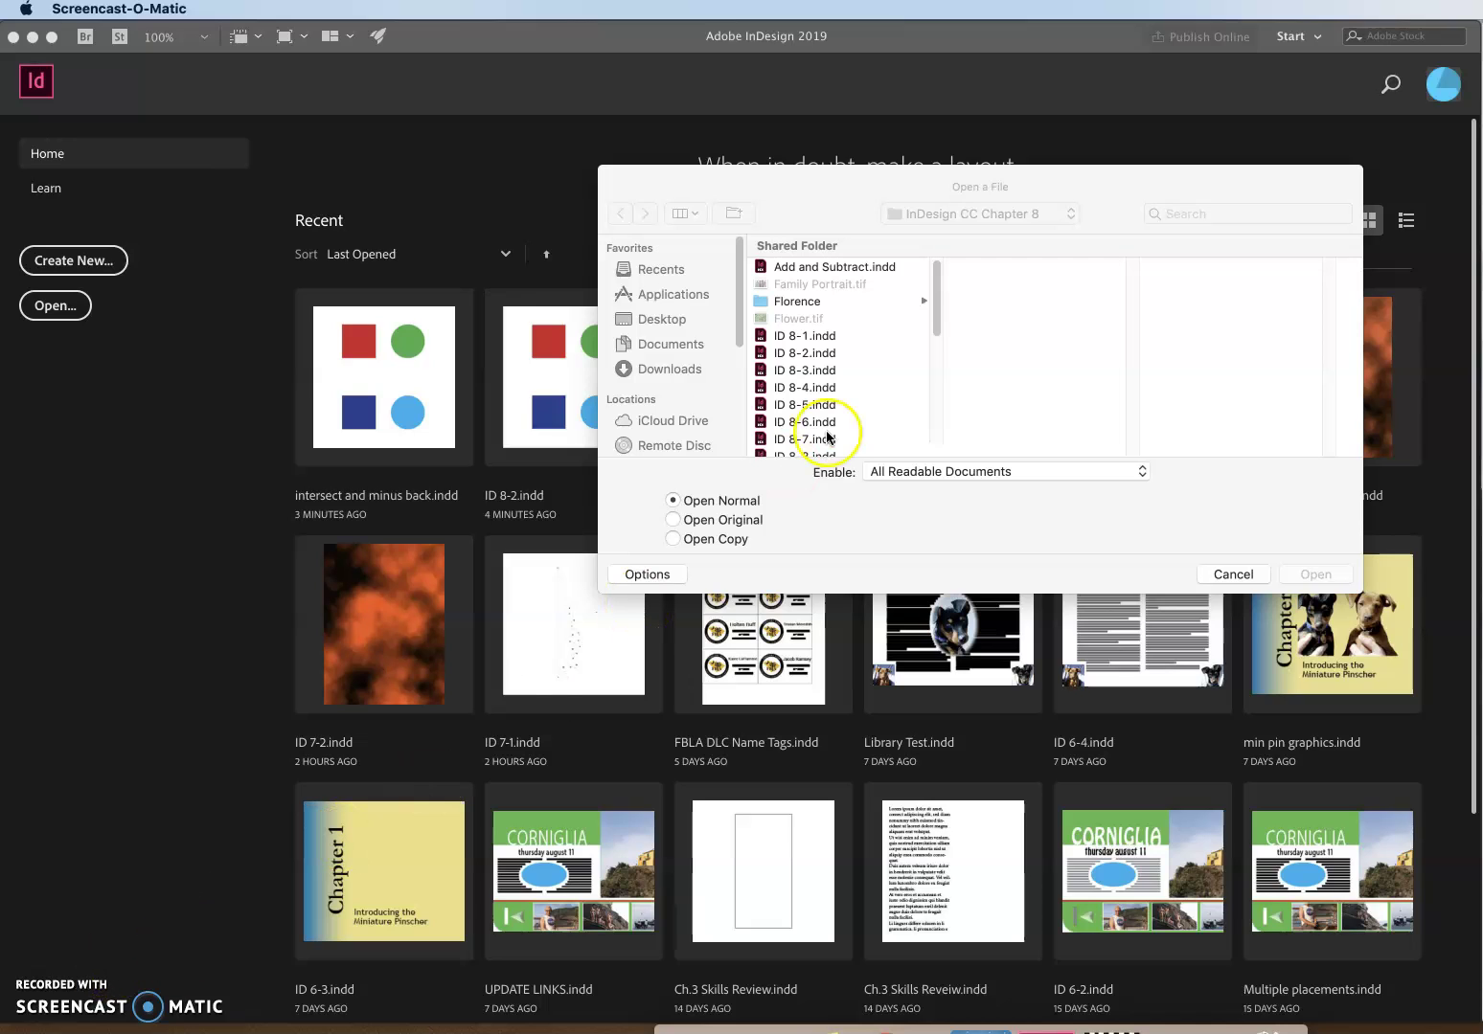
Open the document ID 8-3.indd, which shows three horizontal black lines
click(794, 372)
click(819, 370)
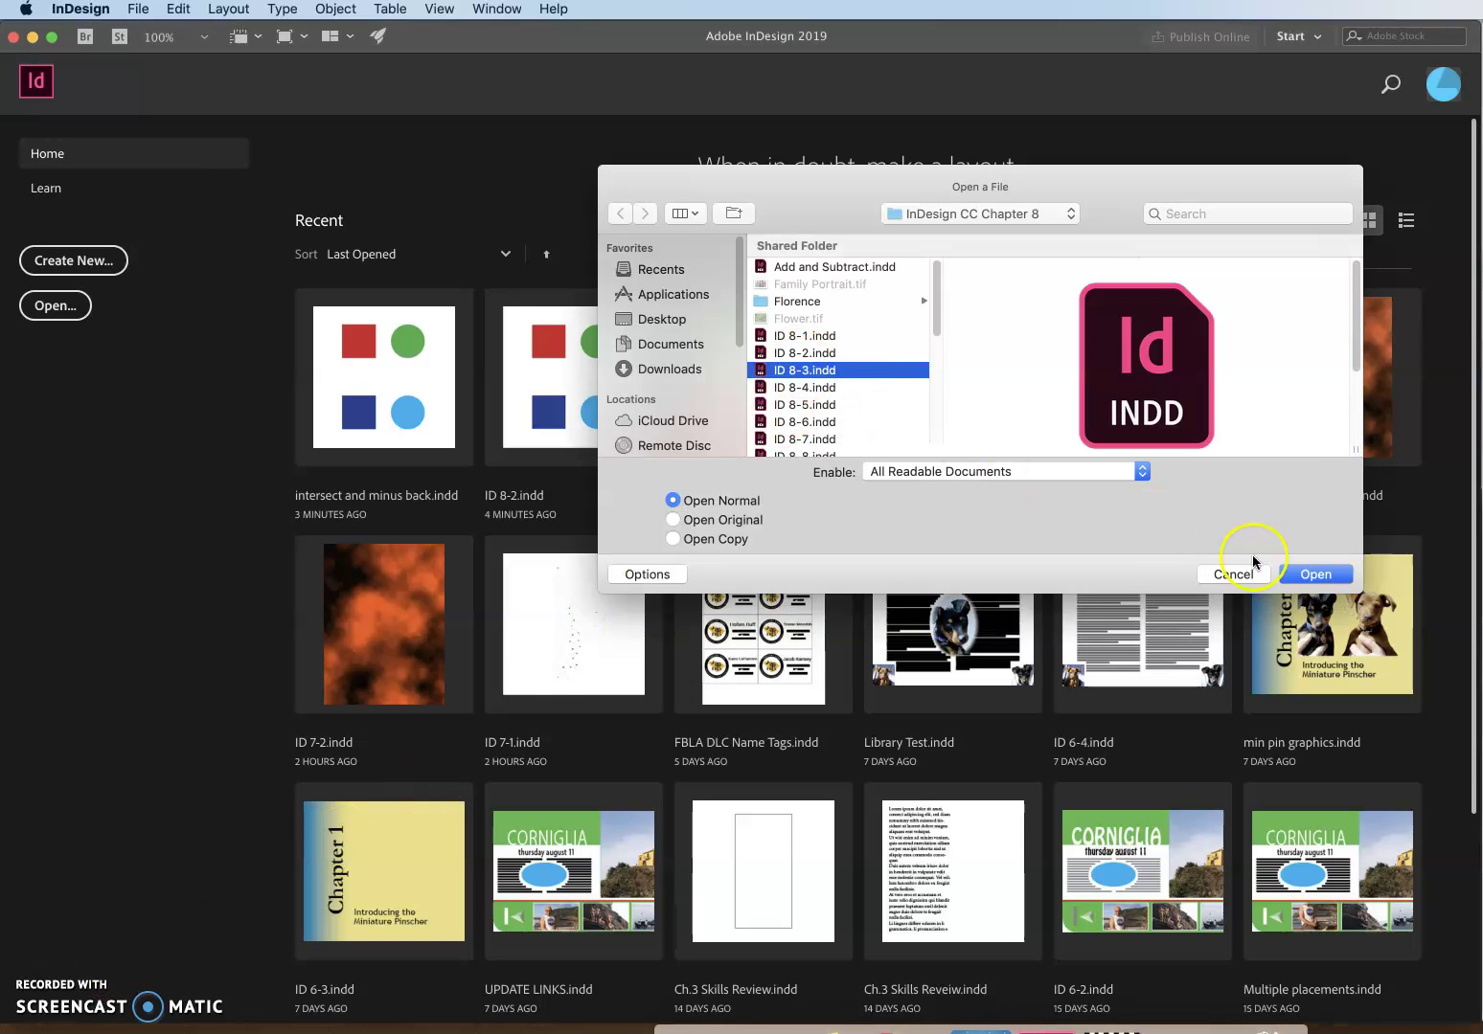
click(1337, 578)
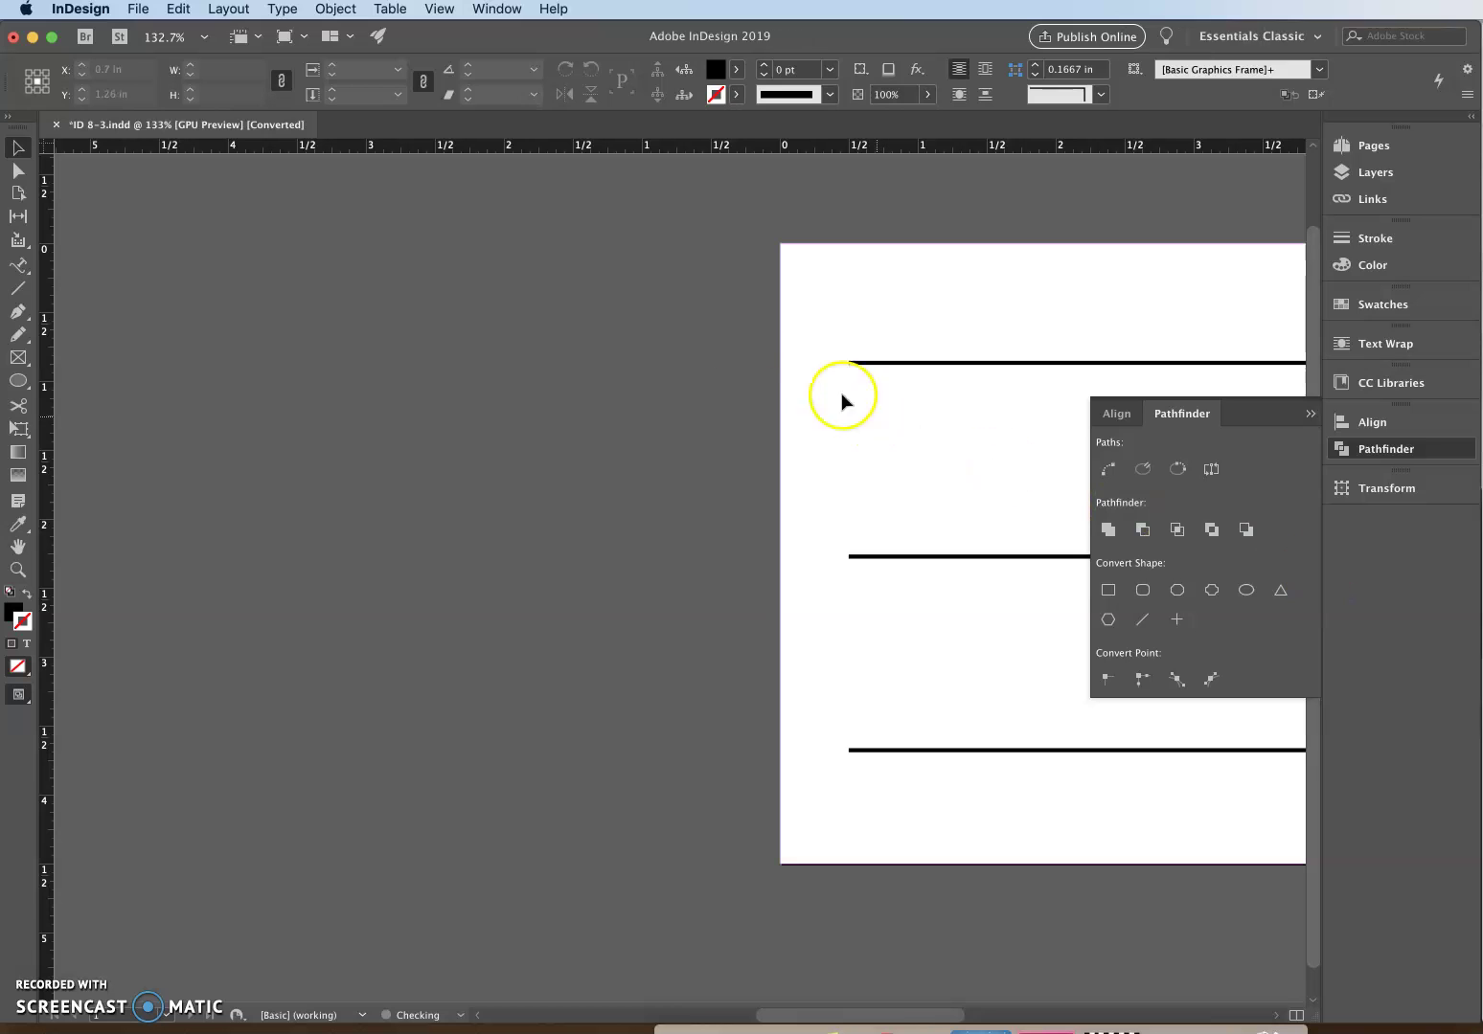
Save the document under the new name 'custom strokes' with File > Save As
scroll(728, 340, left, 10)
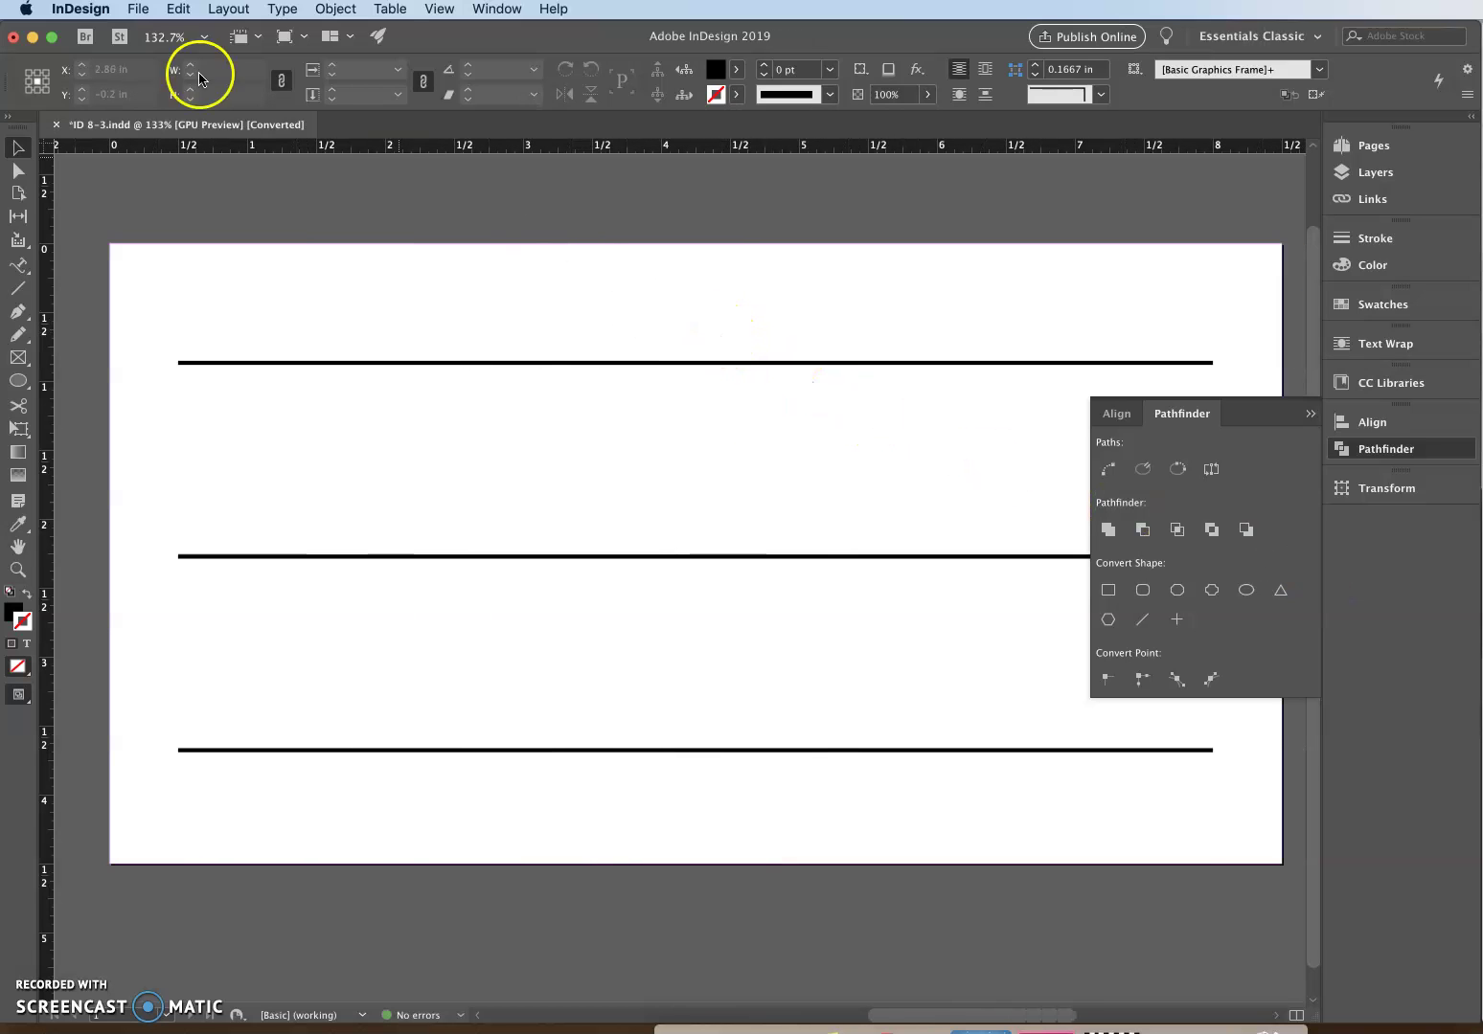
click(138, 9)
click(151, 153)
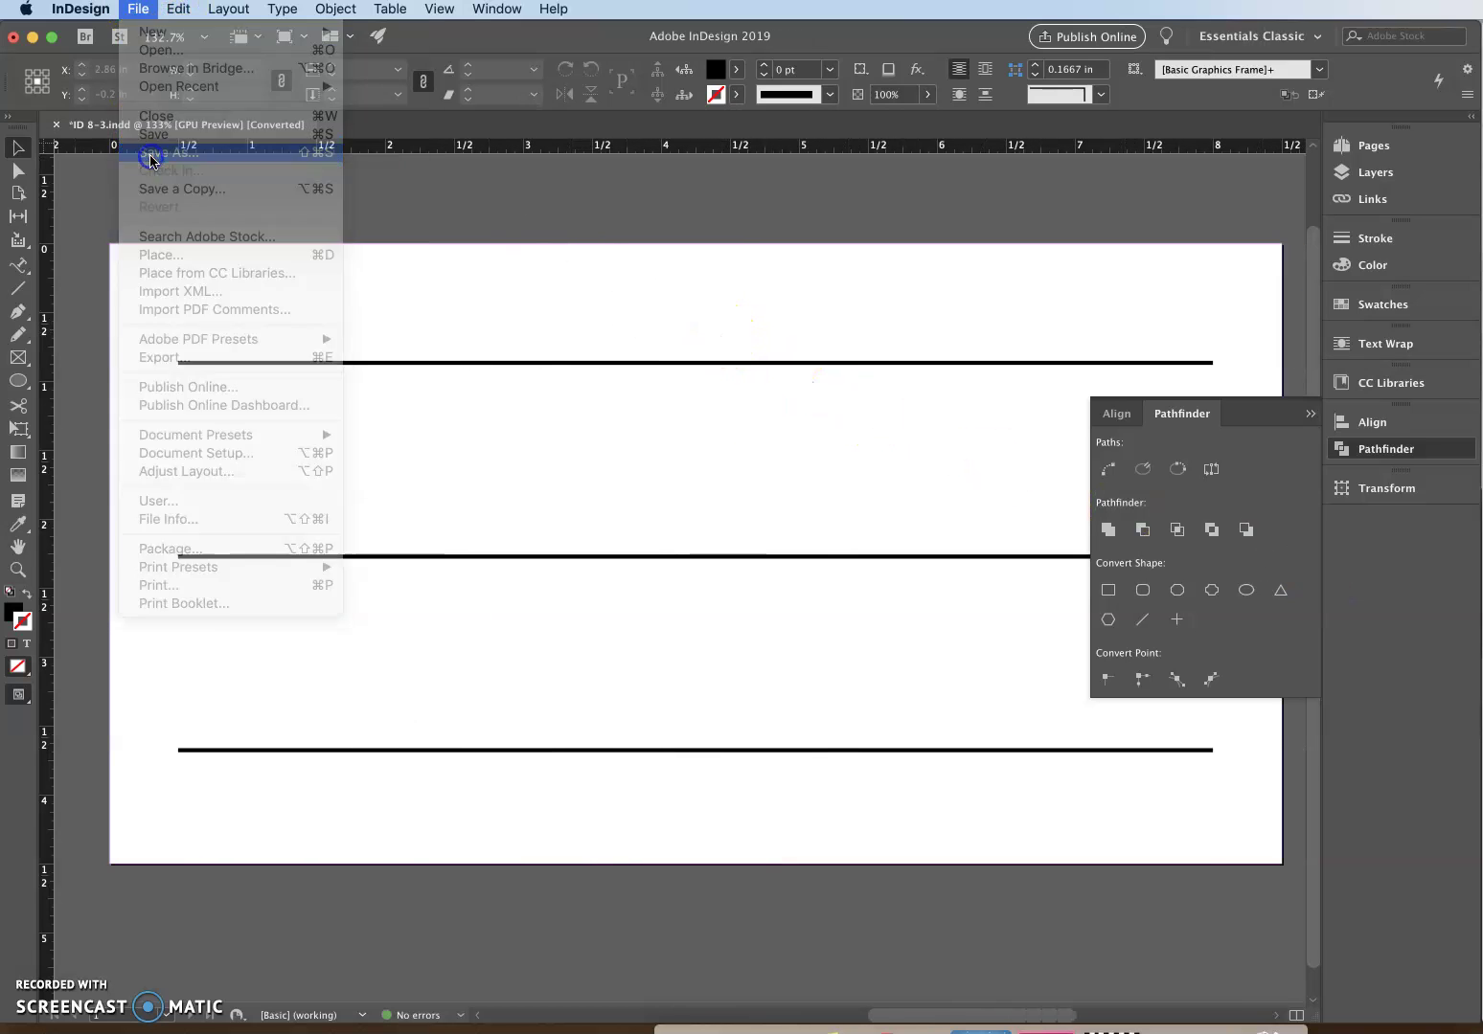
text(cu)
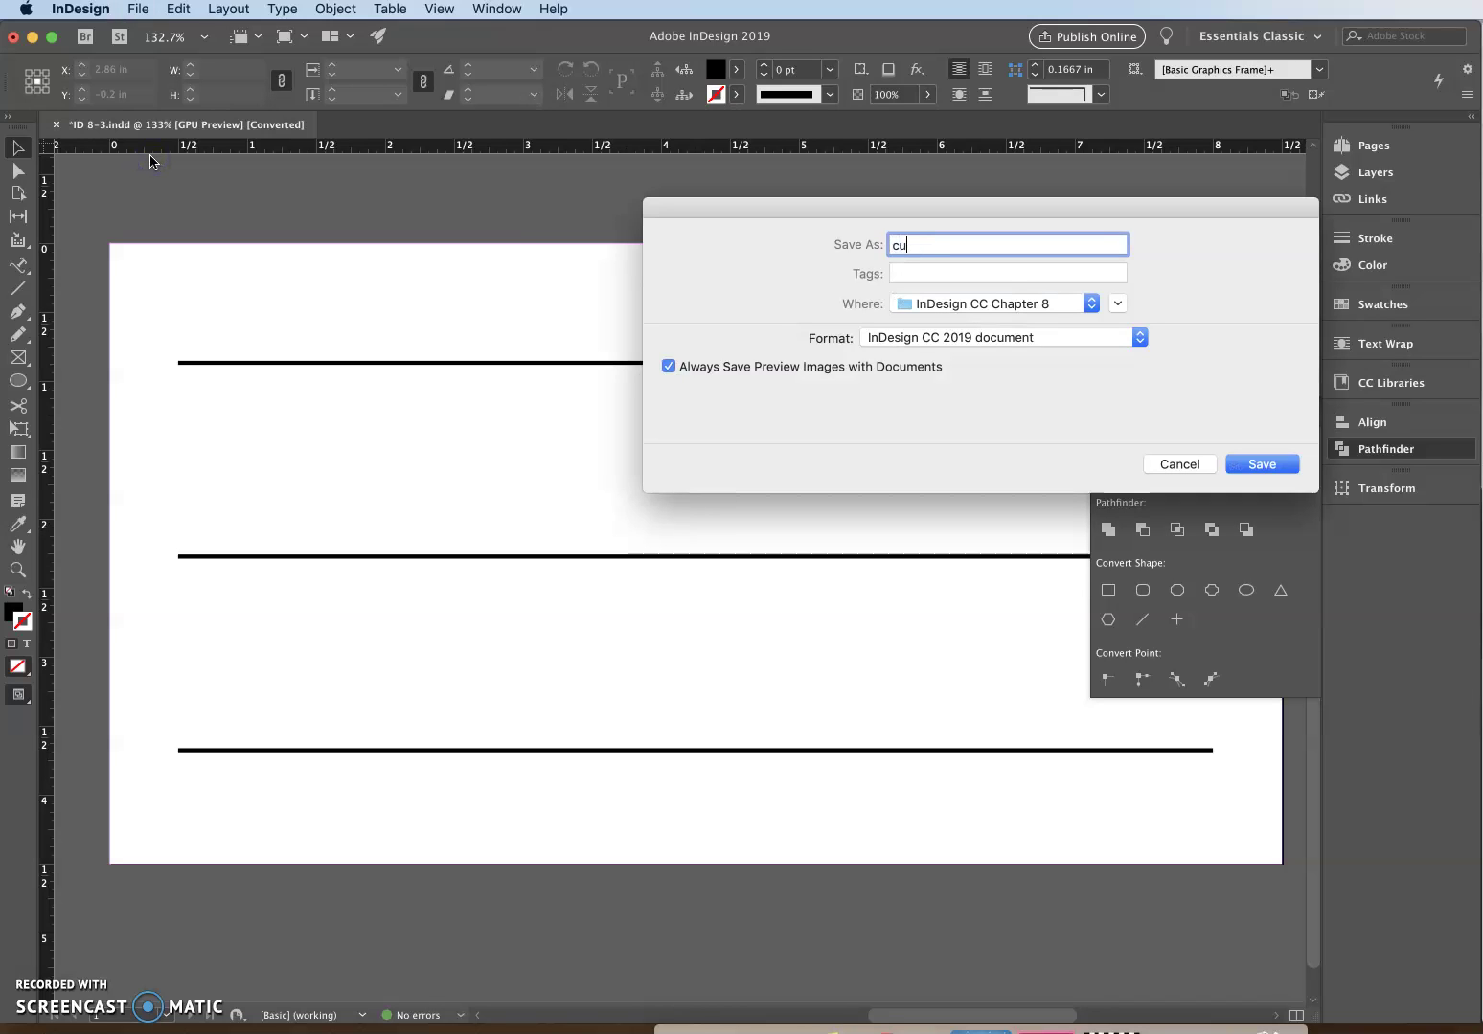
text(stom strokes)
key(Return)
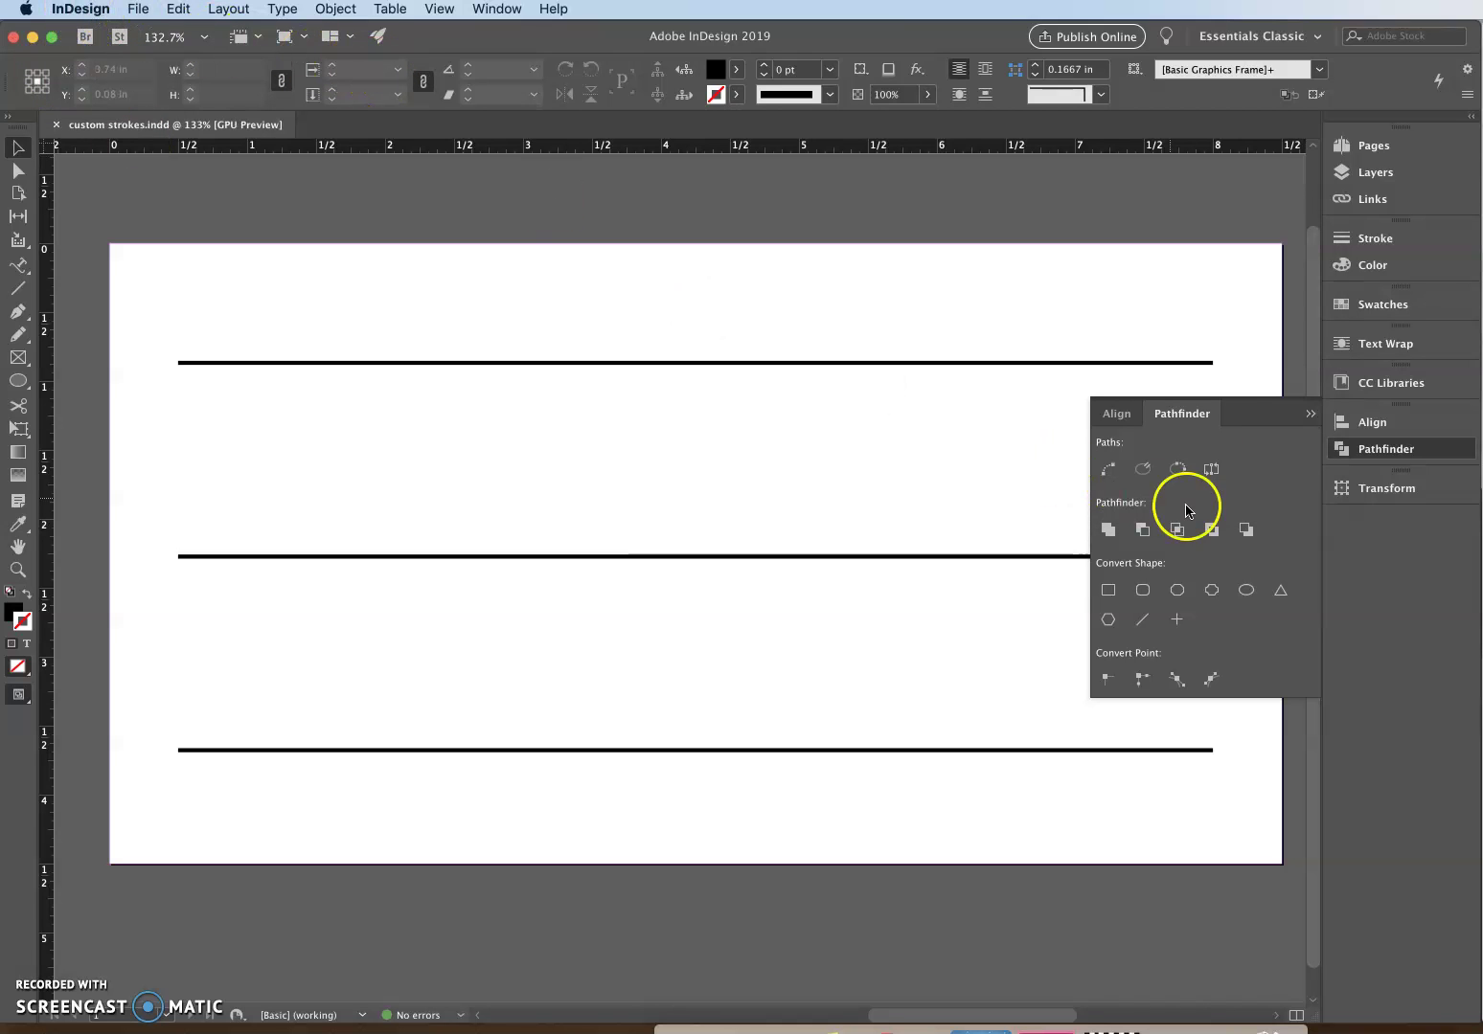
Open Stroke Styles from the Stroke panel menu and begin a New stroke style
click(1386, 244)
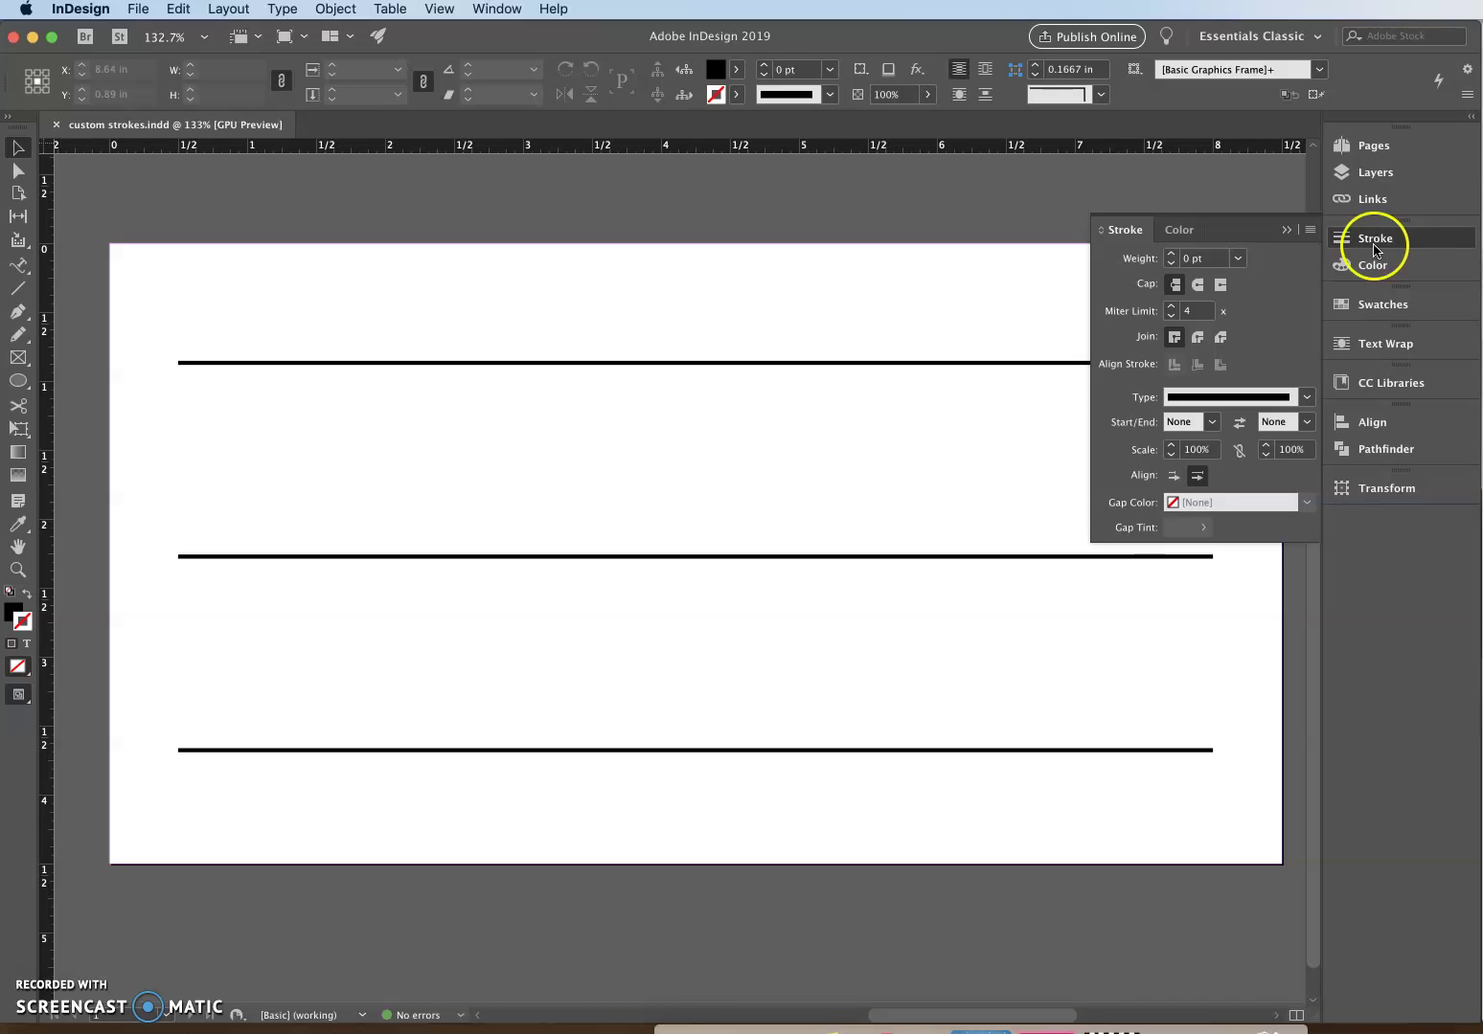
click(1312, 231)
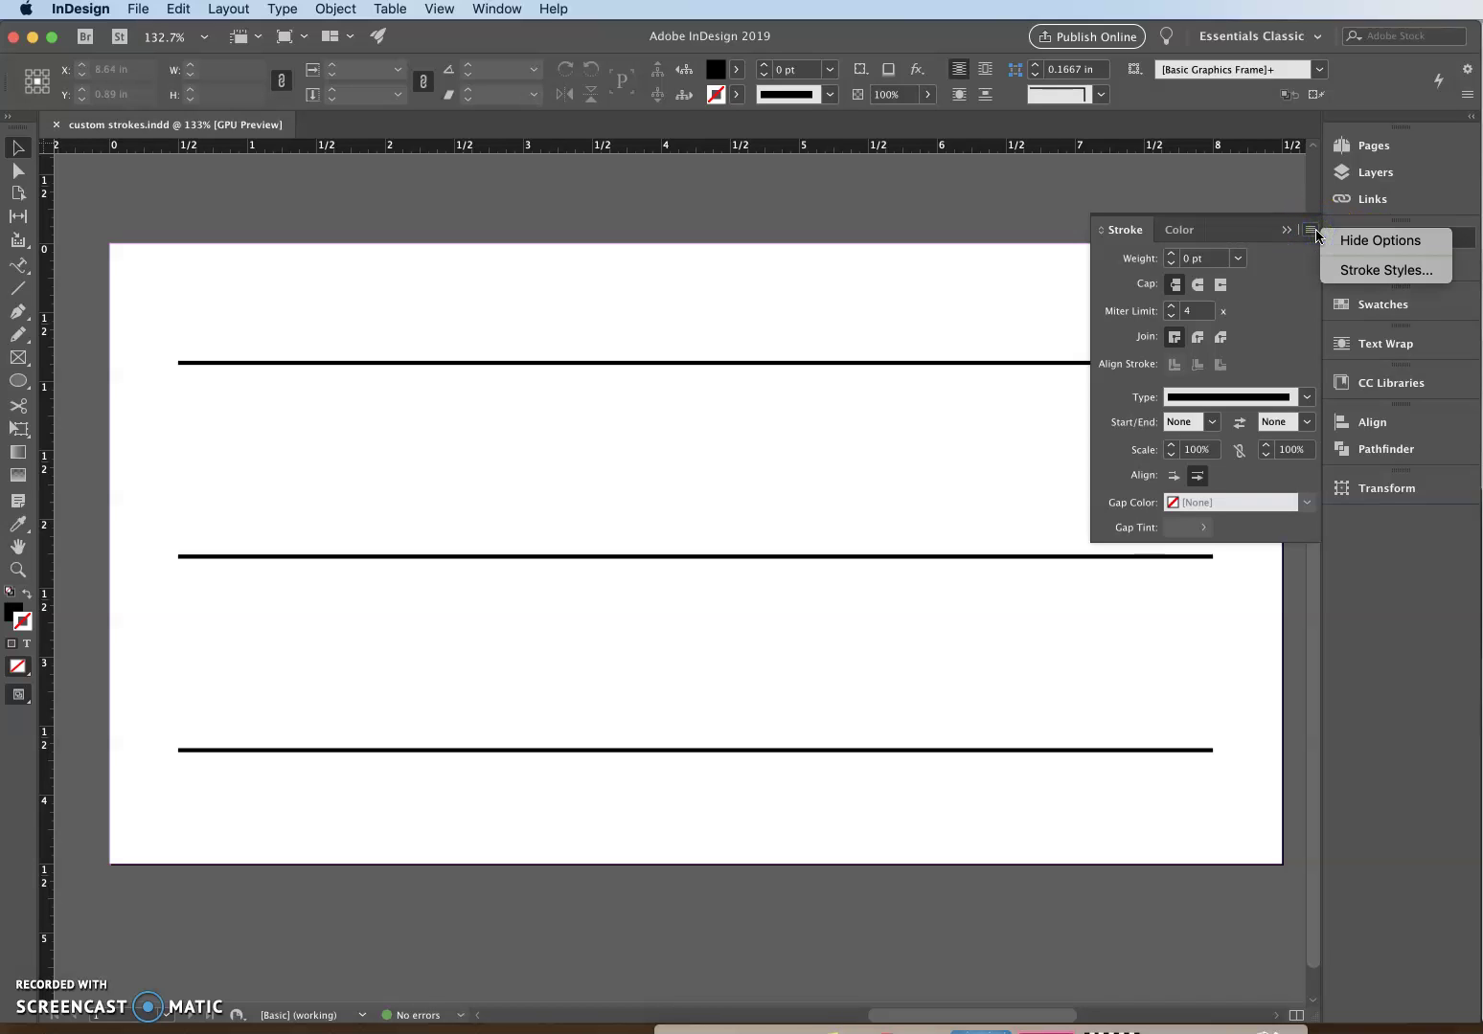
click(1311, 232)
click(1309, 232)
click(1358, 270)
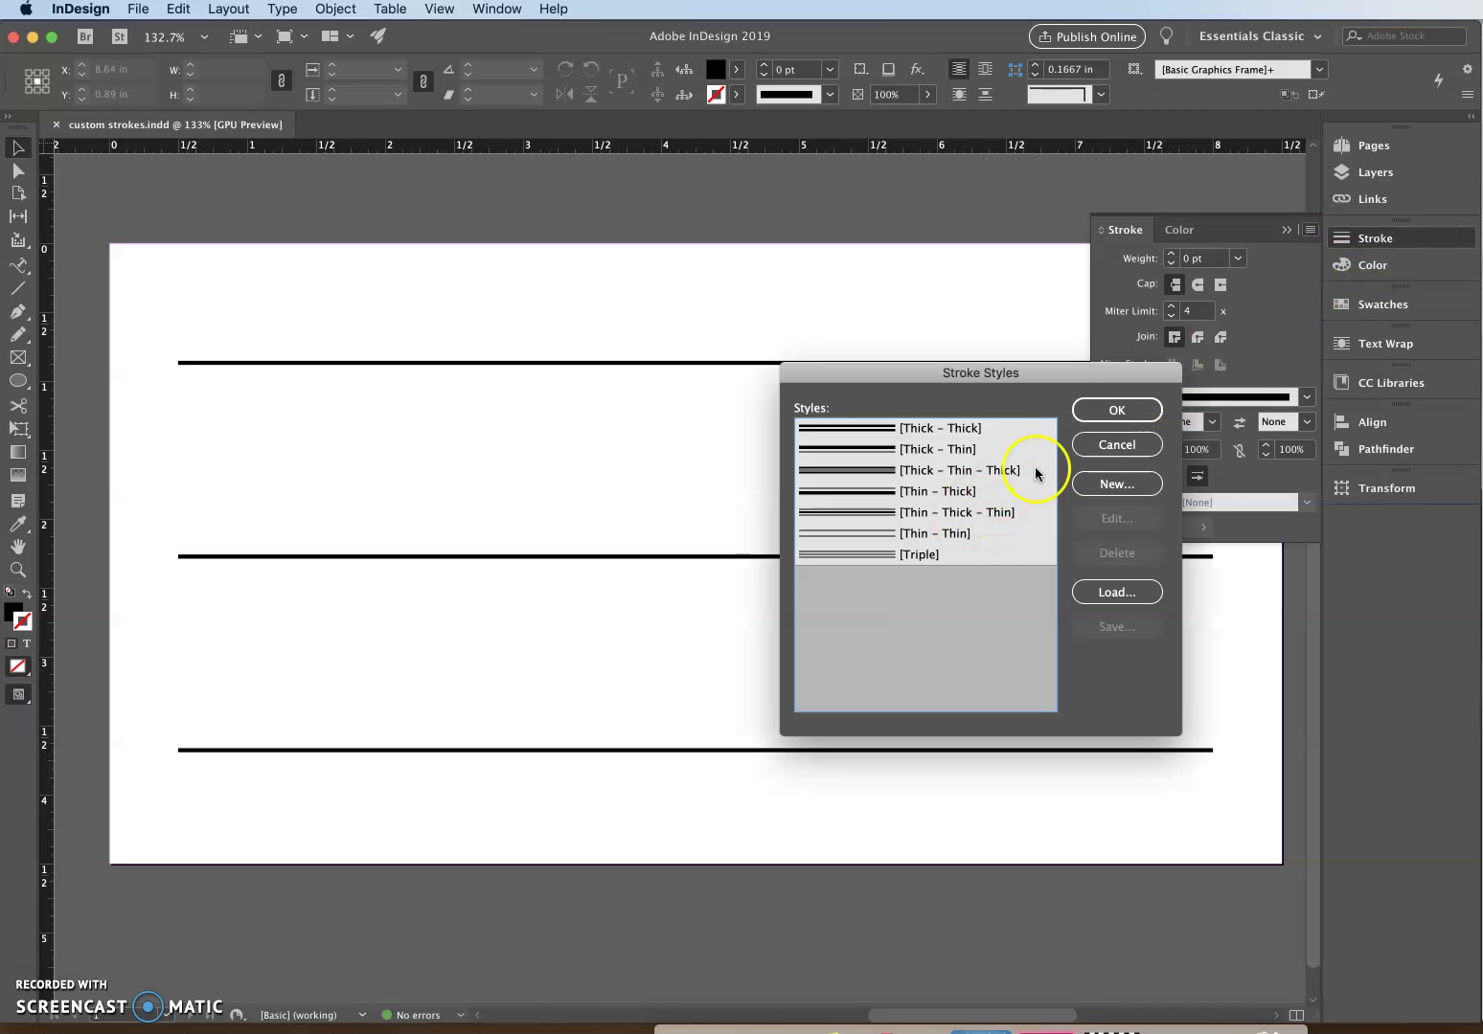
click(1115, 484)
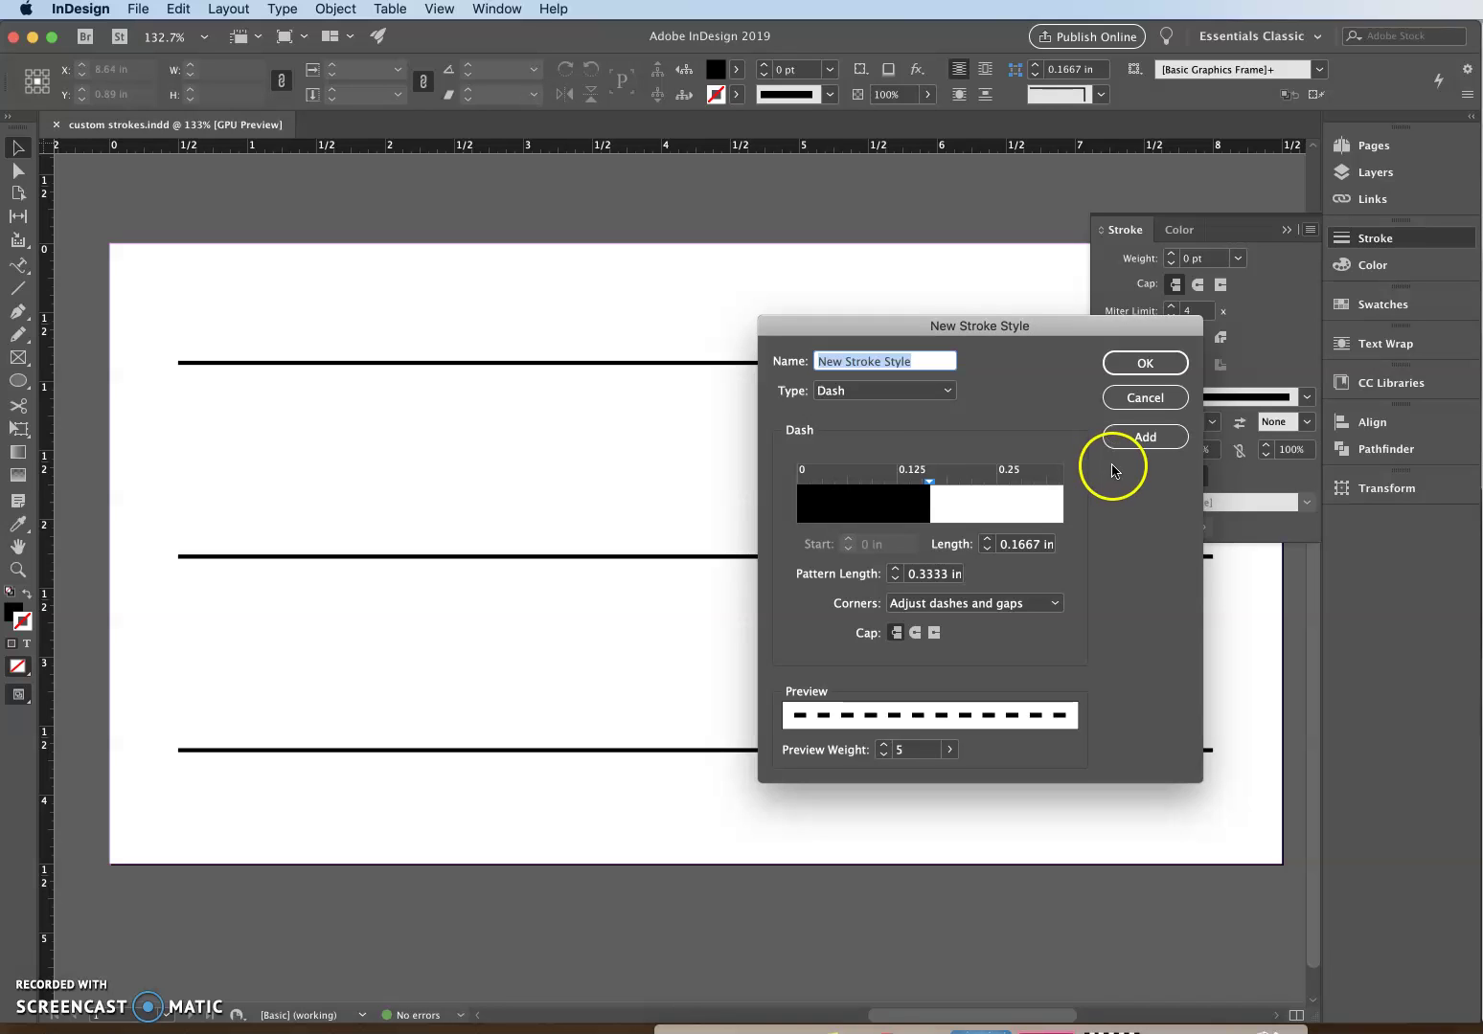
Name the new dash style 'Custom Dash Style' and enter a .5 in pattern length
drag(1001, 330, 996, 228)
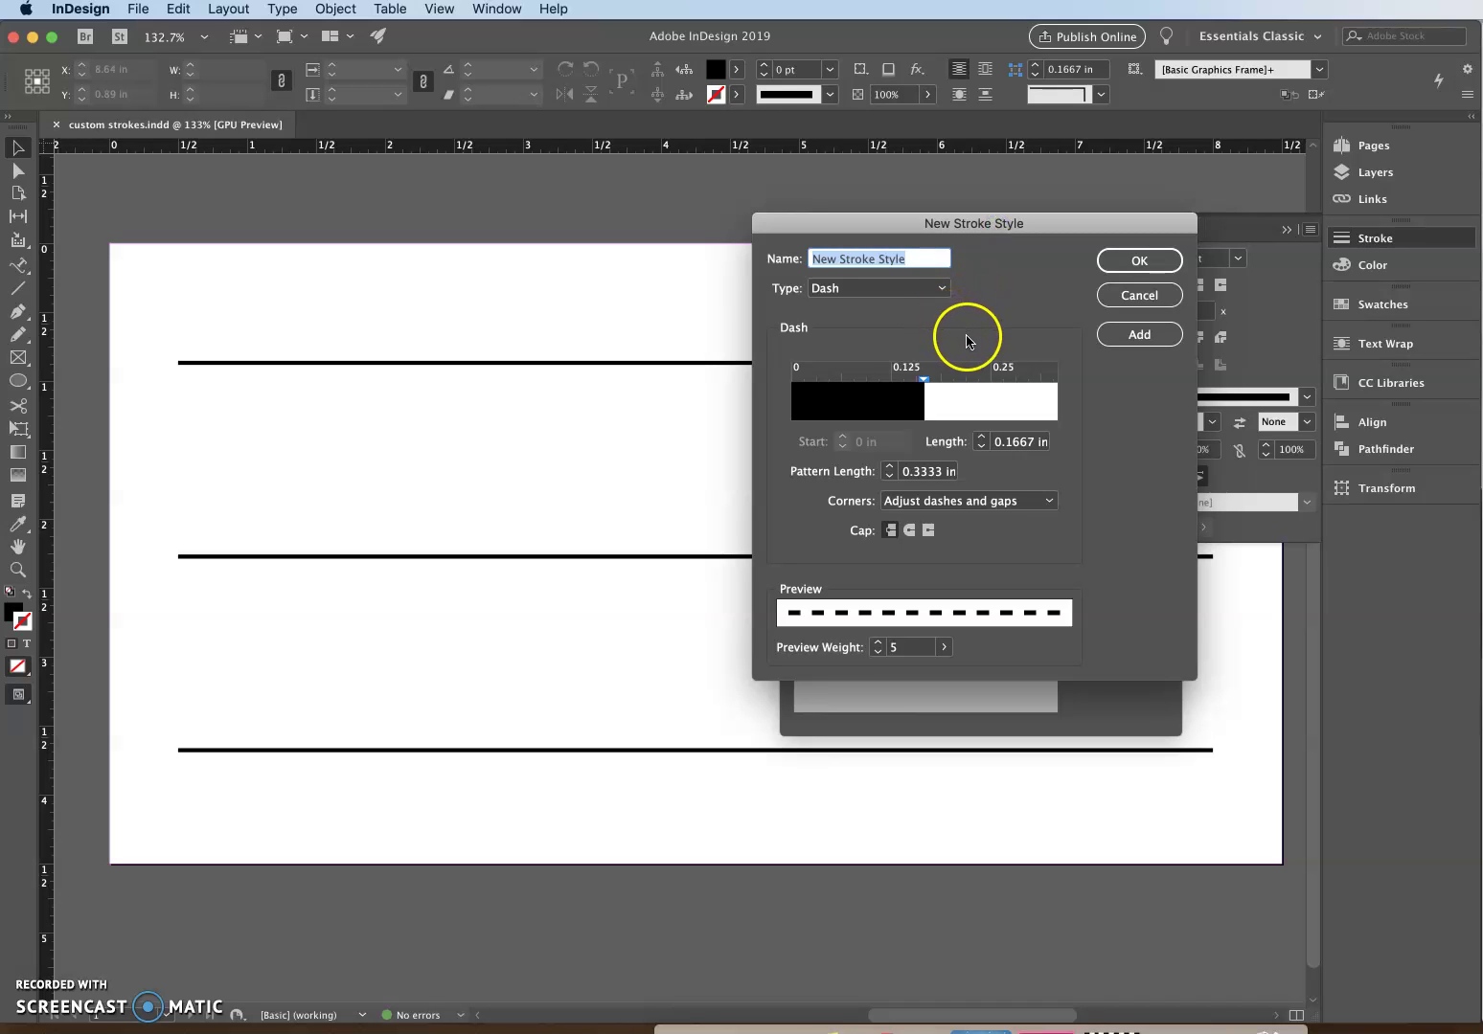
text(Custom Dash)
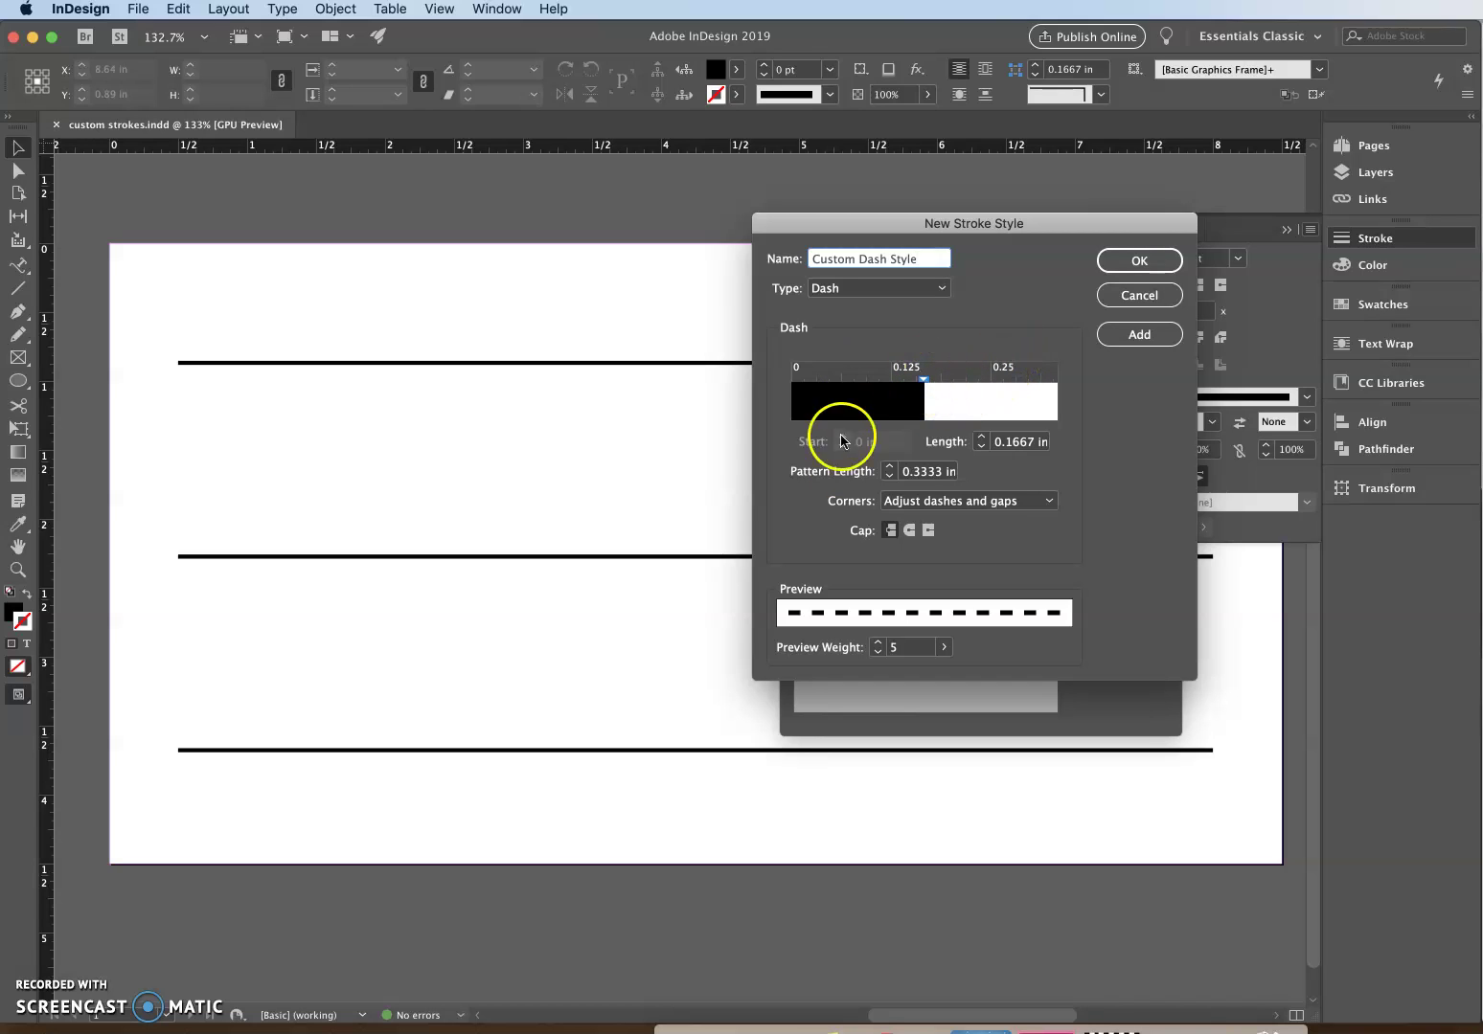
double_click(931, 472)
text(.5)
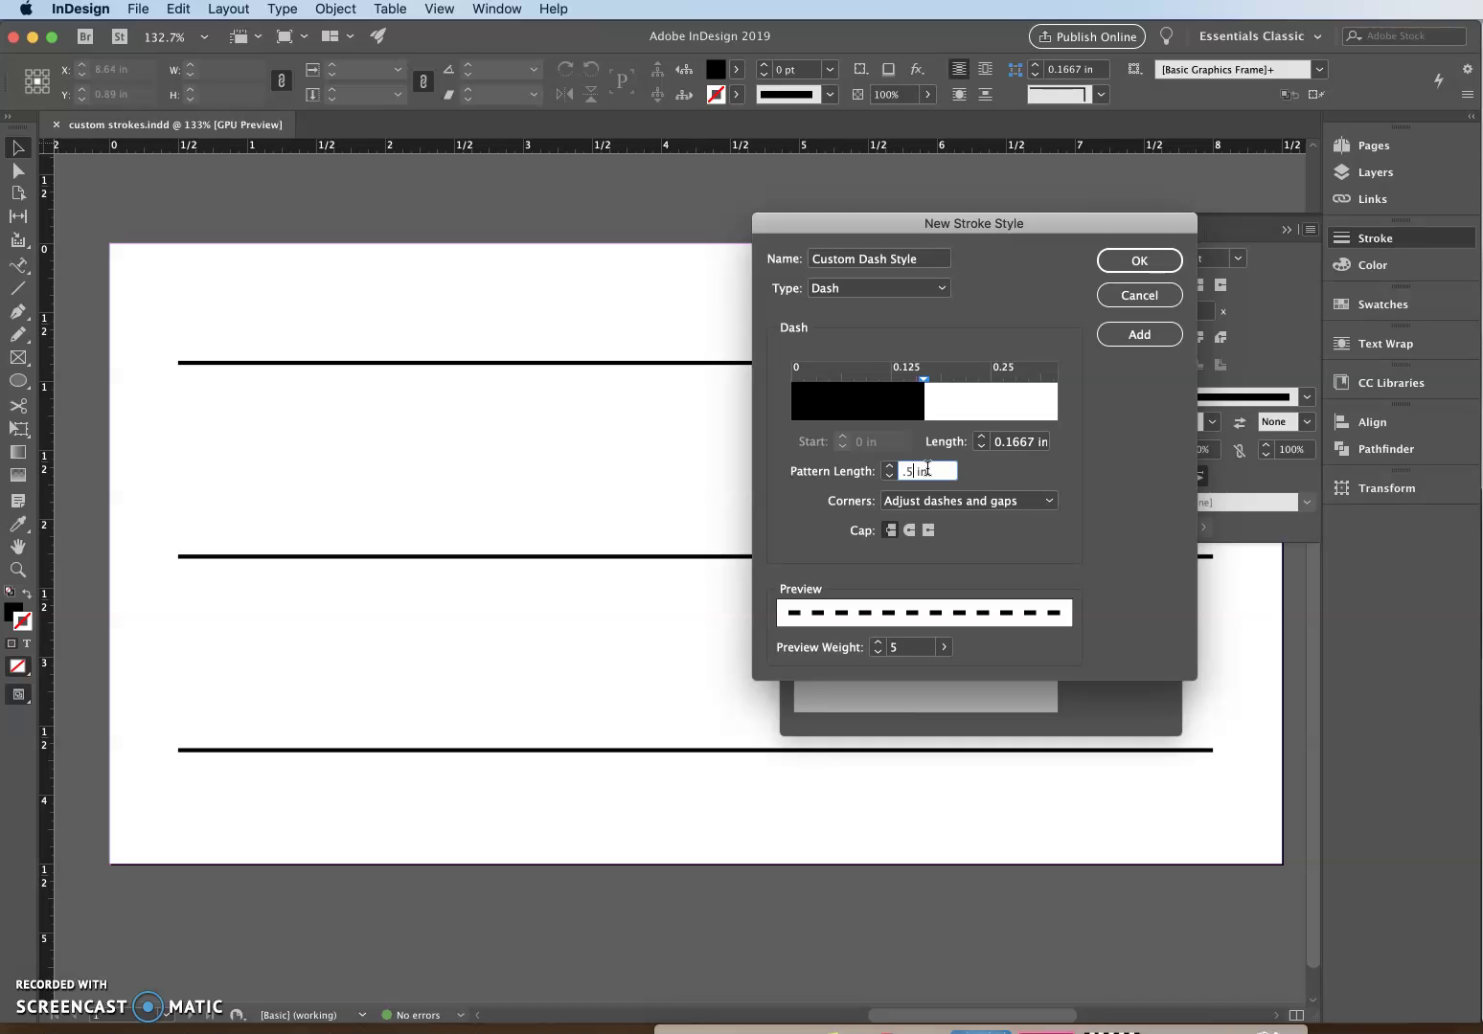
Commit the 0.5 in pattern length and add a second dash in the gap
key(Tab)
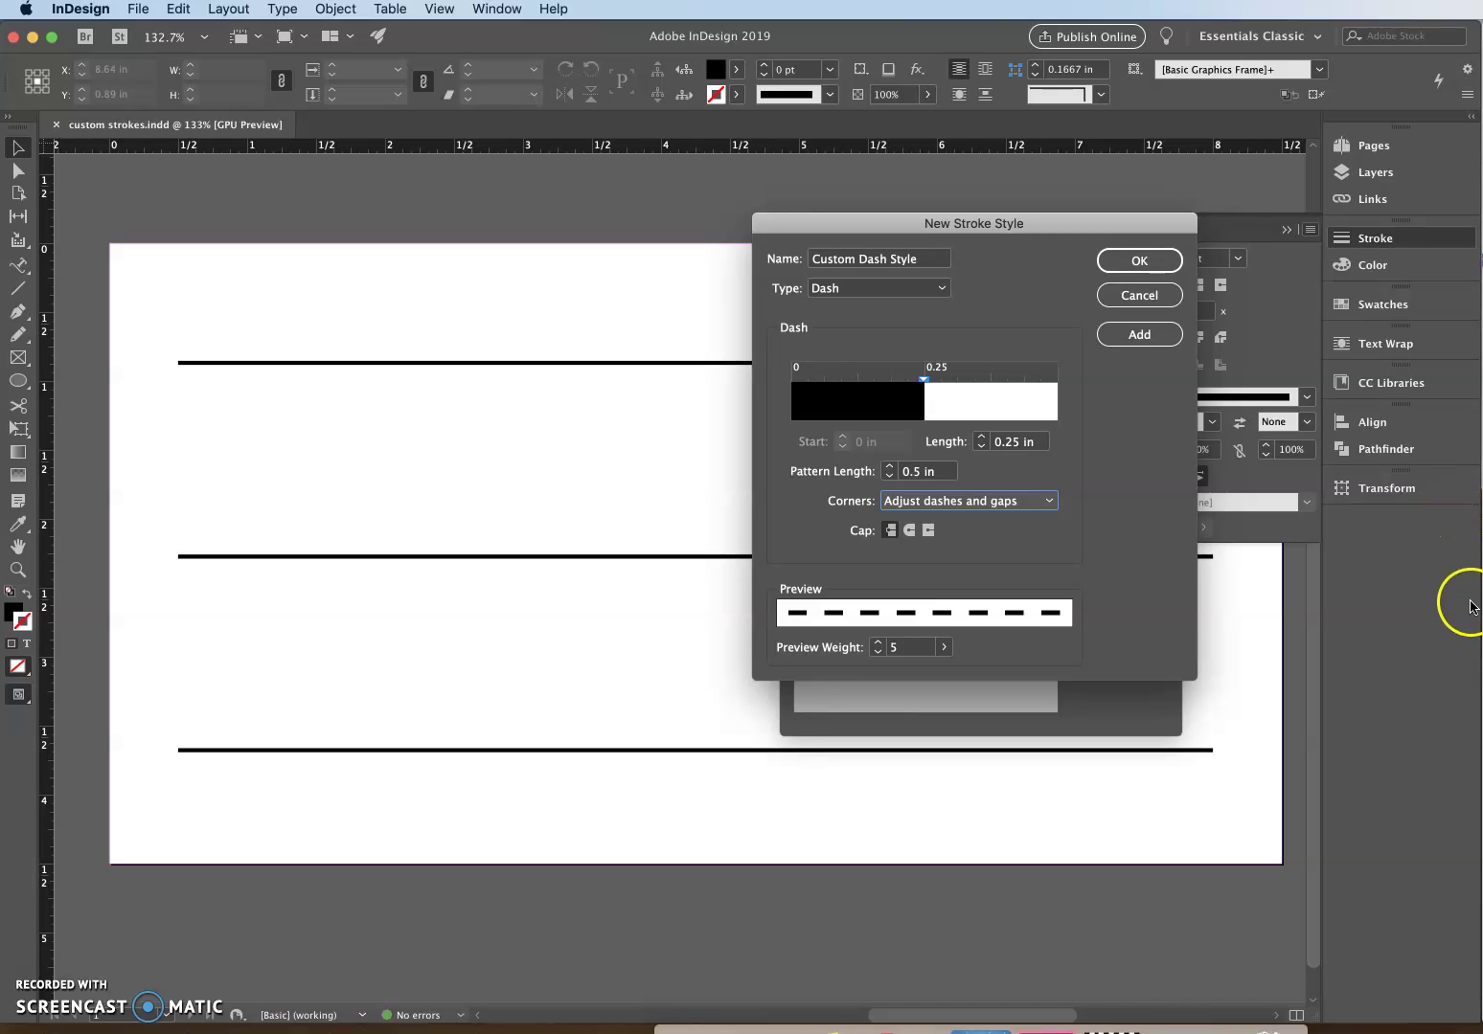
click(983, 400)
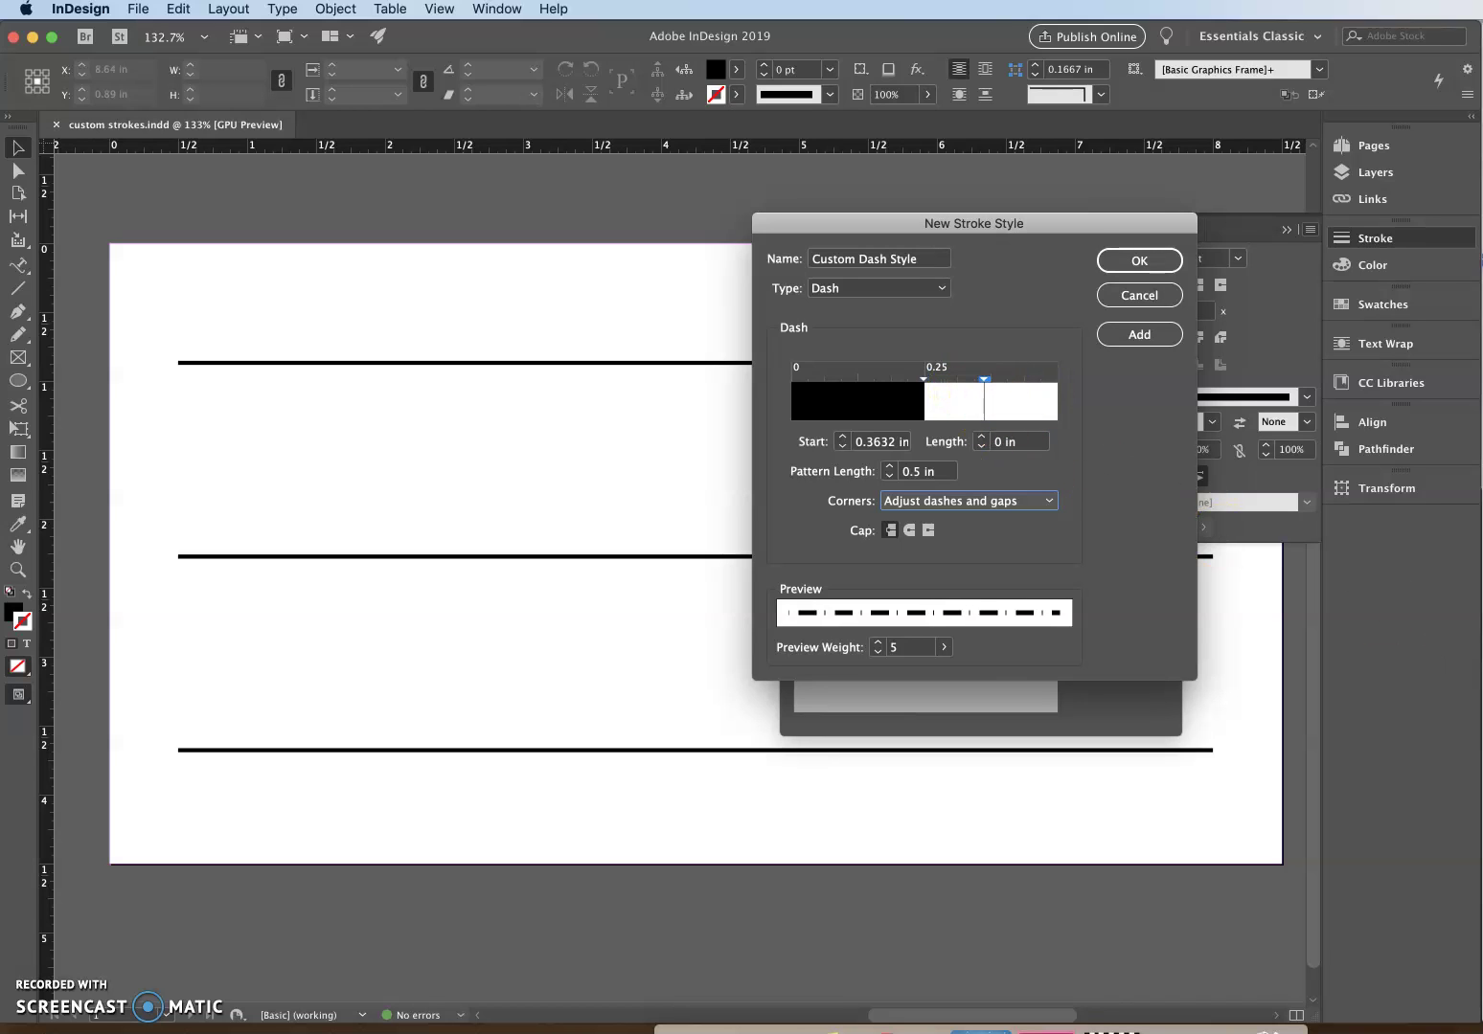
Give the second dash a 0.35 in start and 0.1 in length, then save the style
click(877, 442)
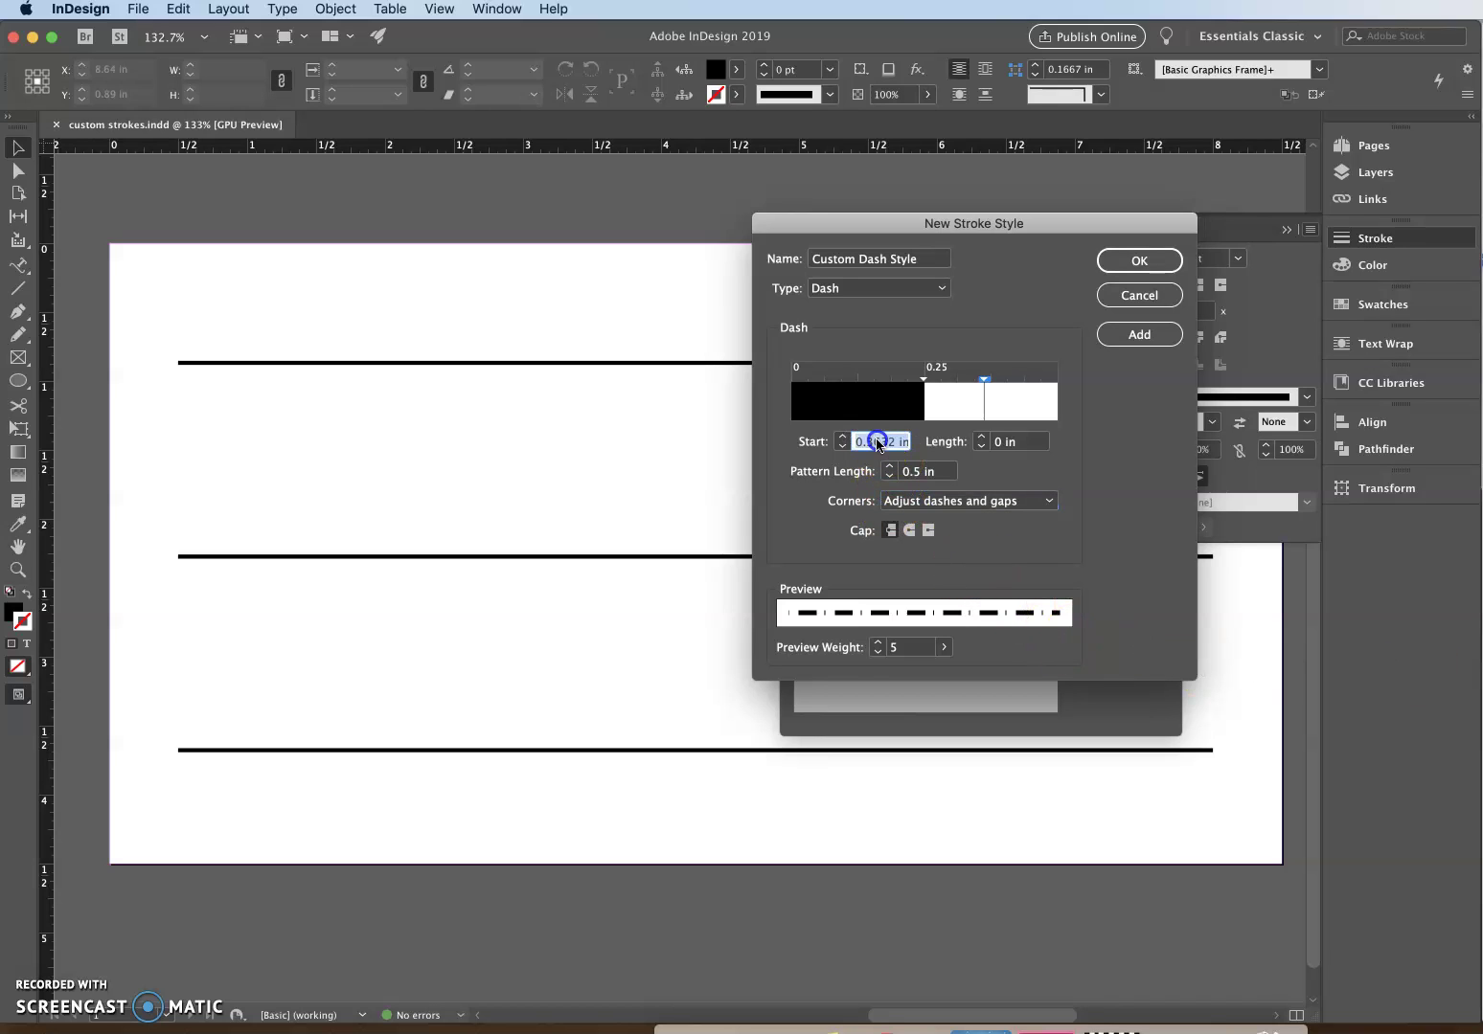
key(BackSpace)
click(900, 444)
click(1003, 442)
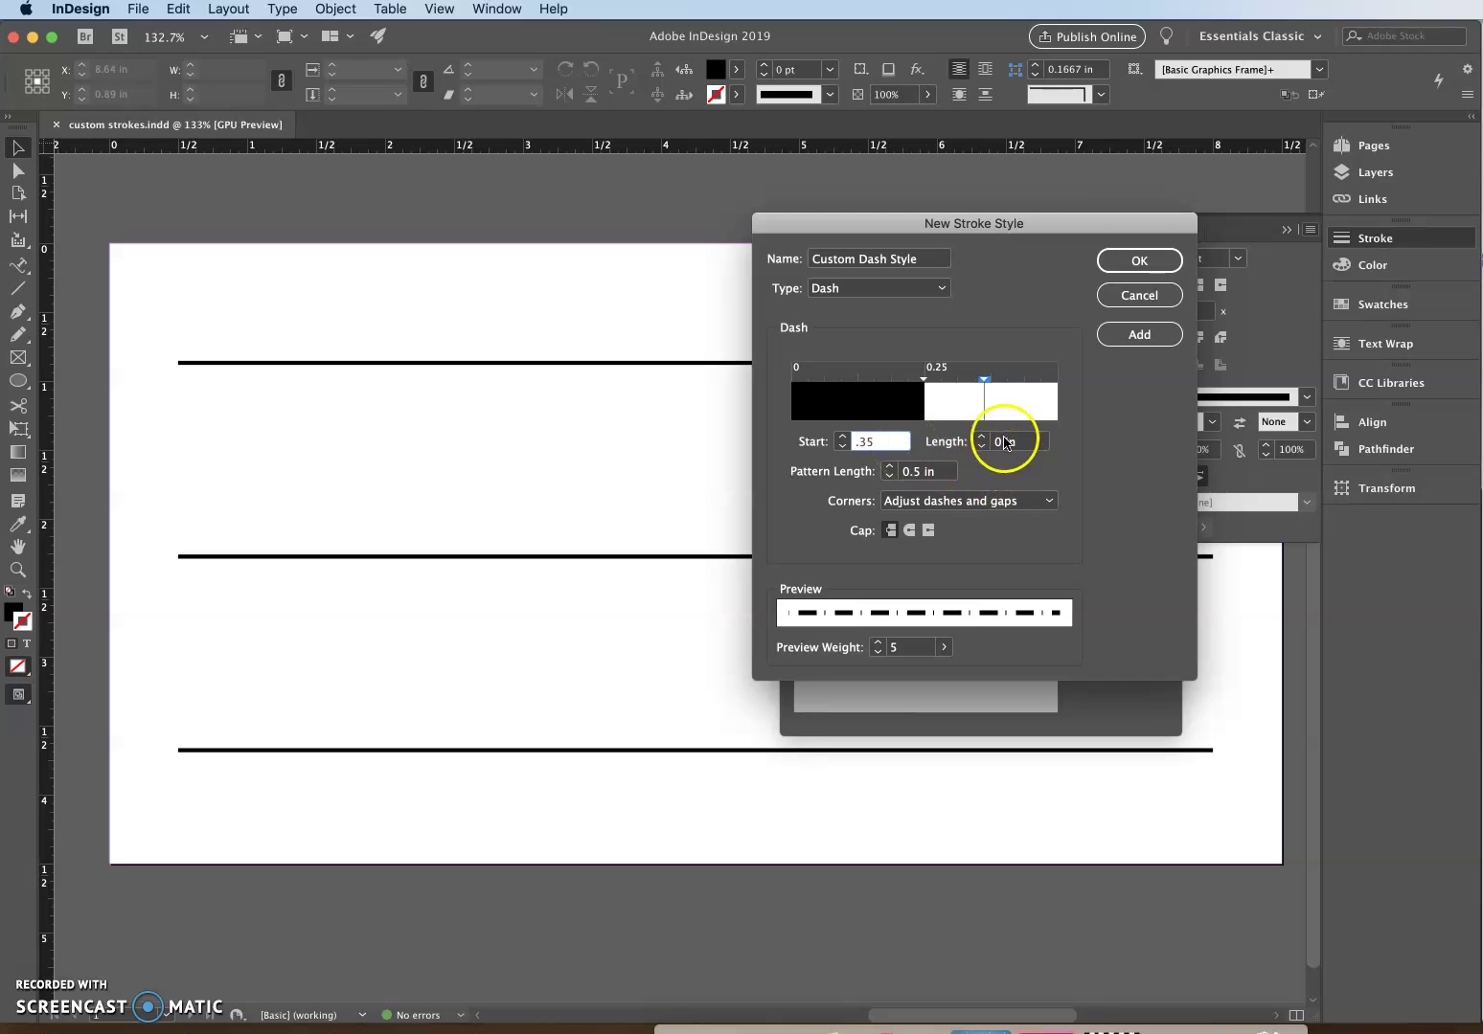
text(.1)
click(1016, 480)
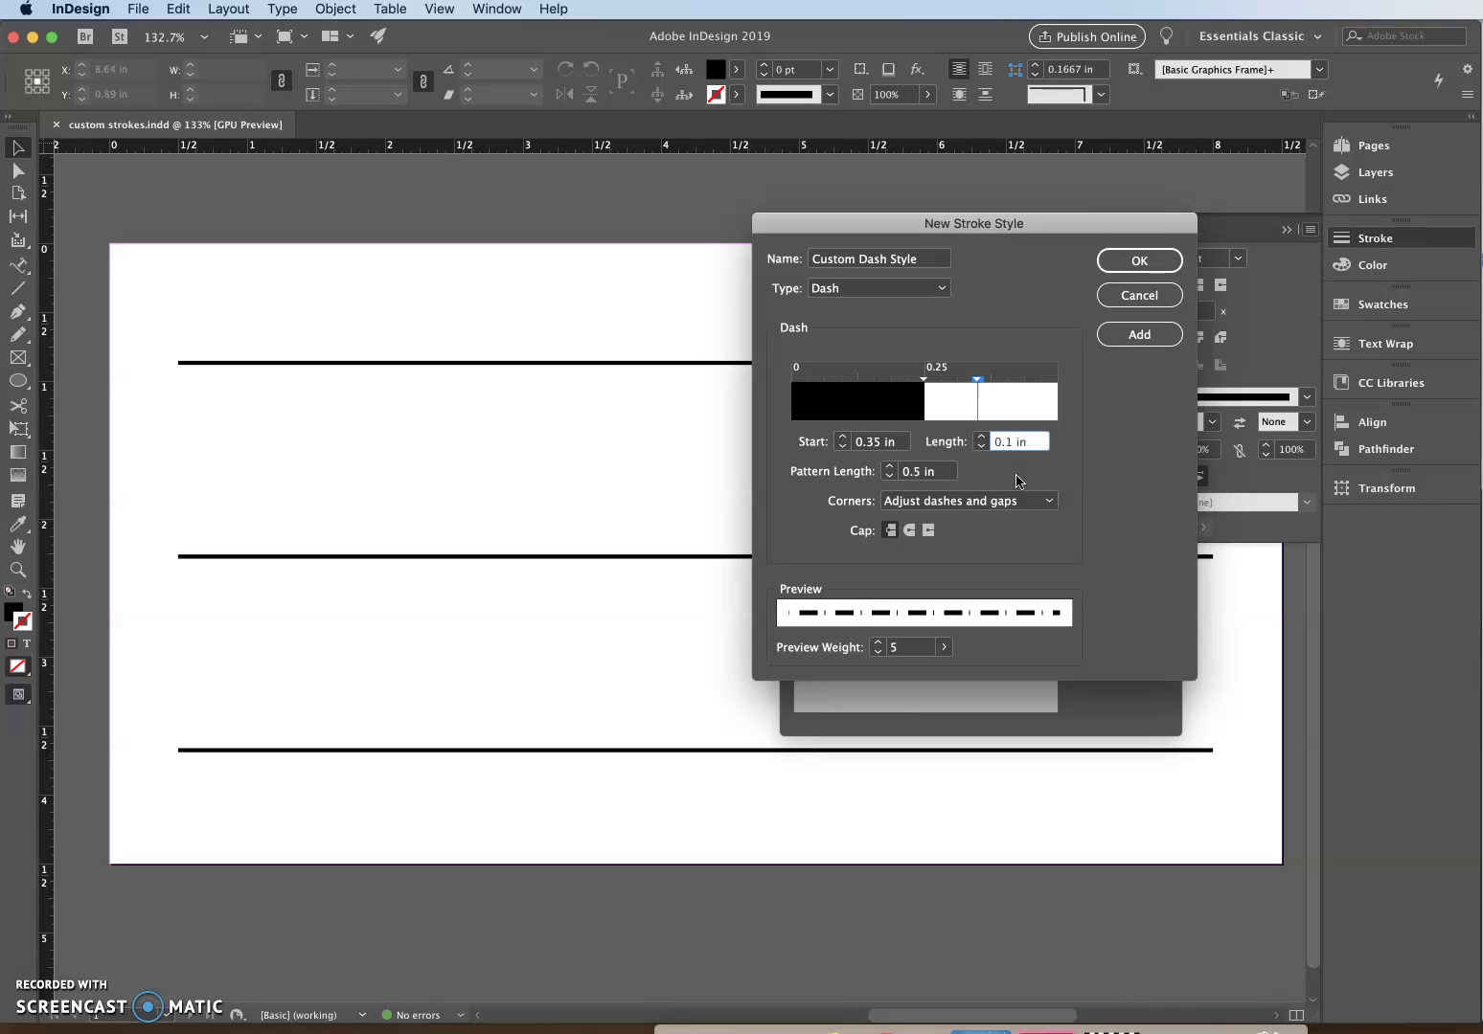
click(976, 412)
click(981, 446)
click(971, 476)
click(1139, 261)
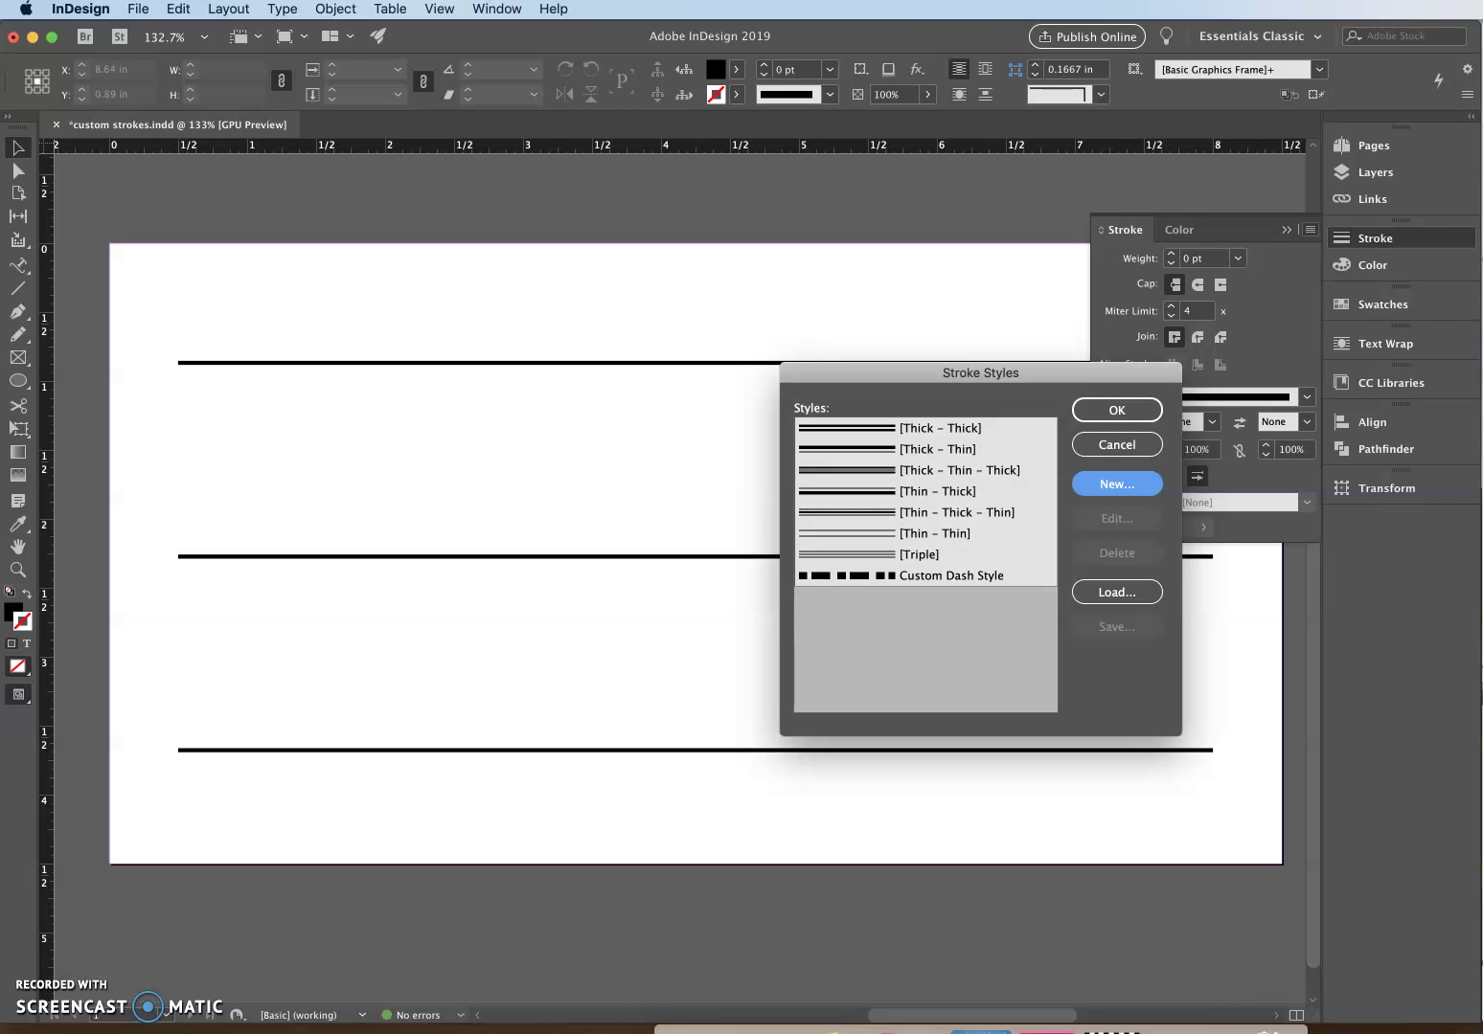
Create a Stripe-type style named 'Custom Stripe Style' with its first stripe 50% wide
click(1117, 486)
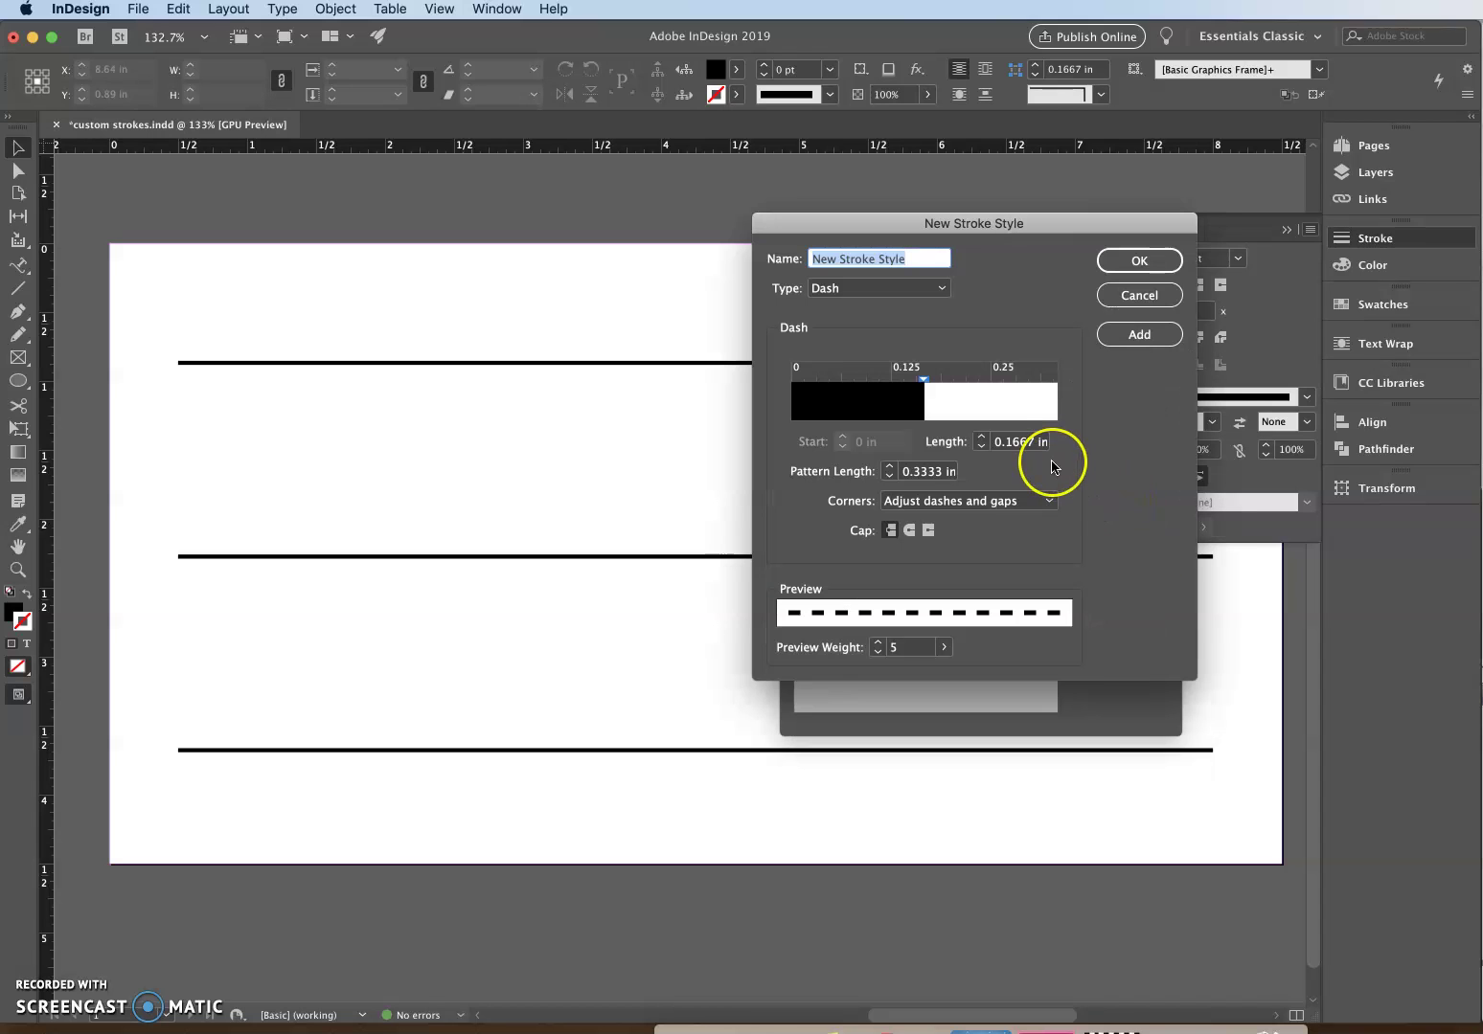
text(Custom)
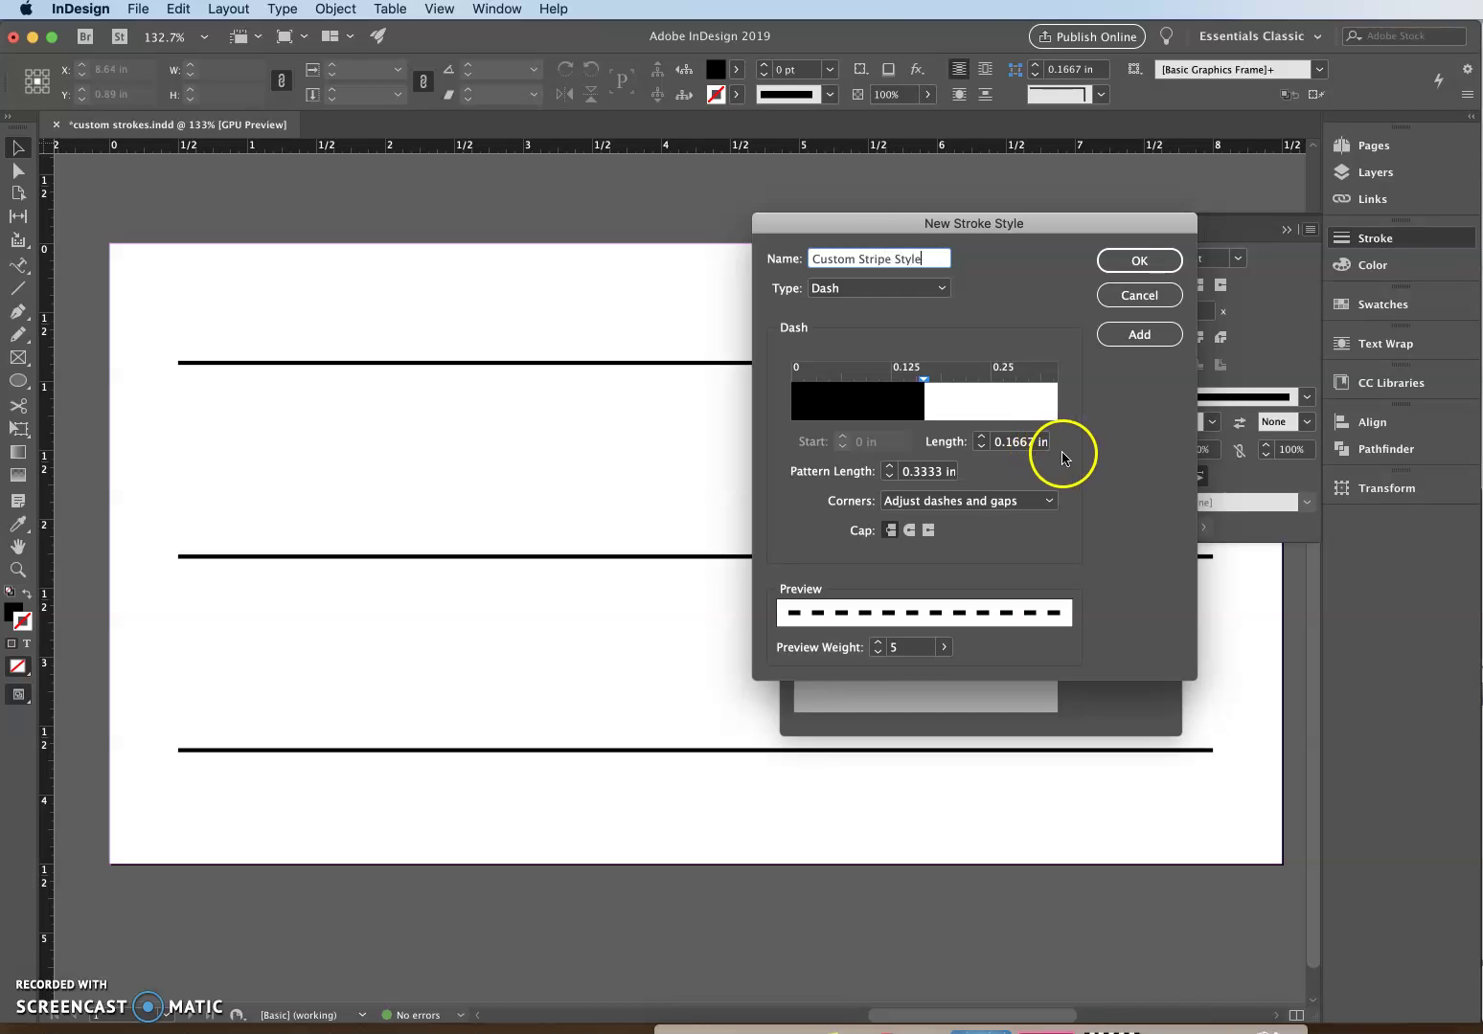
click(822, 289)
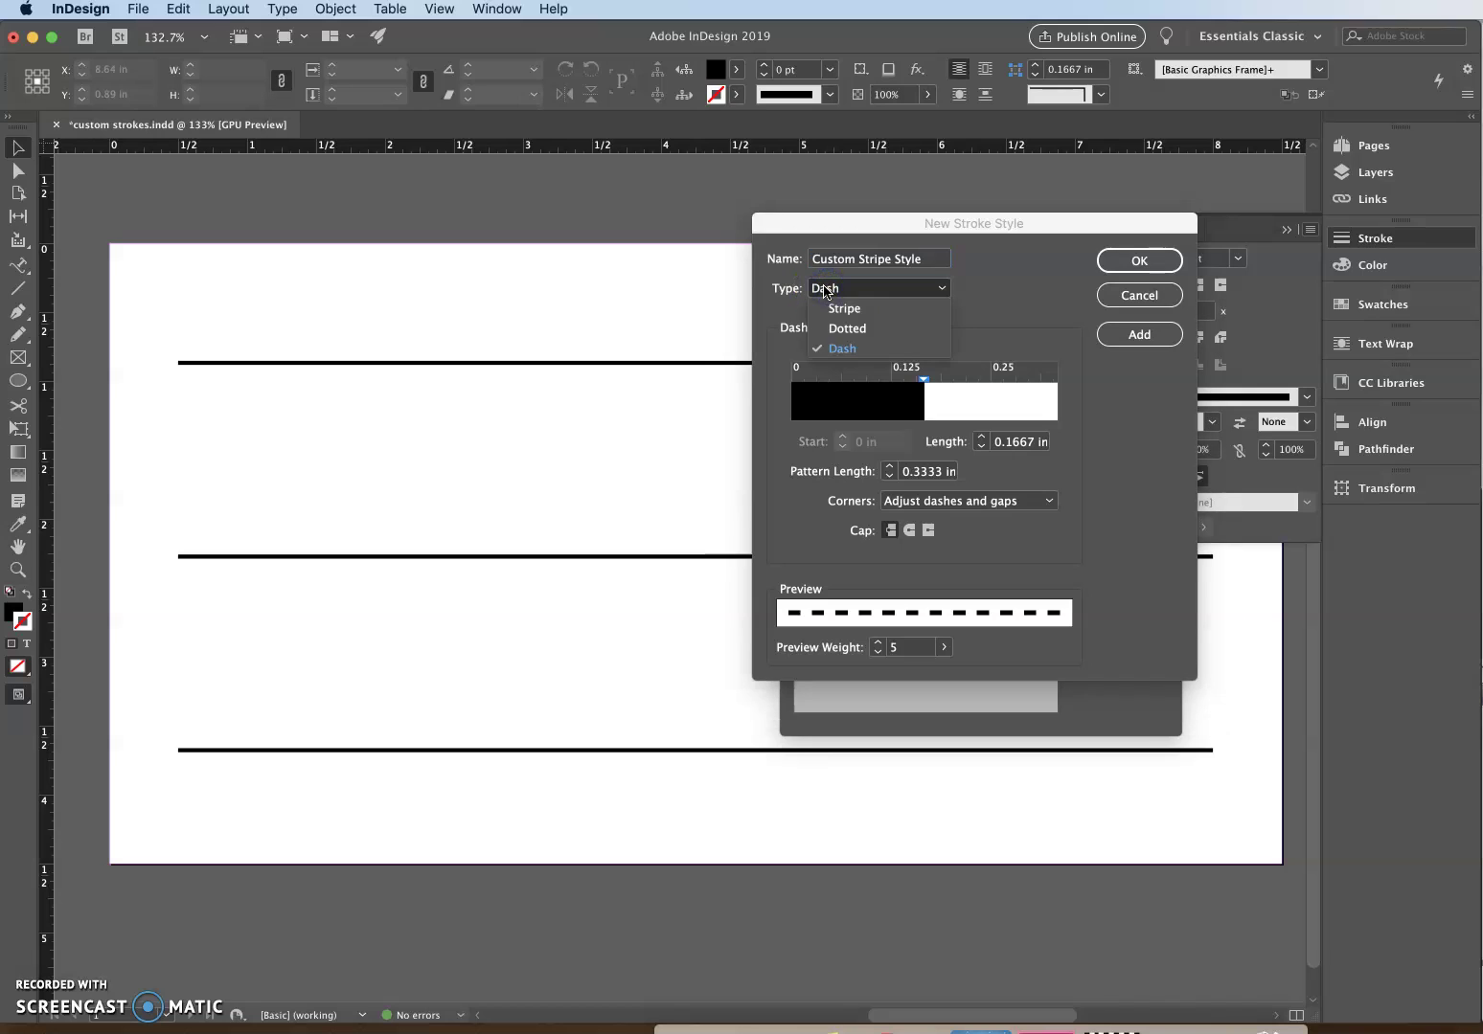
click(840, 308)
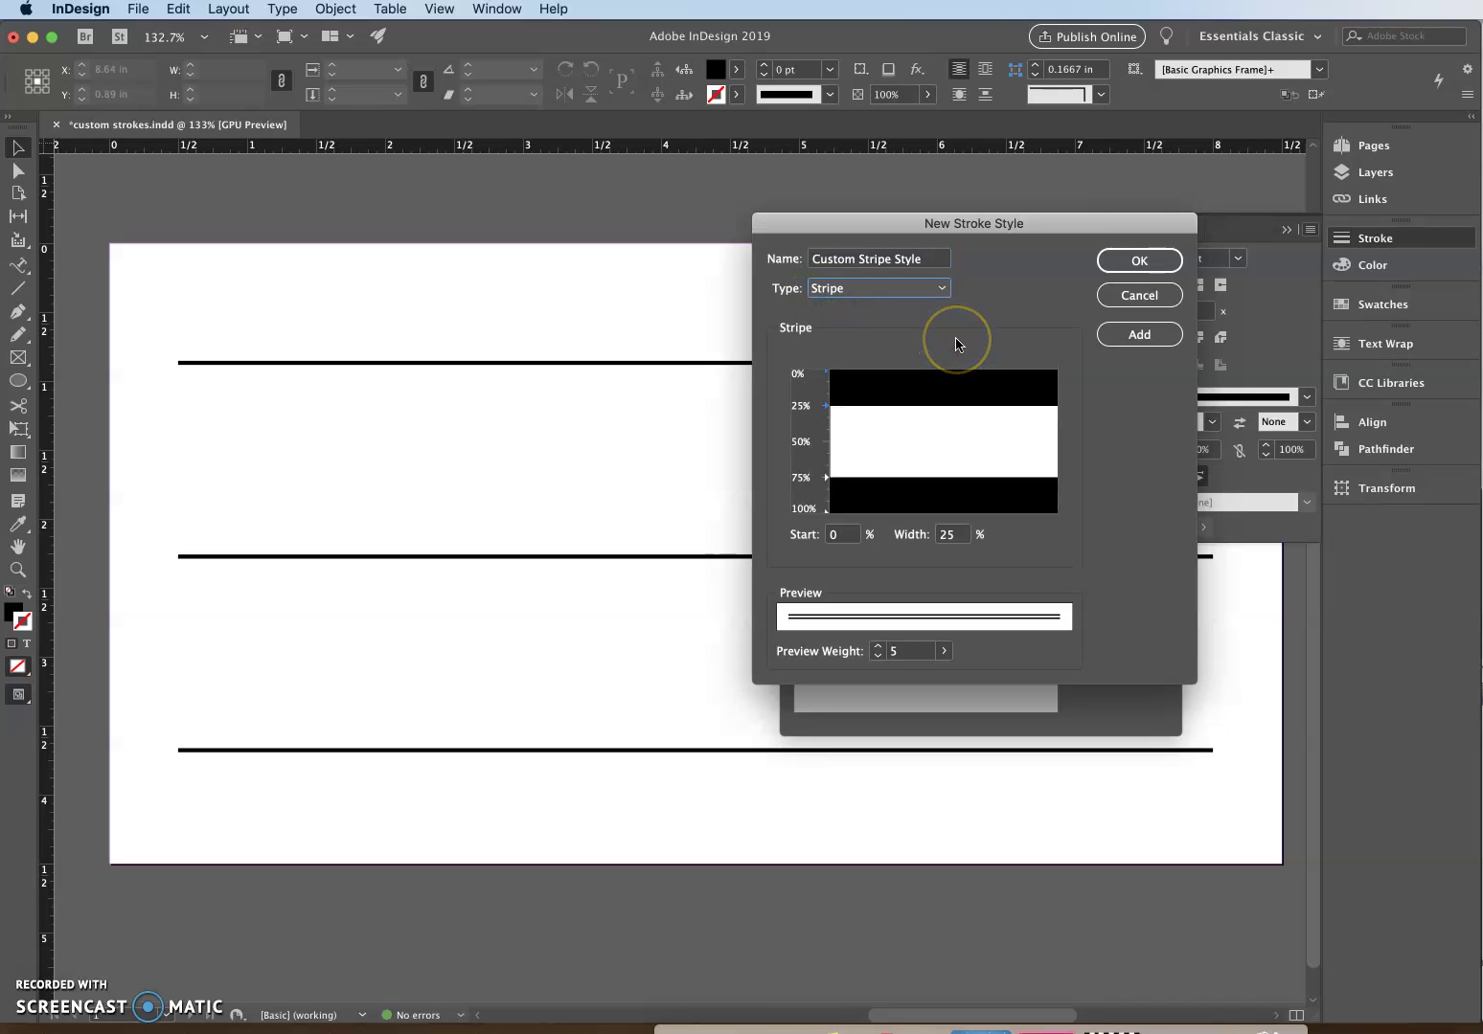
double_click(954, 535)
text(50)
key(Tab)
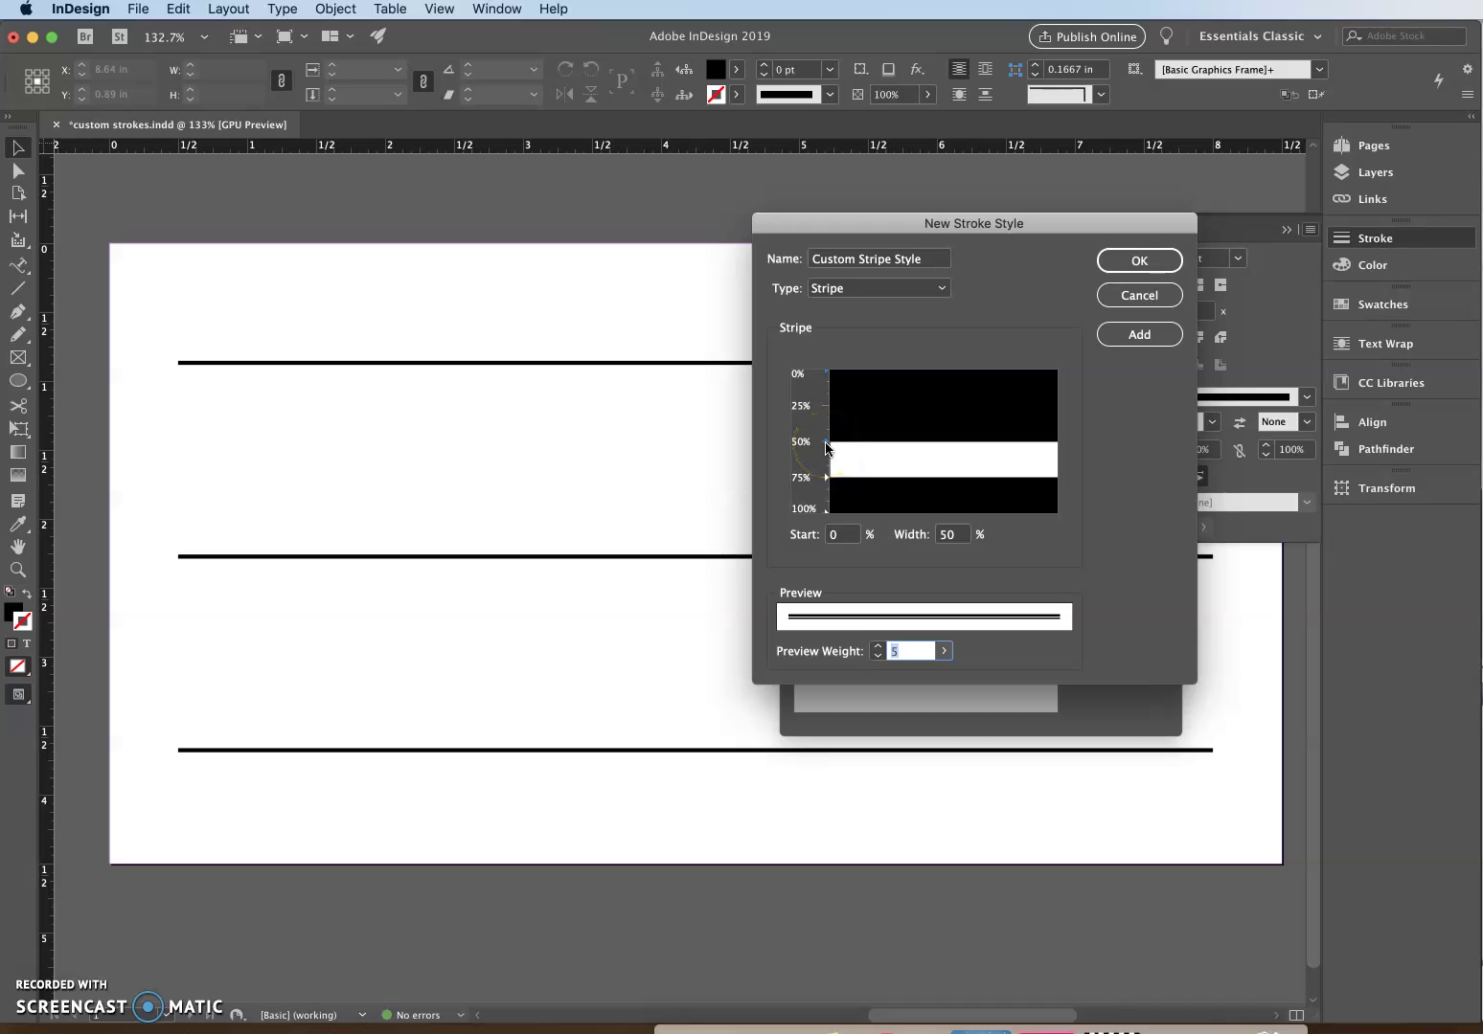
Narrow the top stripe to 35%, add a stripe at start 50% with width 10%, and save
drag(828, 445, 829, 424)
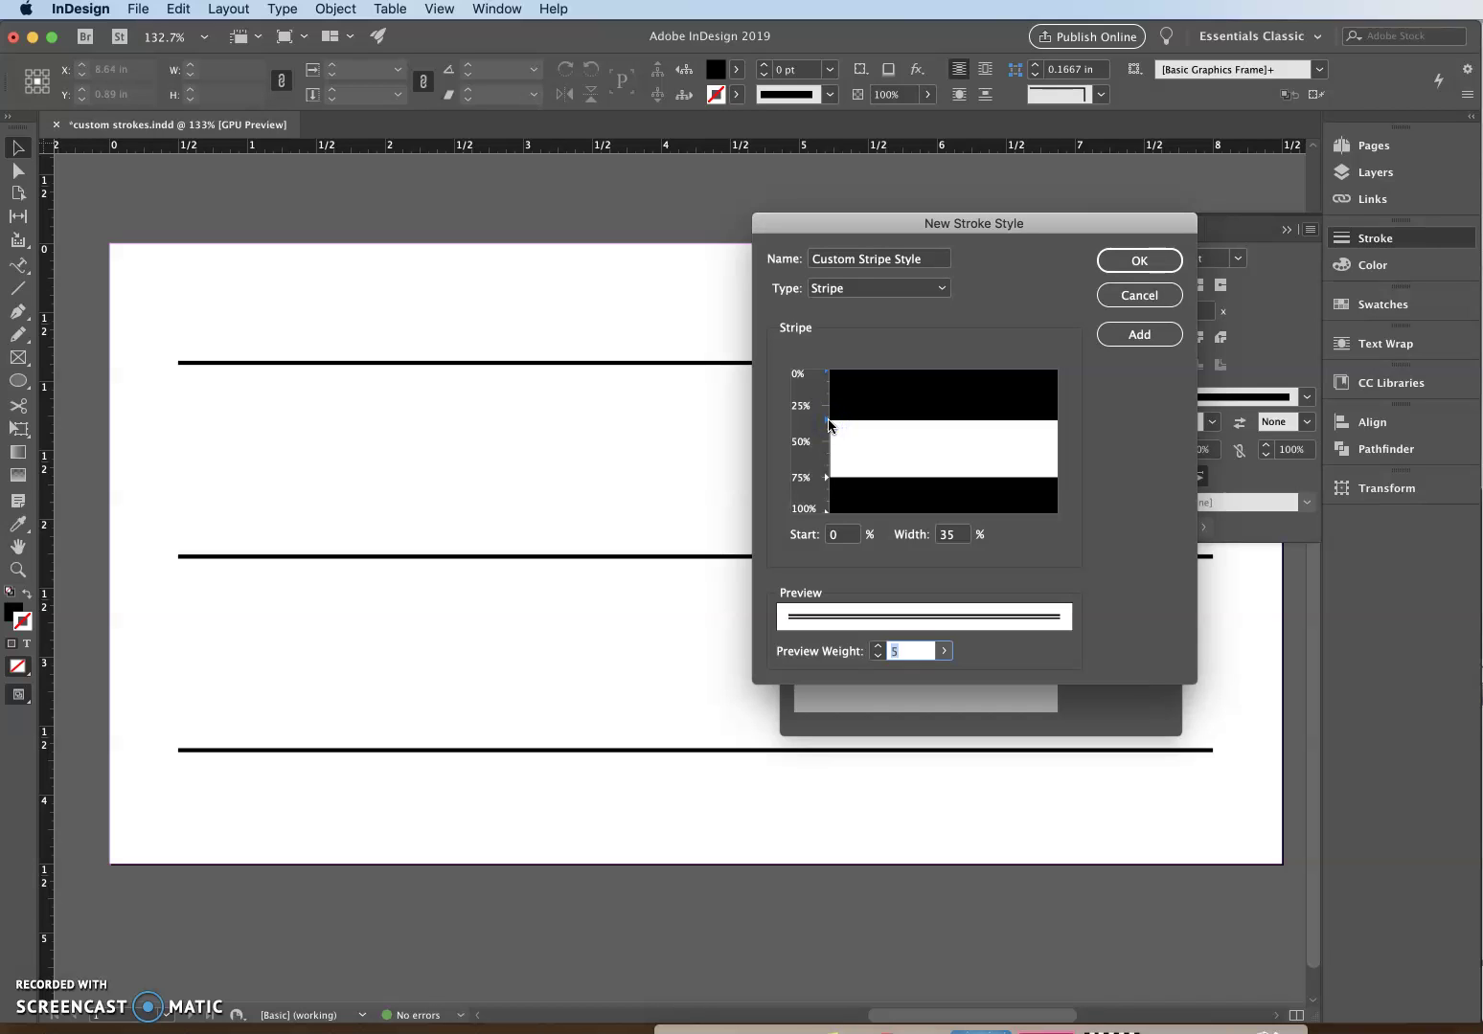
click(945, 448)
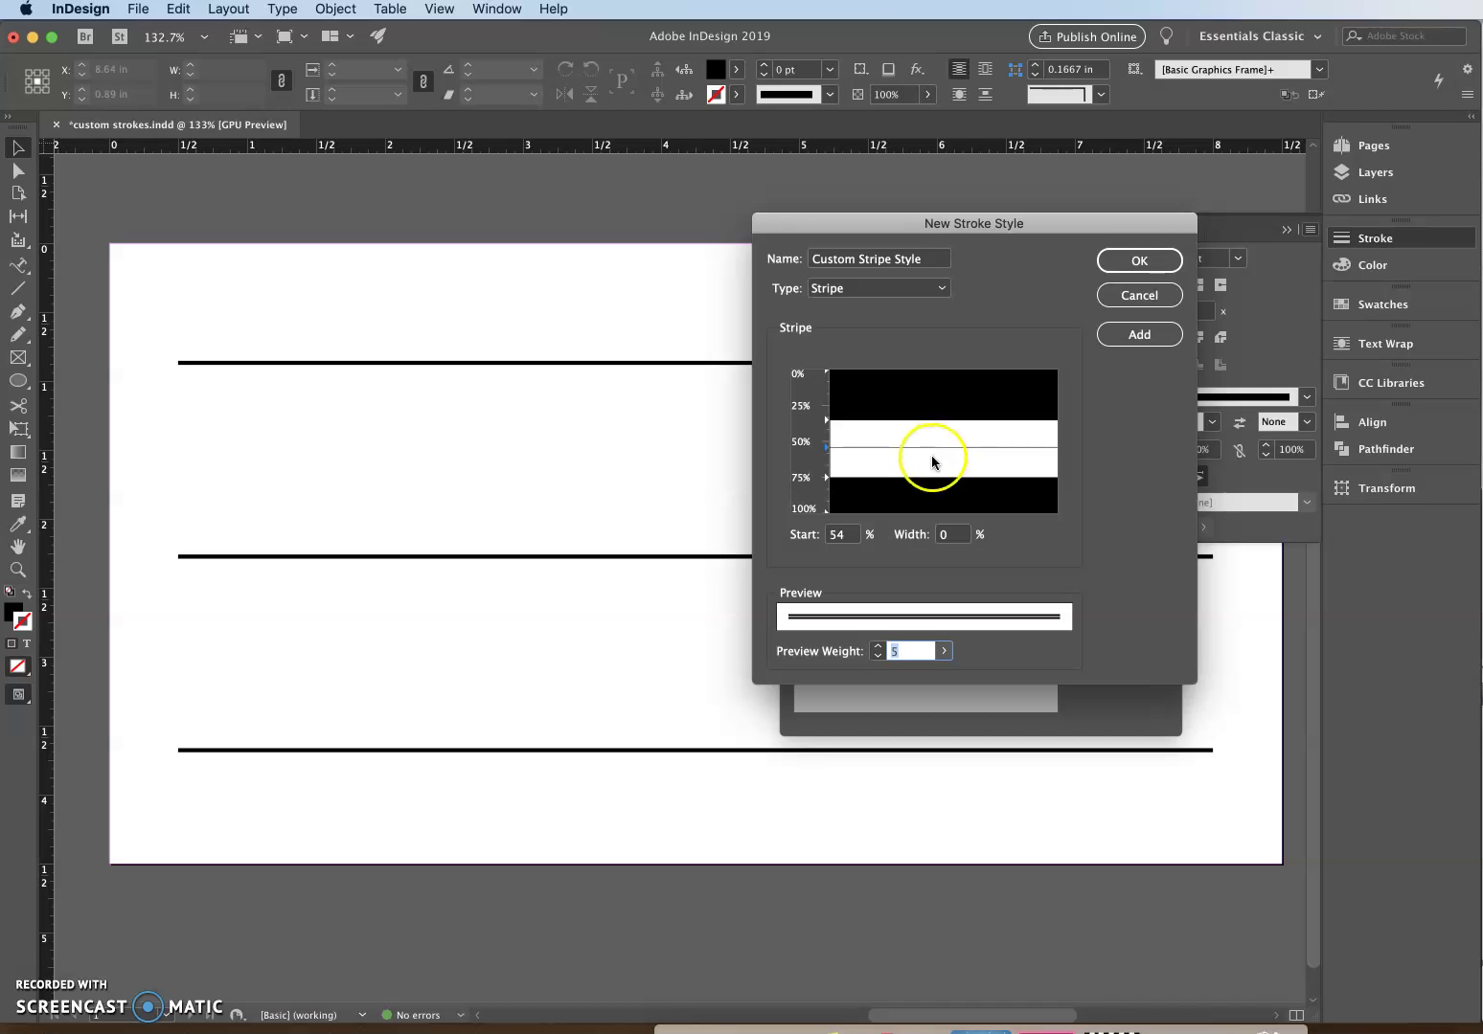
click(851, 539)
text(50)
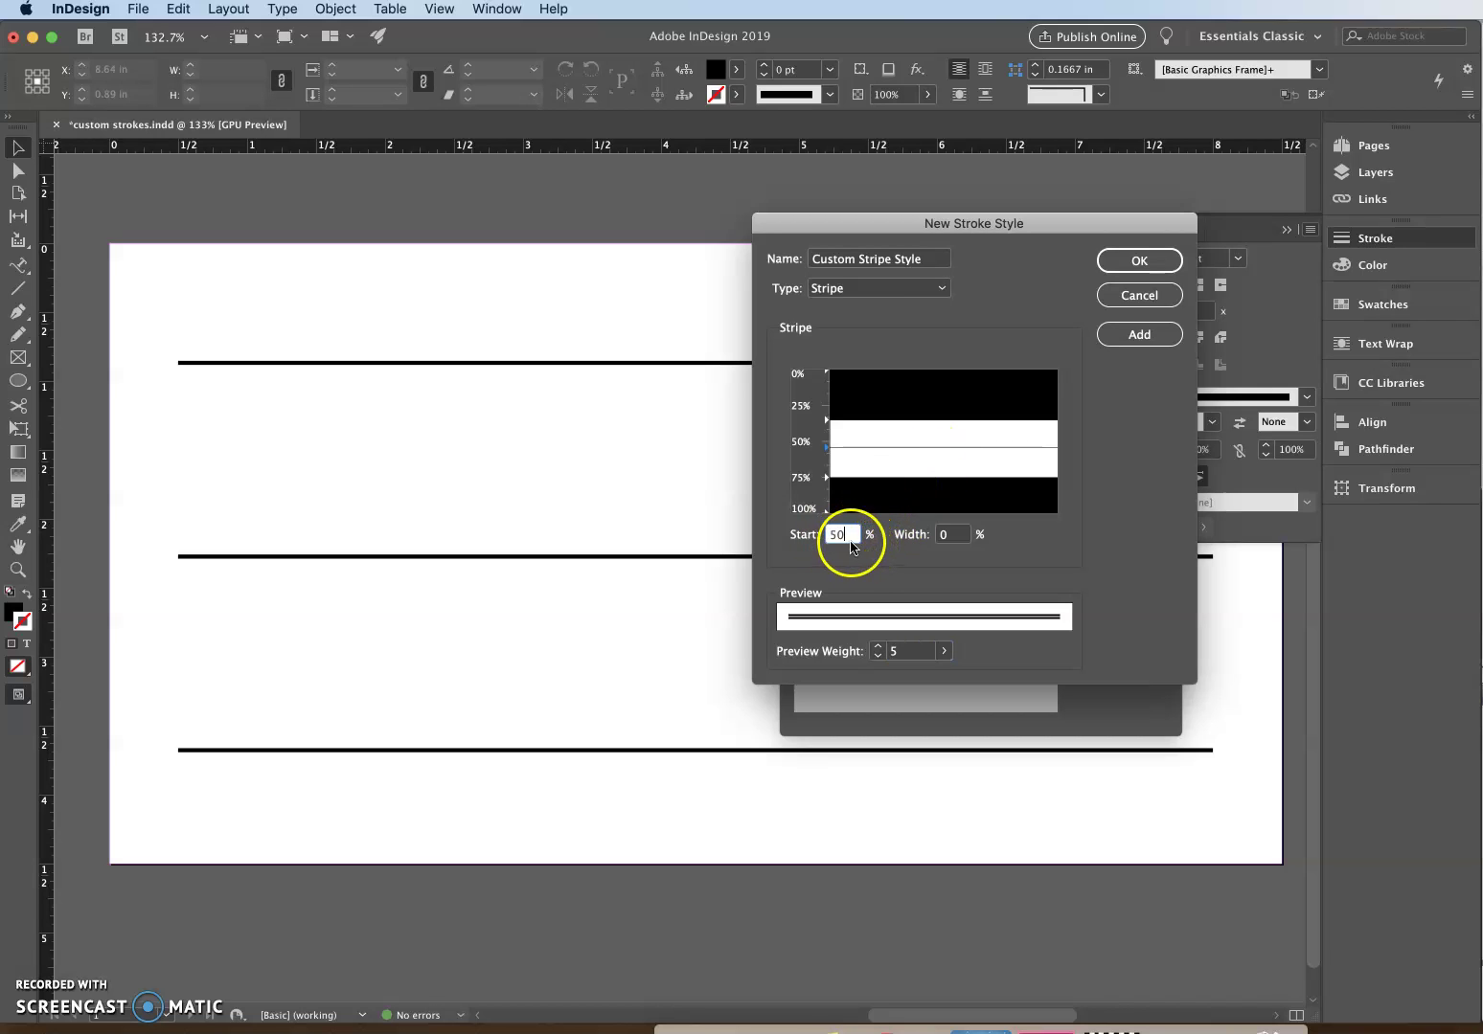
click(955, 539)
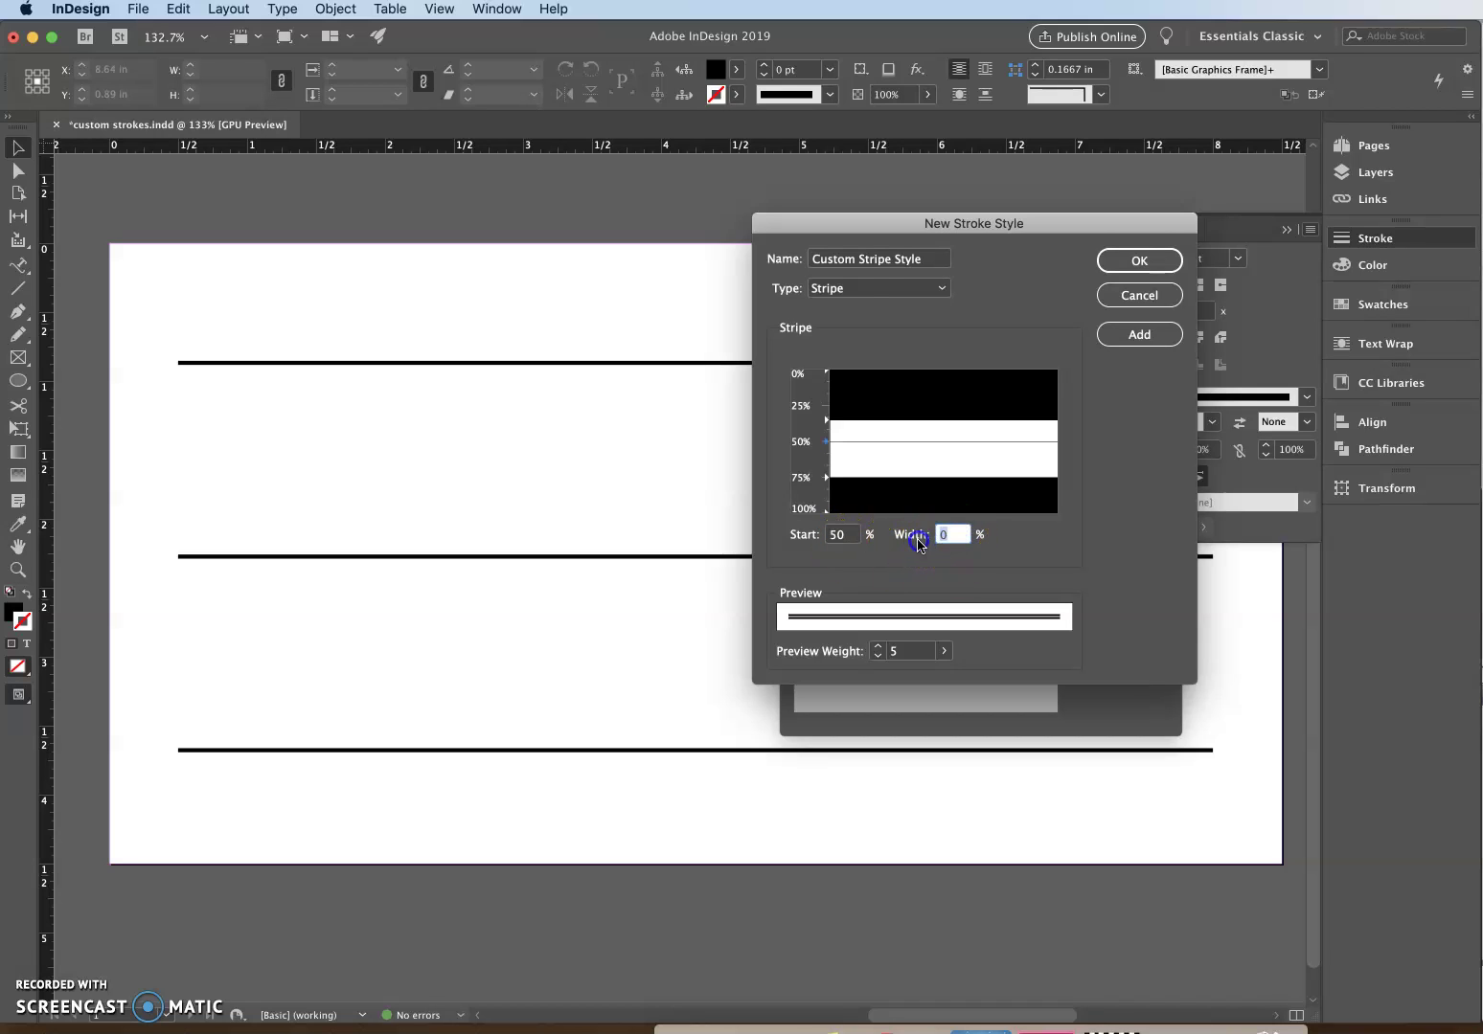
text(10)
key(Tab)
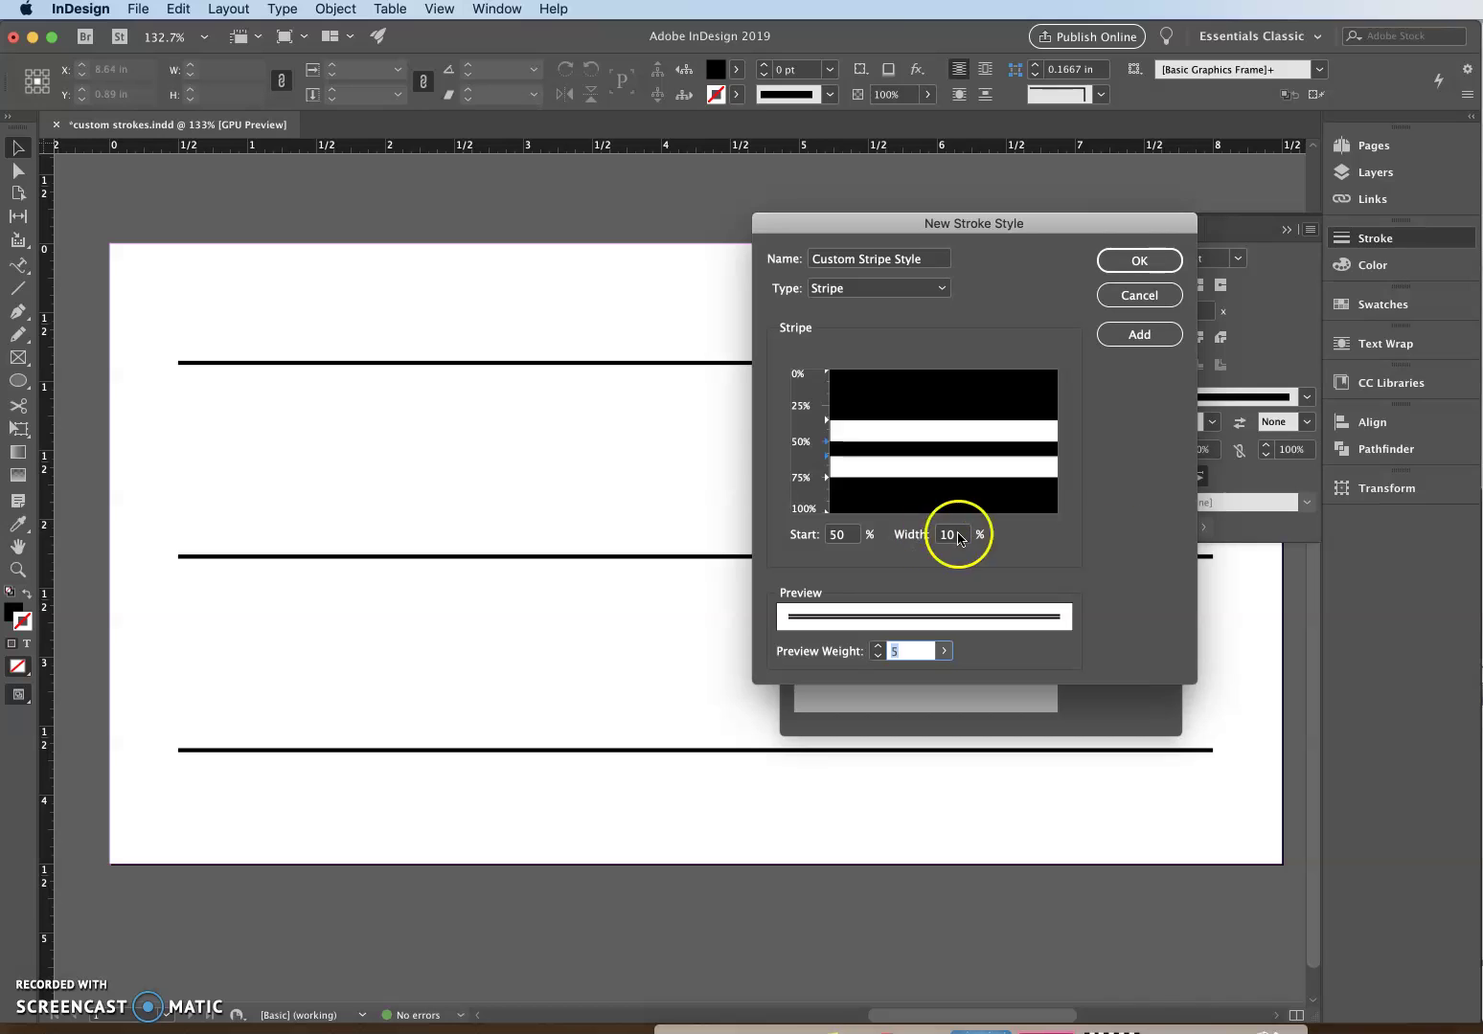
click(1134, 265)
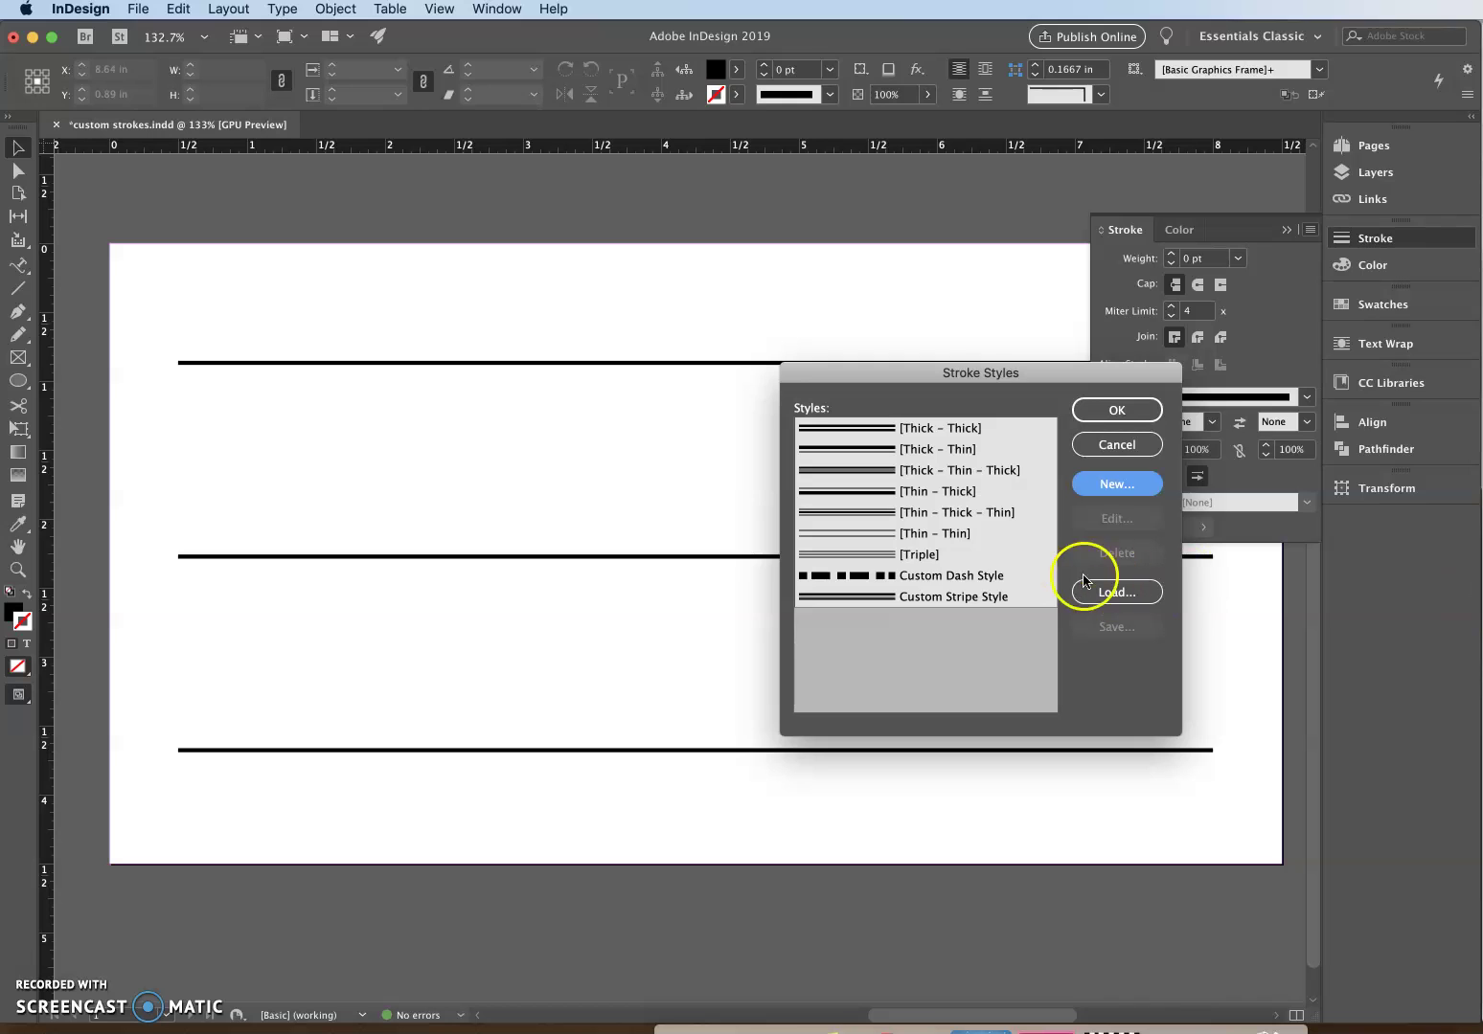
Start a new Dotted stroke style with a 1 in pattern length
click(1116, 484)
click(827, 288)
click(849, 331)
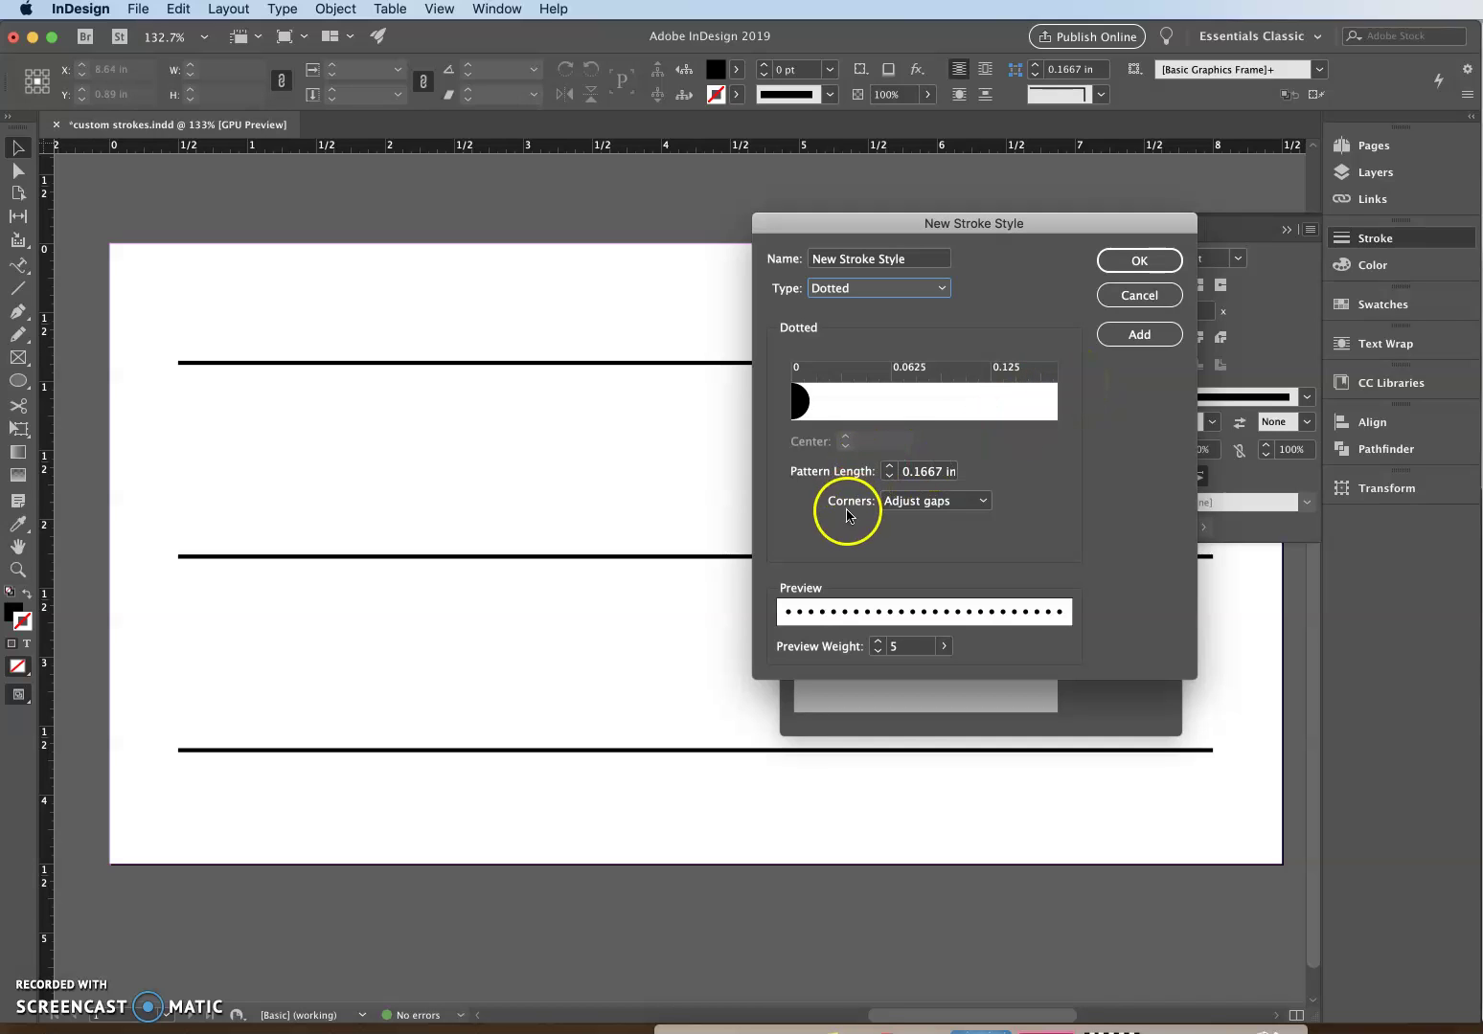
click(921, 472)
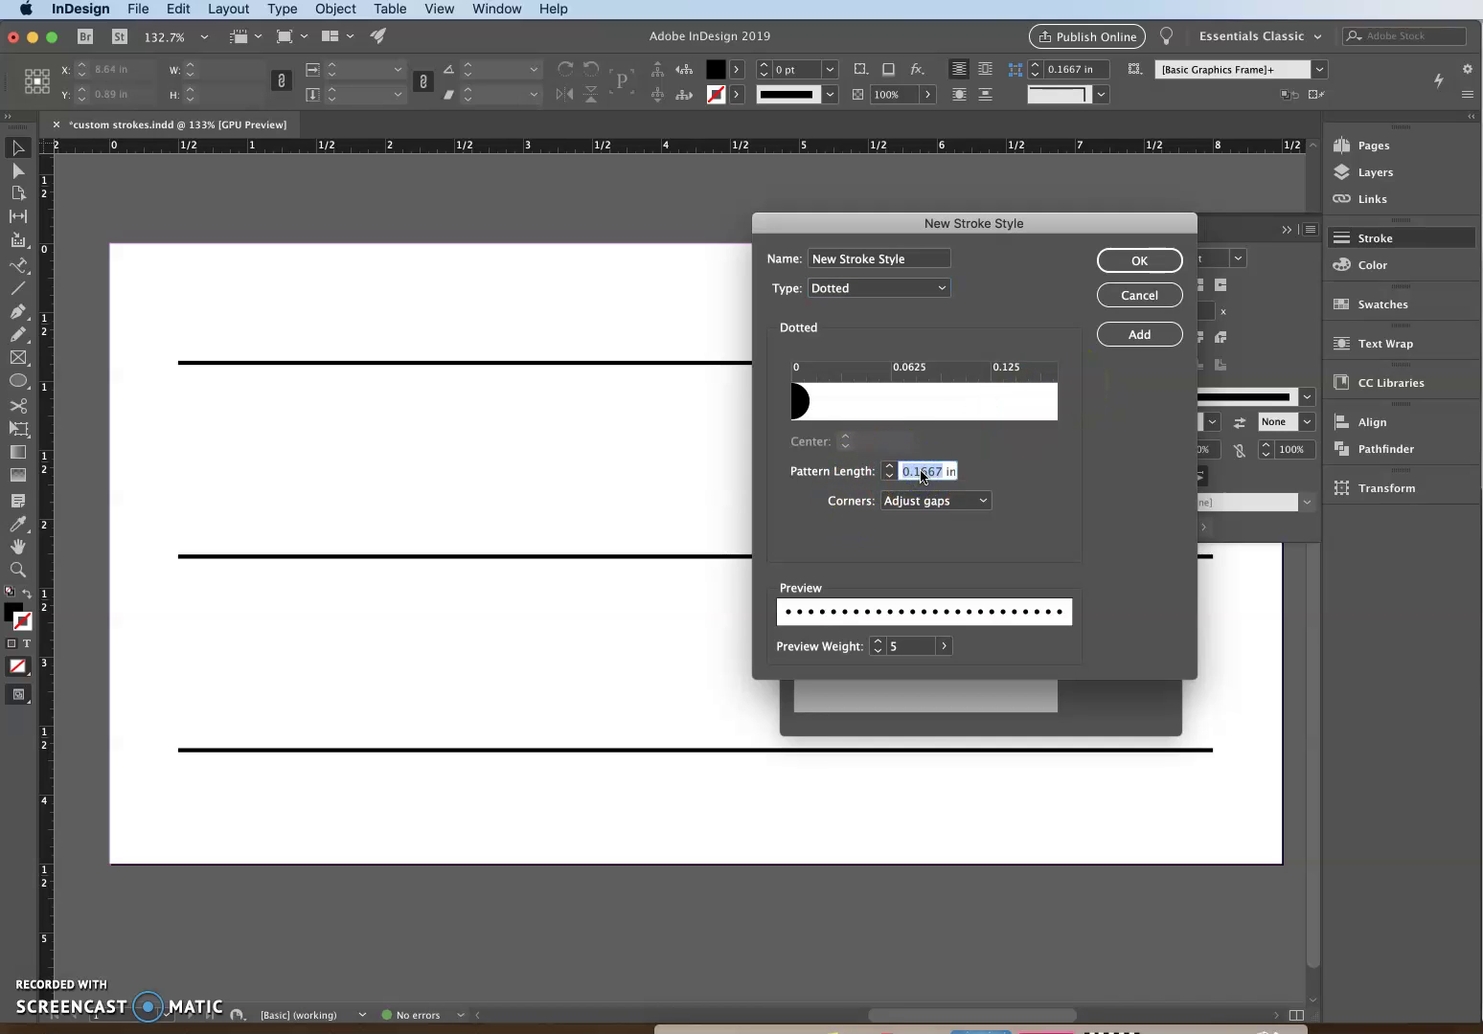
text(1)
key(Tab)
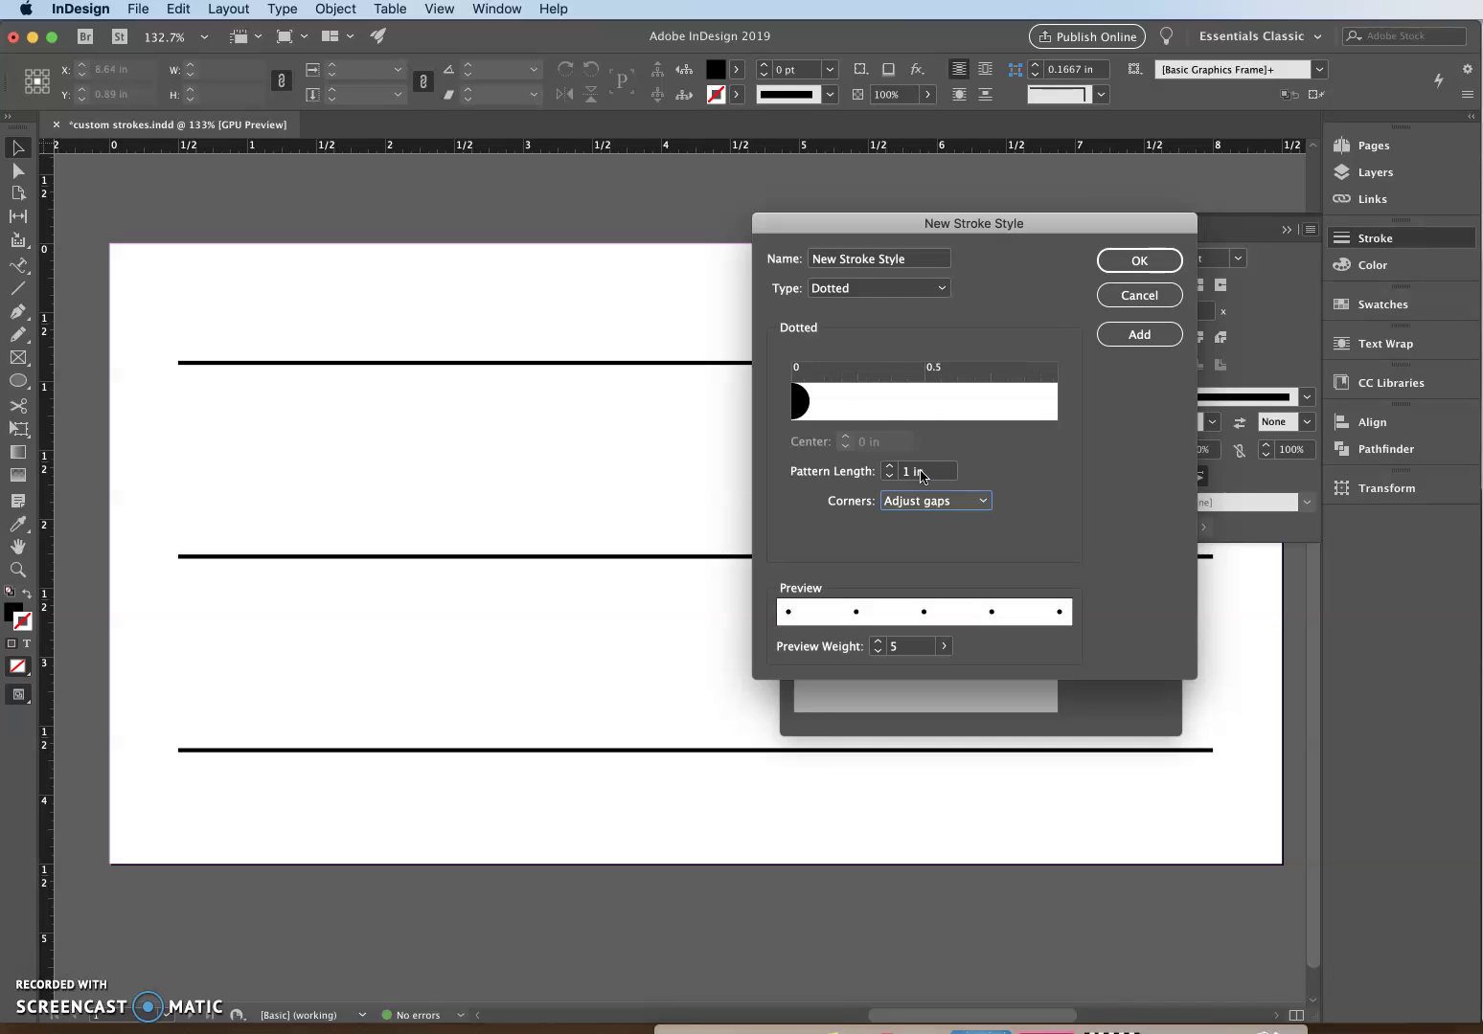
Add a second dot centred at 0.25 in and save the dotted style
click(932, 402)
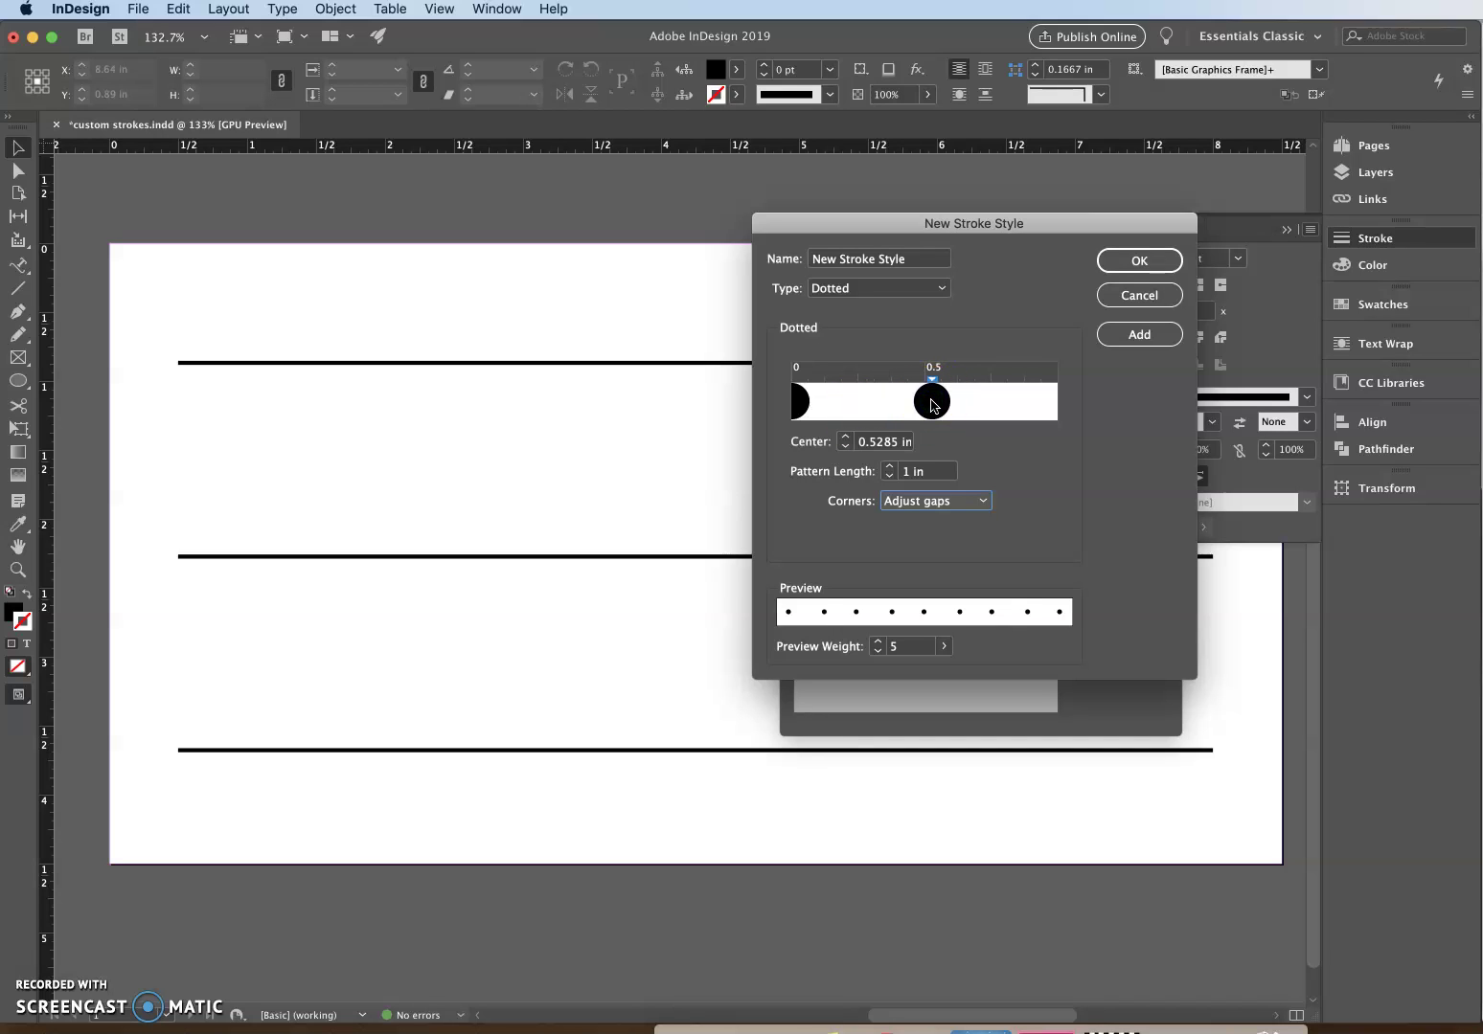
click(890, 444)
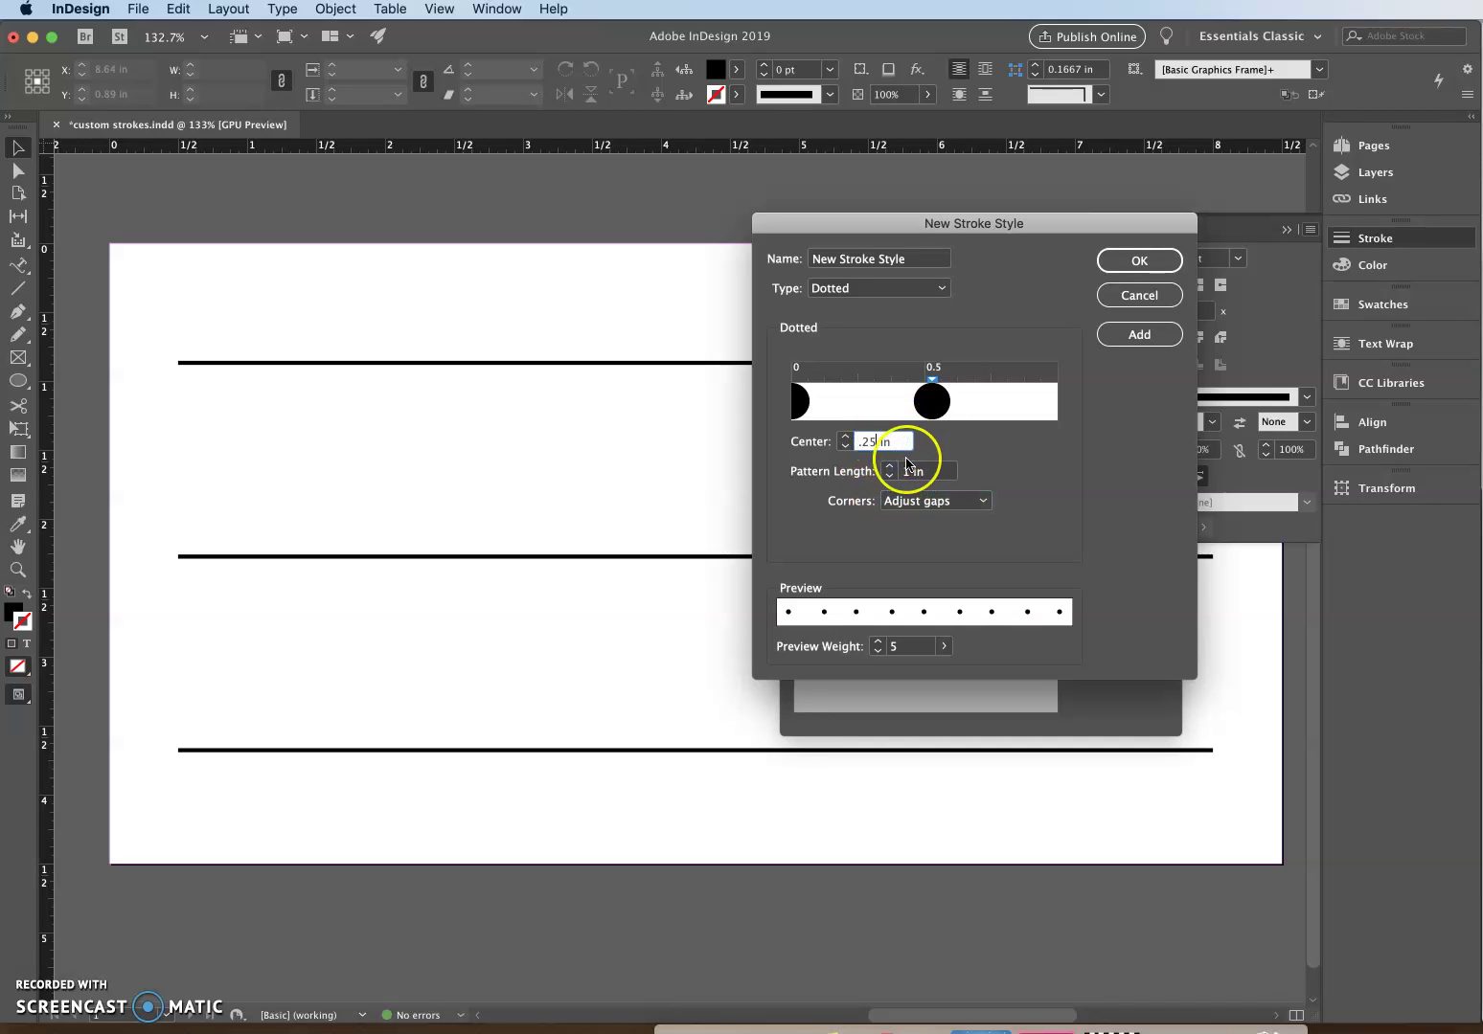
click(906, 463)
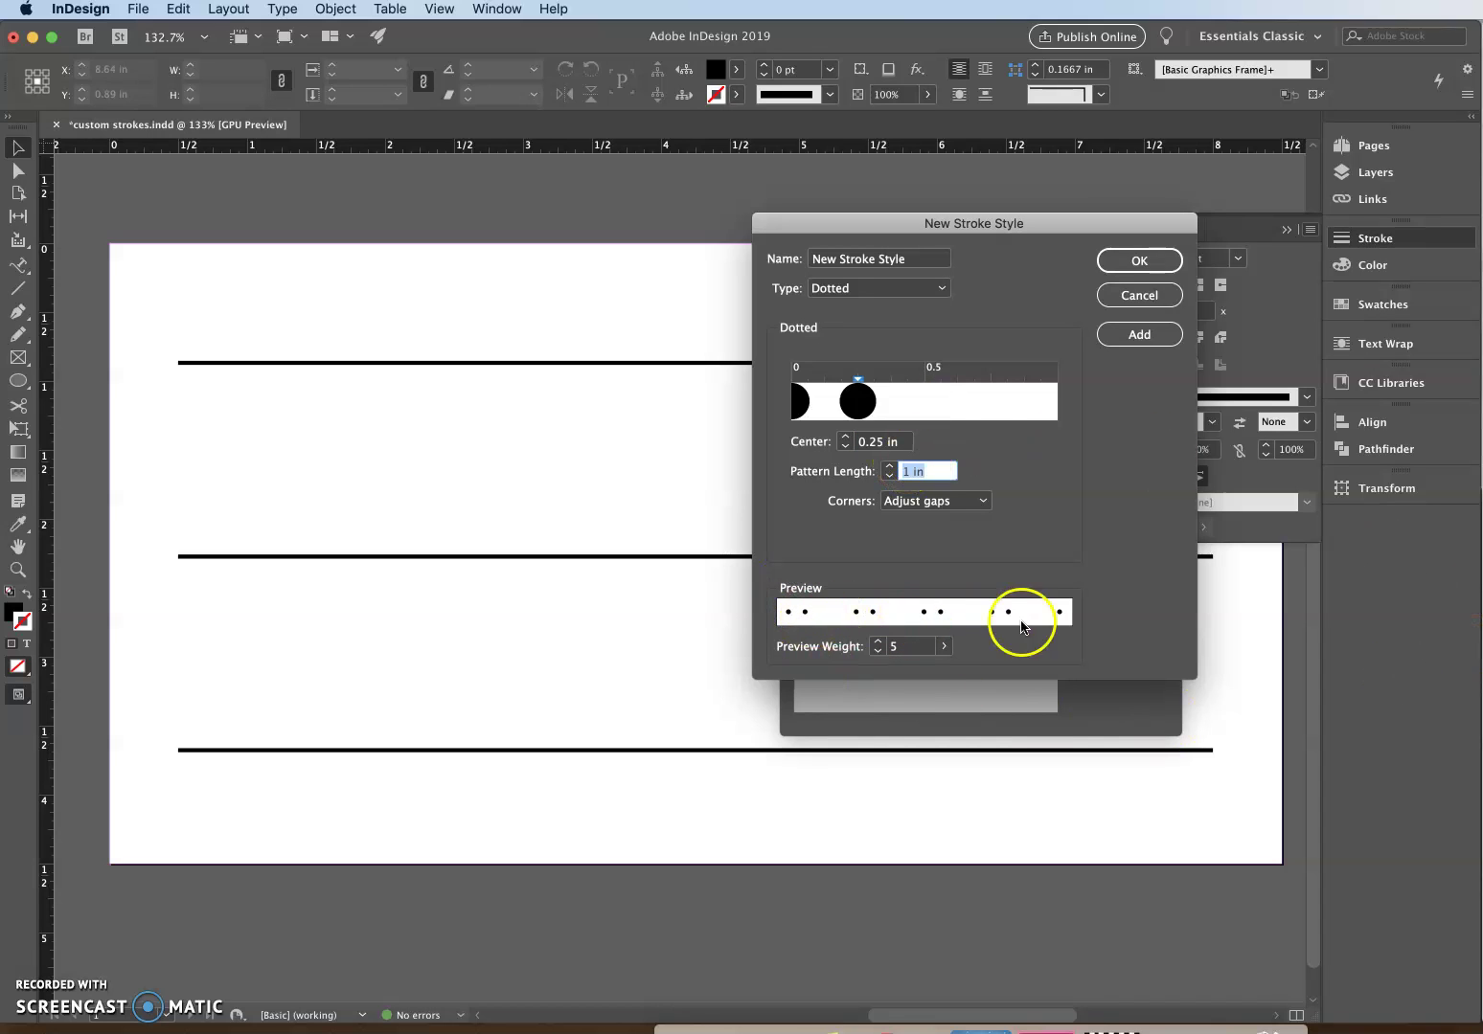
click(1126, 259)
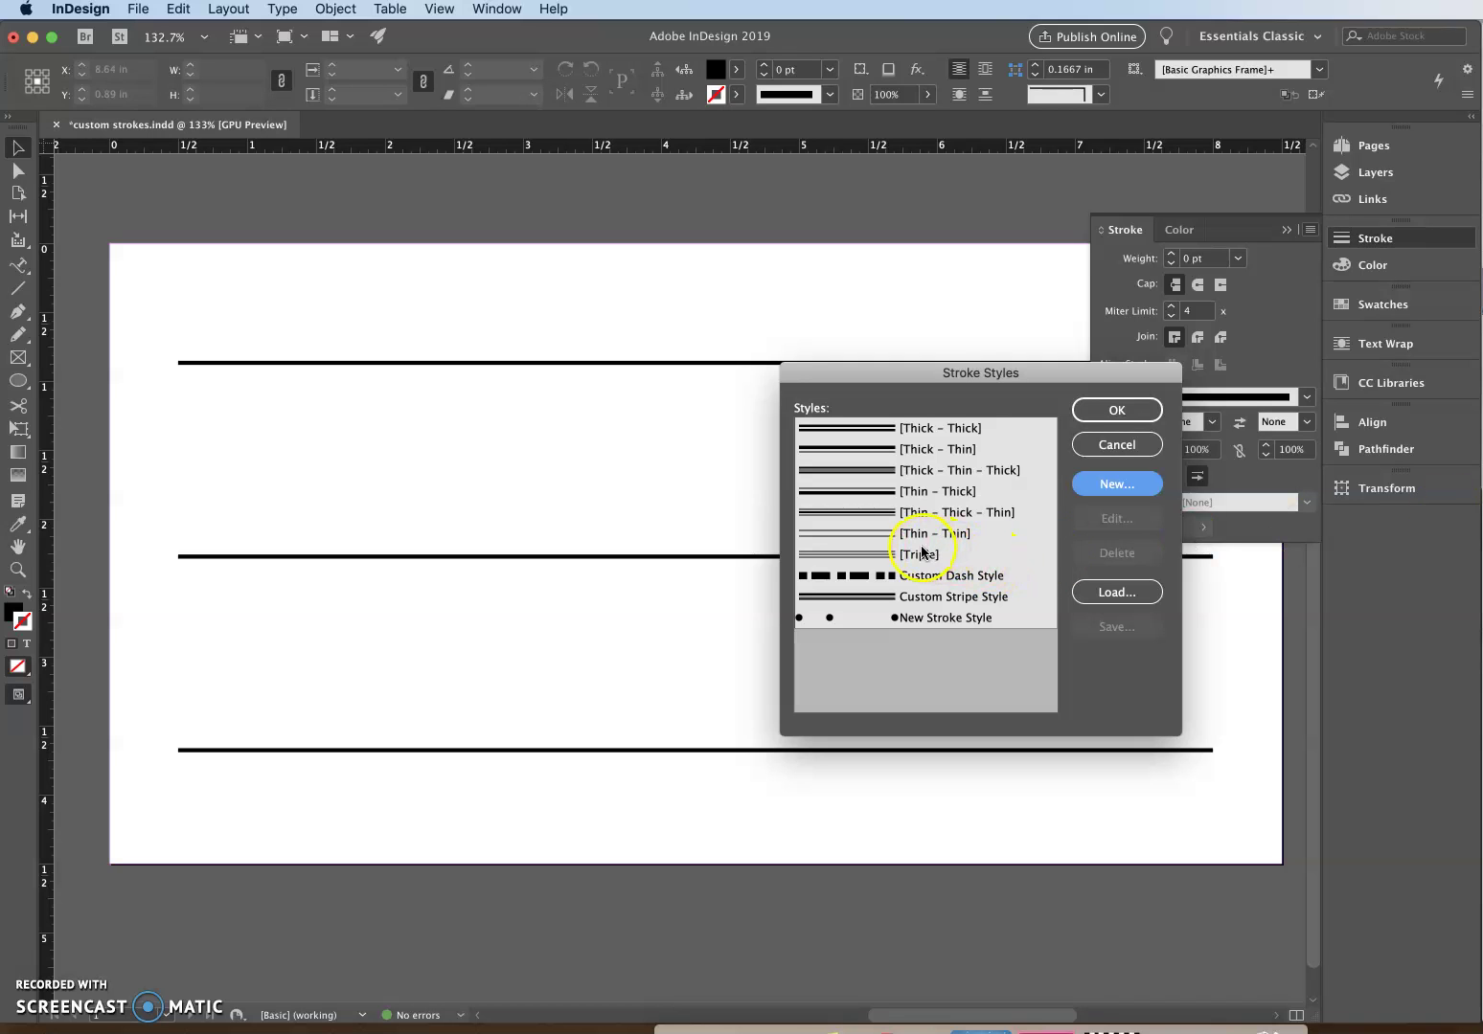
Apply Custom Dash Style to the top line on the page
click(1111, 412)
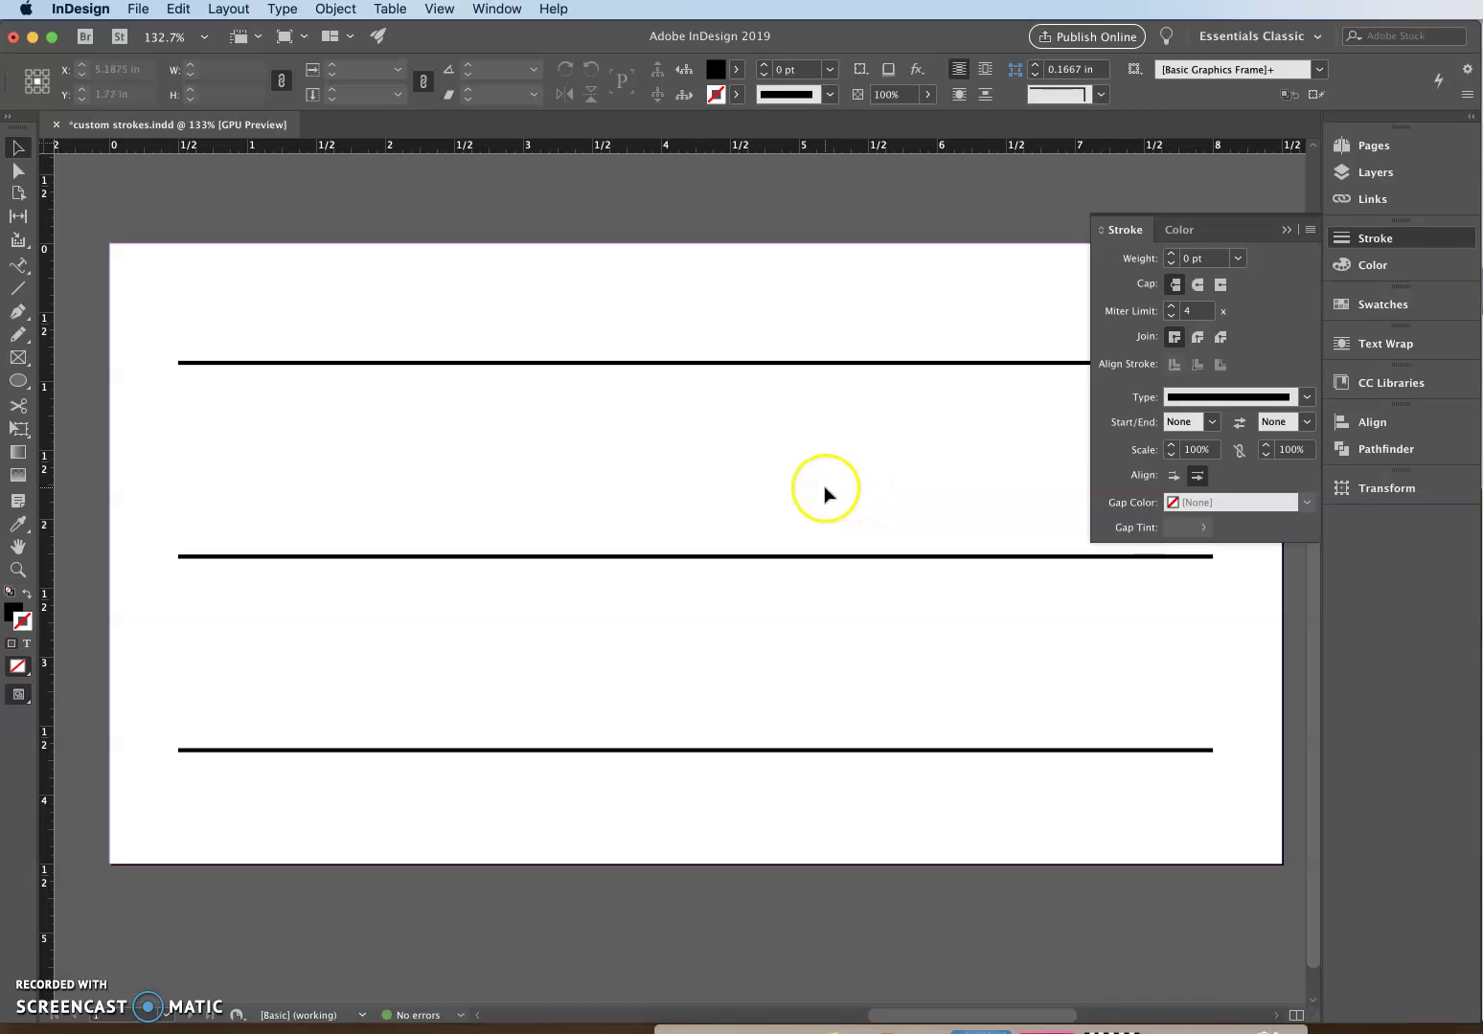
click(453, 369)
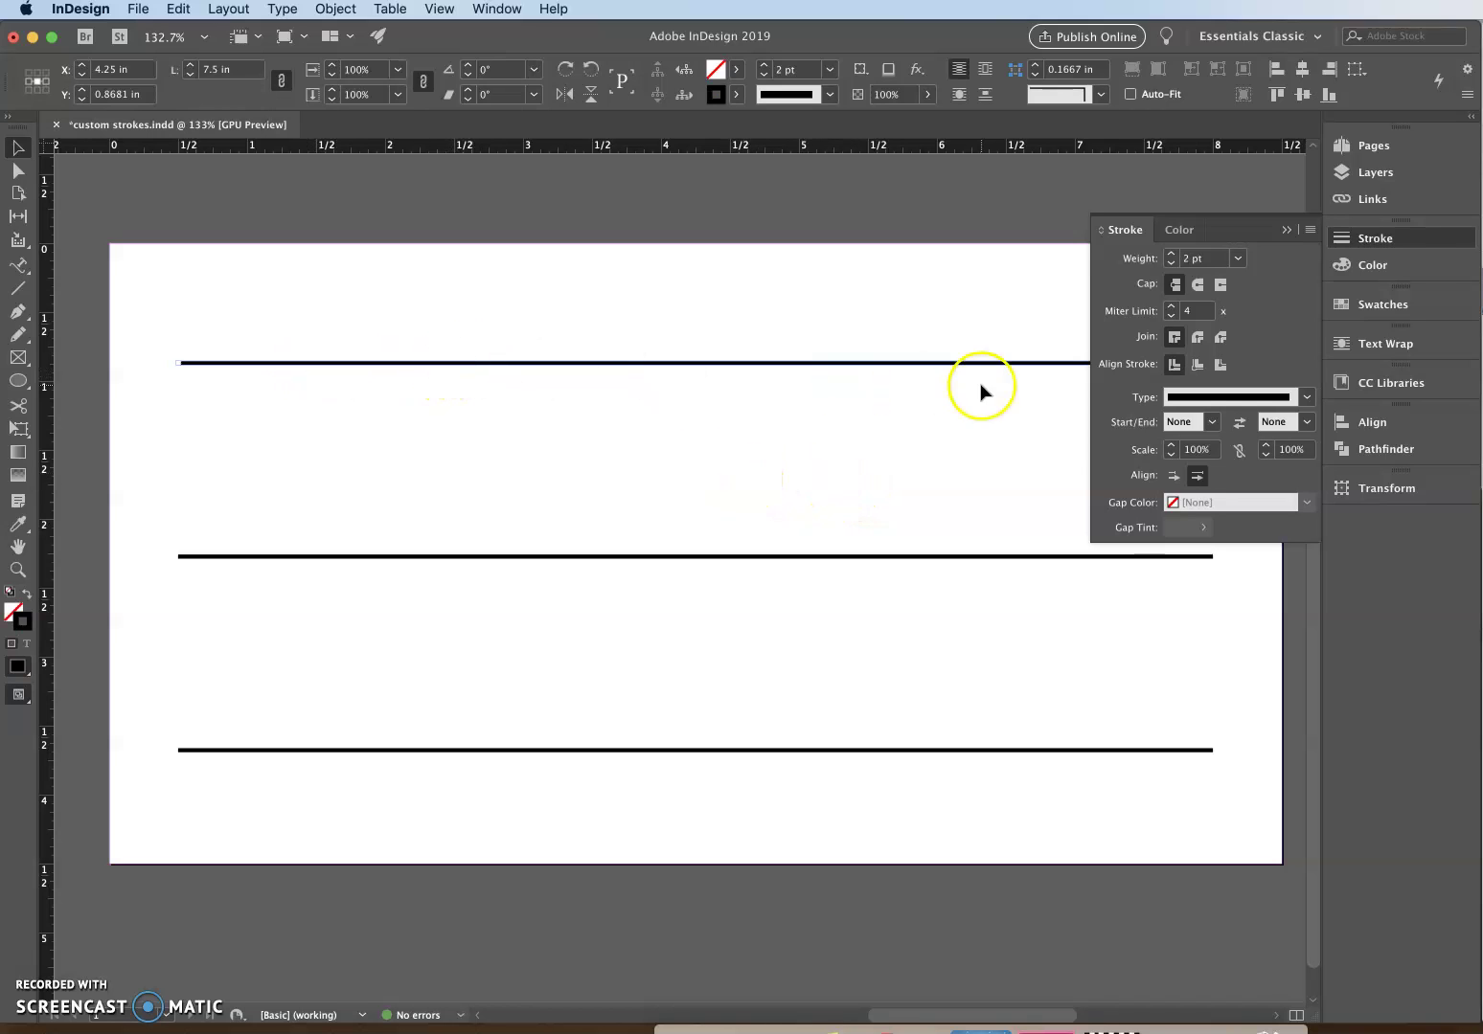
click(1228, 396)
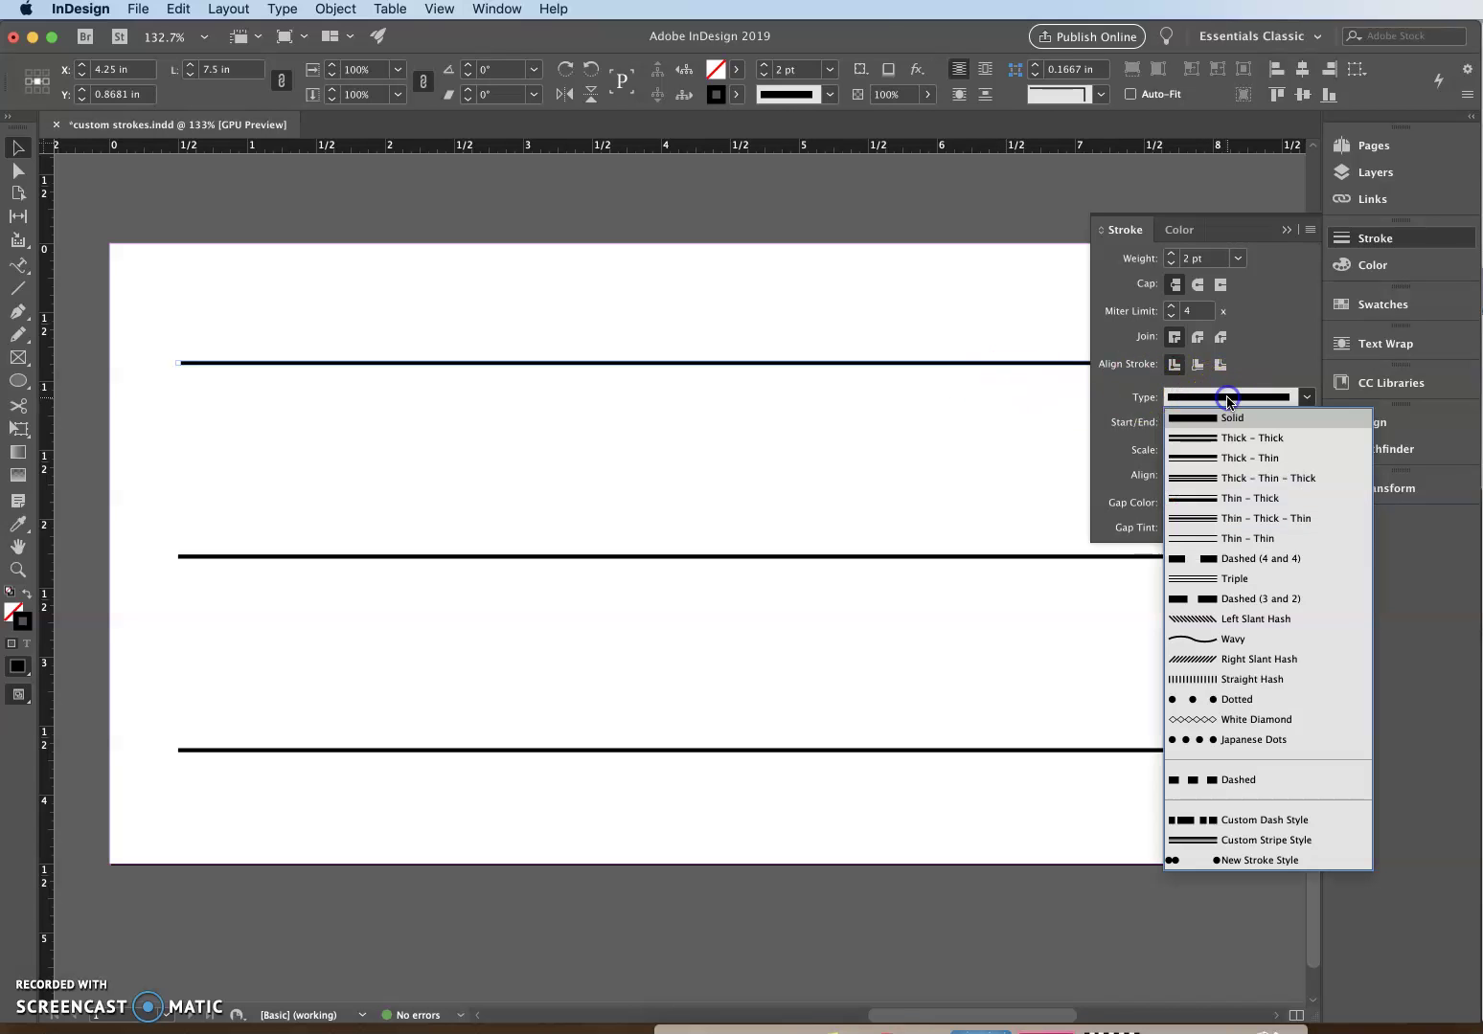
click(1246, 820)
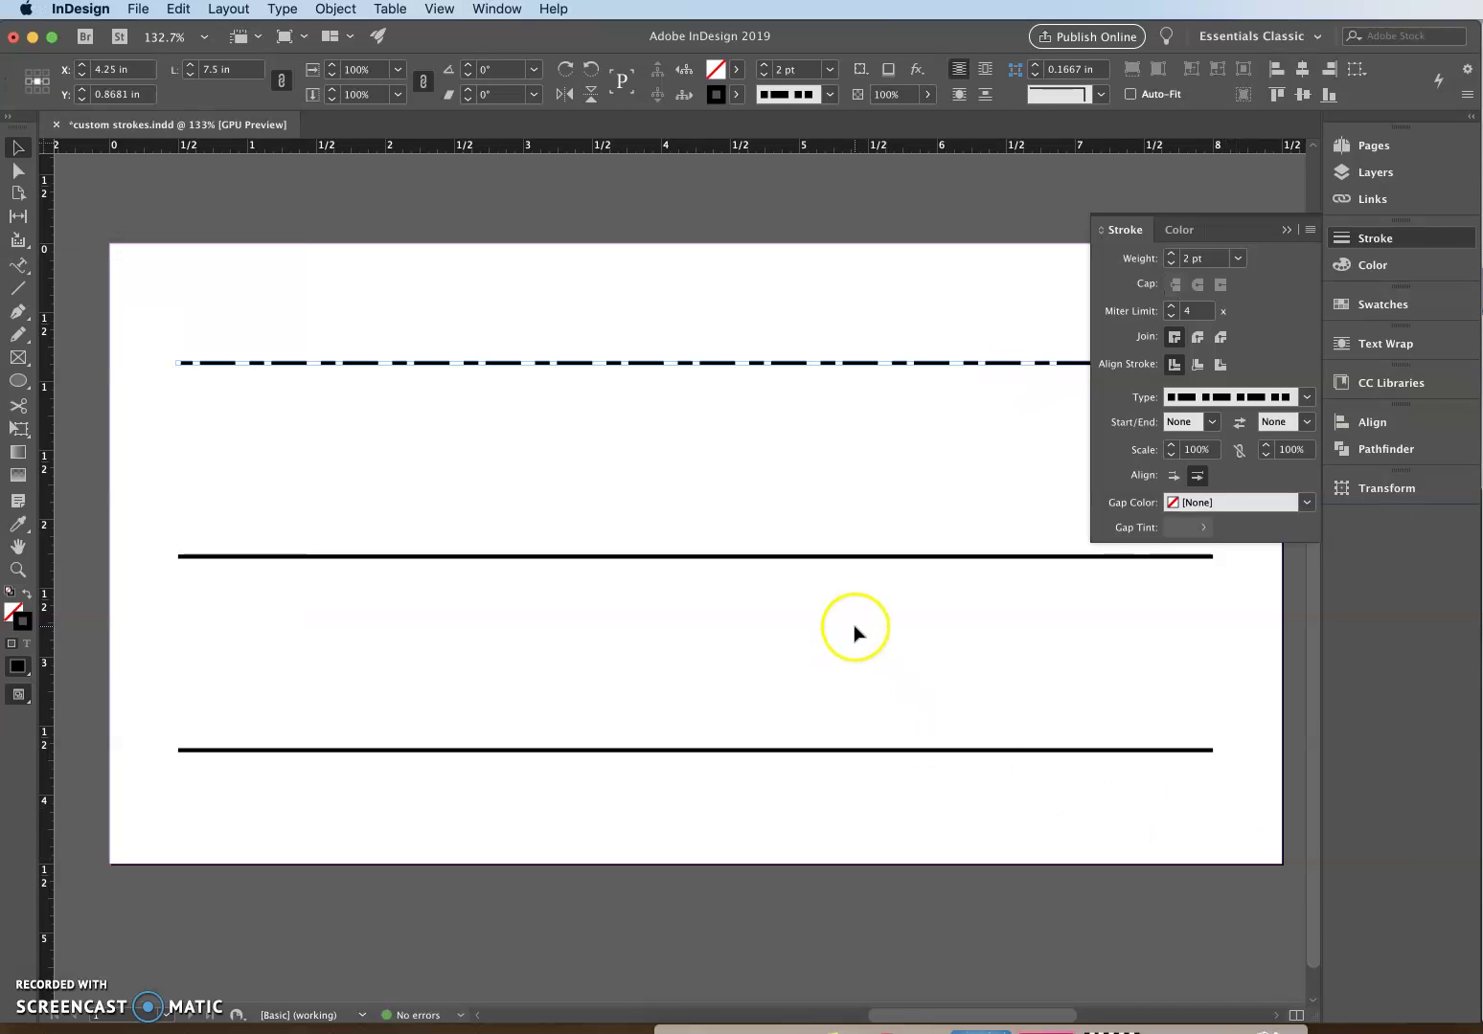
click(878, 560)
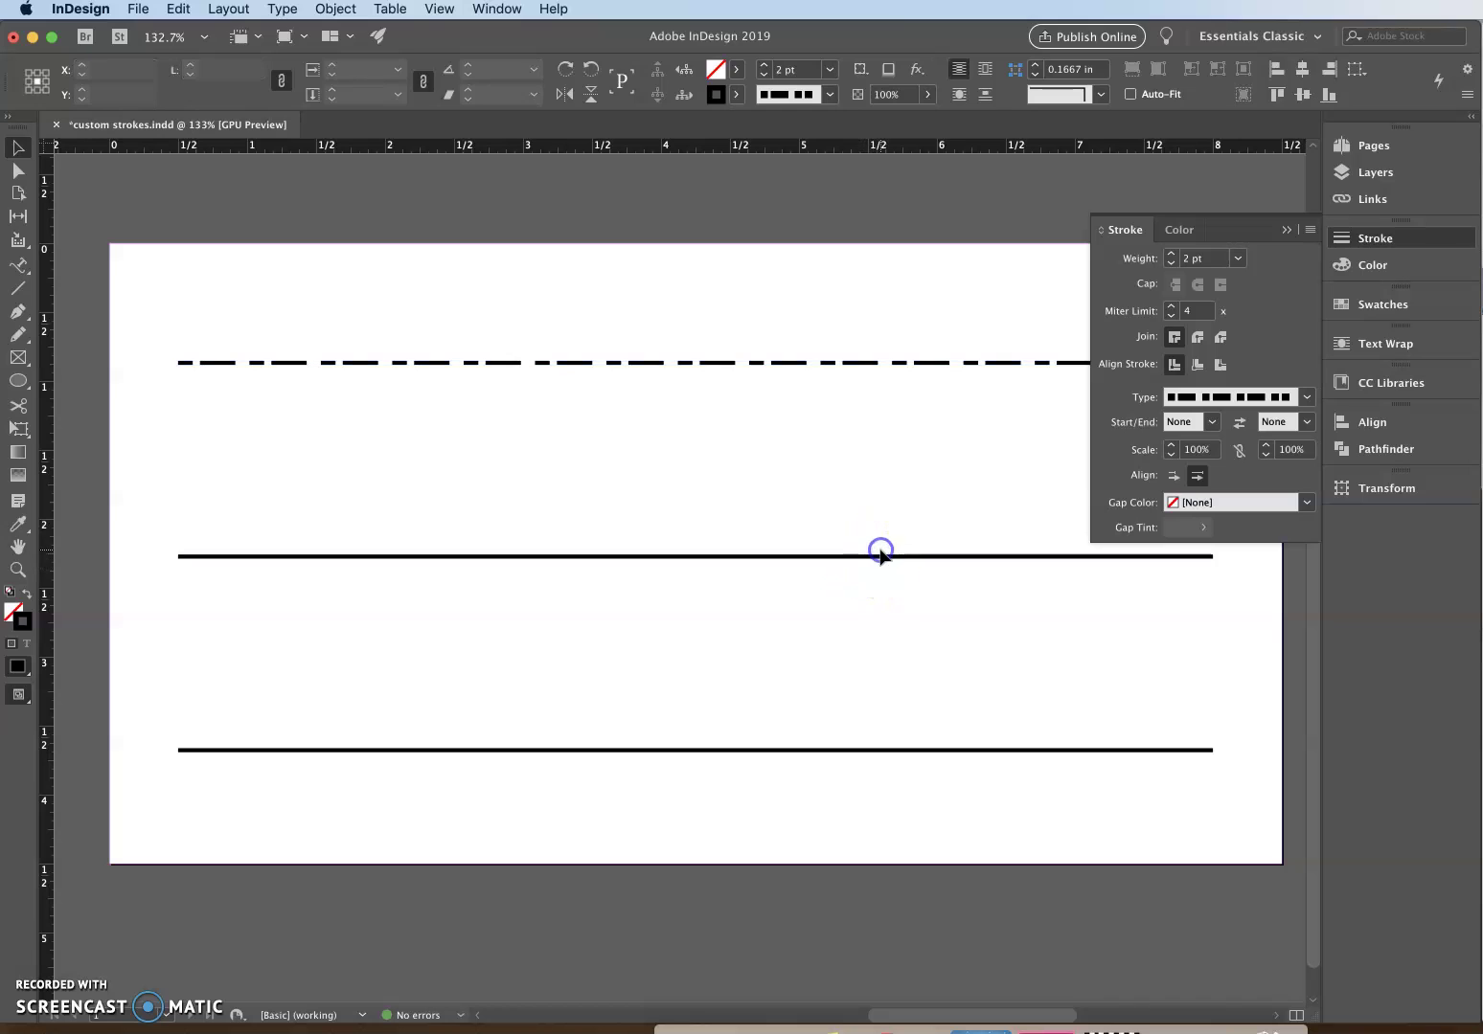
Give the middle line the dotted New Stroke Style with gap colour [None], then reopen Stroke Styles
click(878, 559)
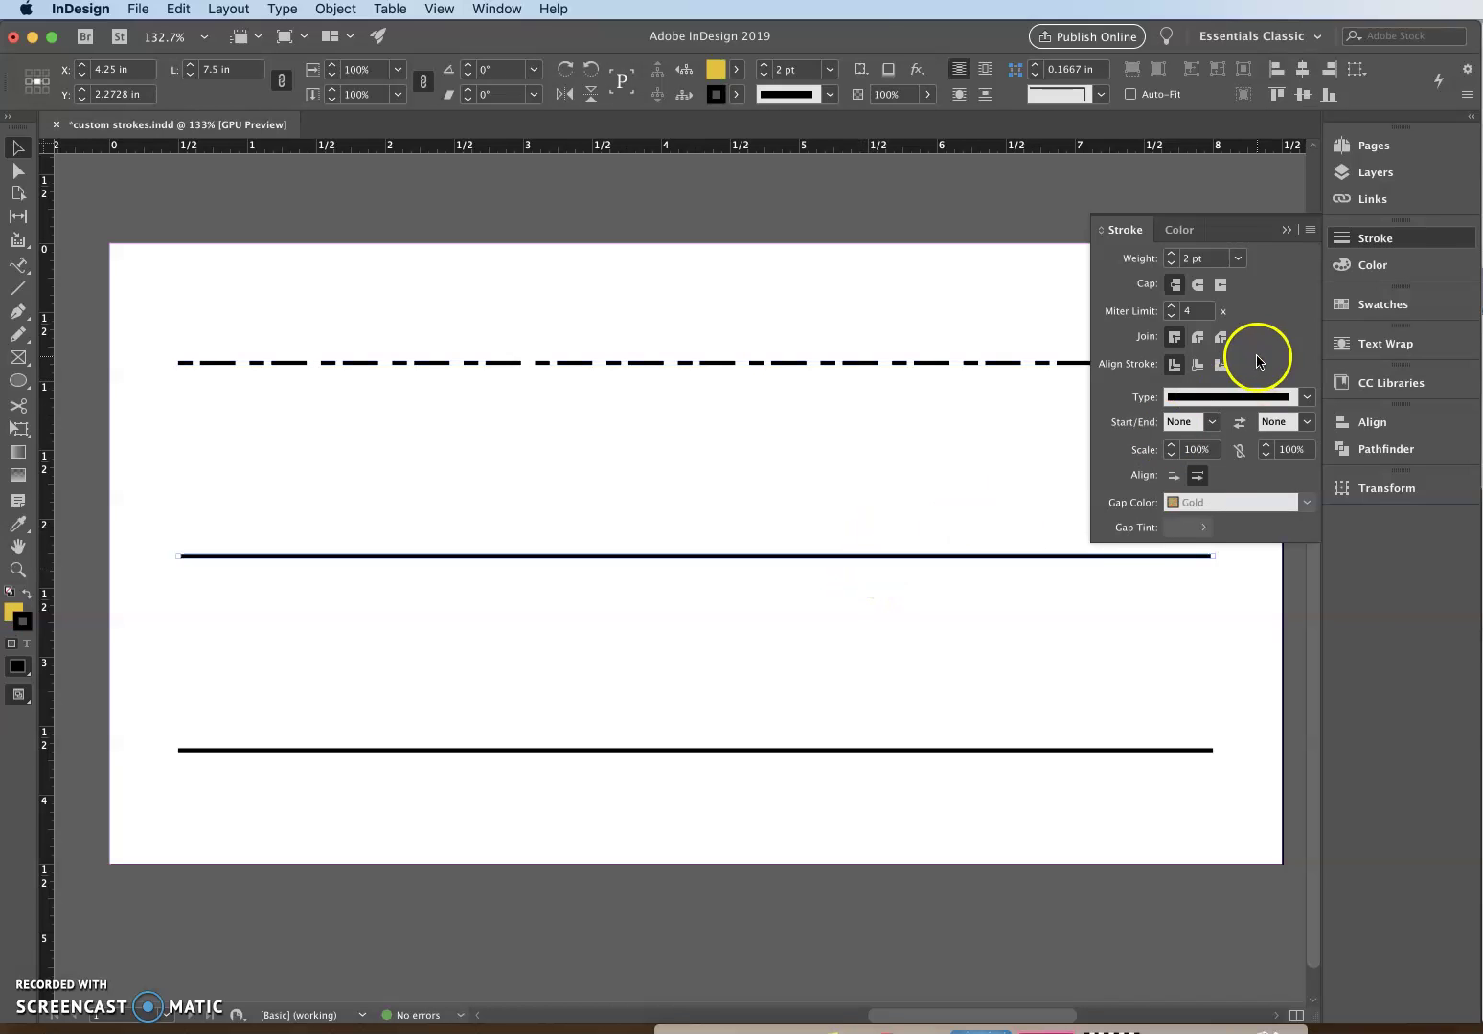
click(1240, 397)
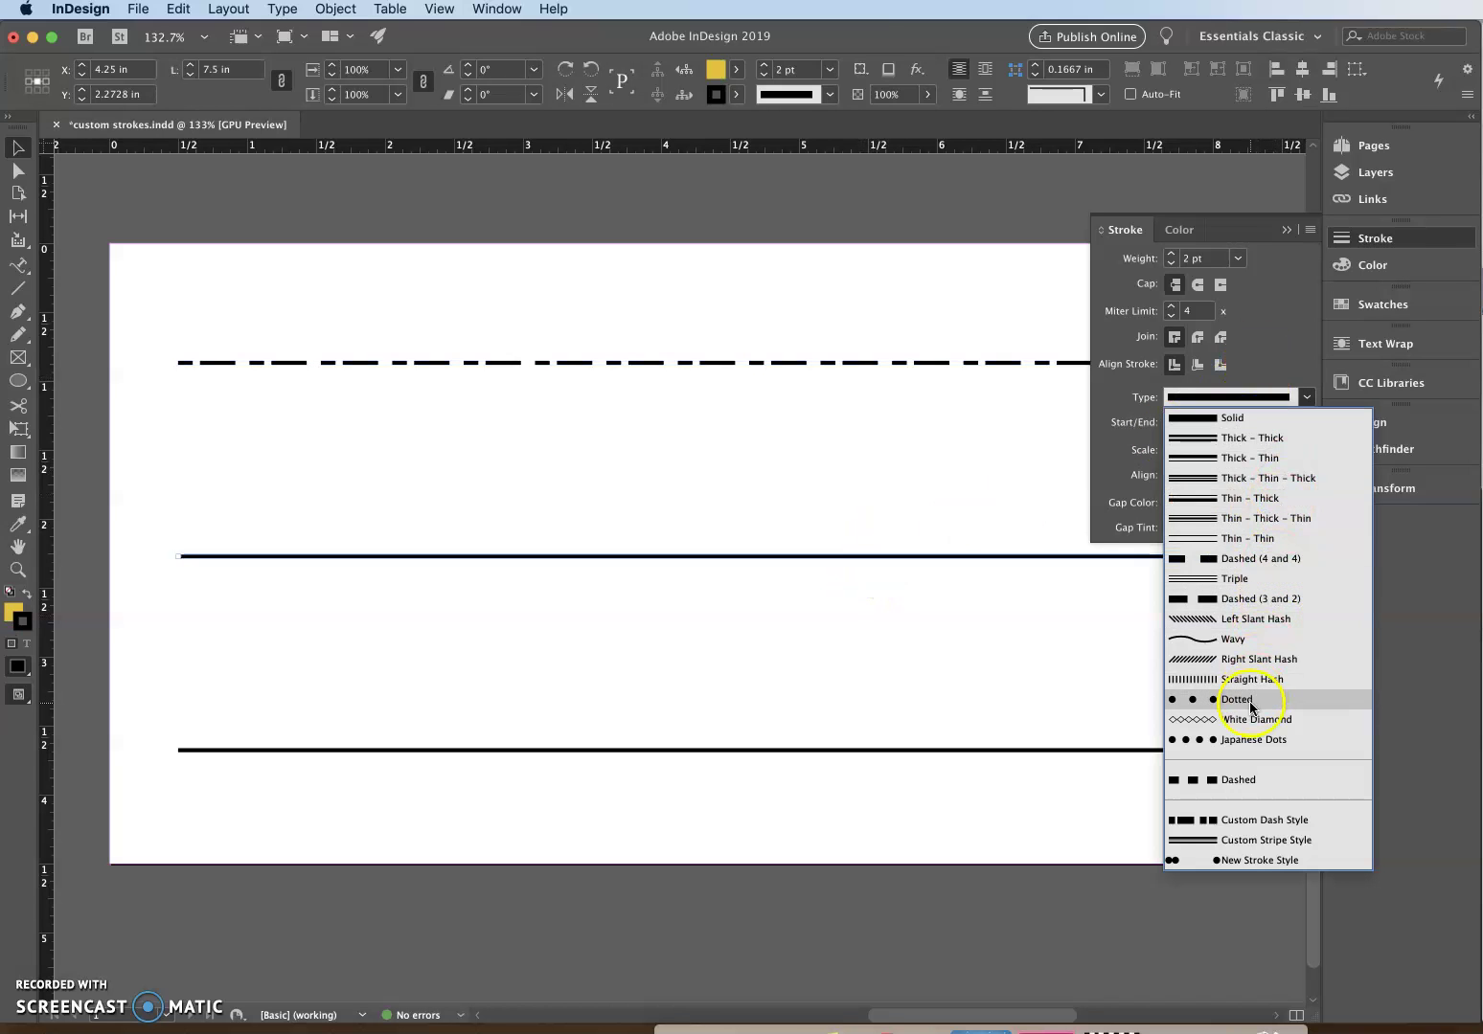
click(1293, 861)
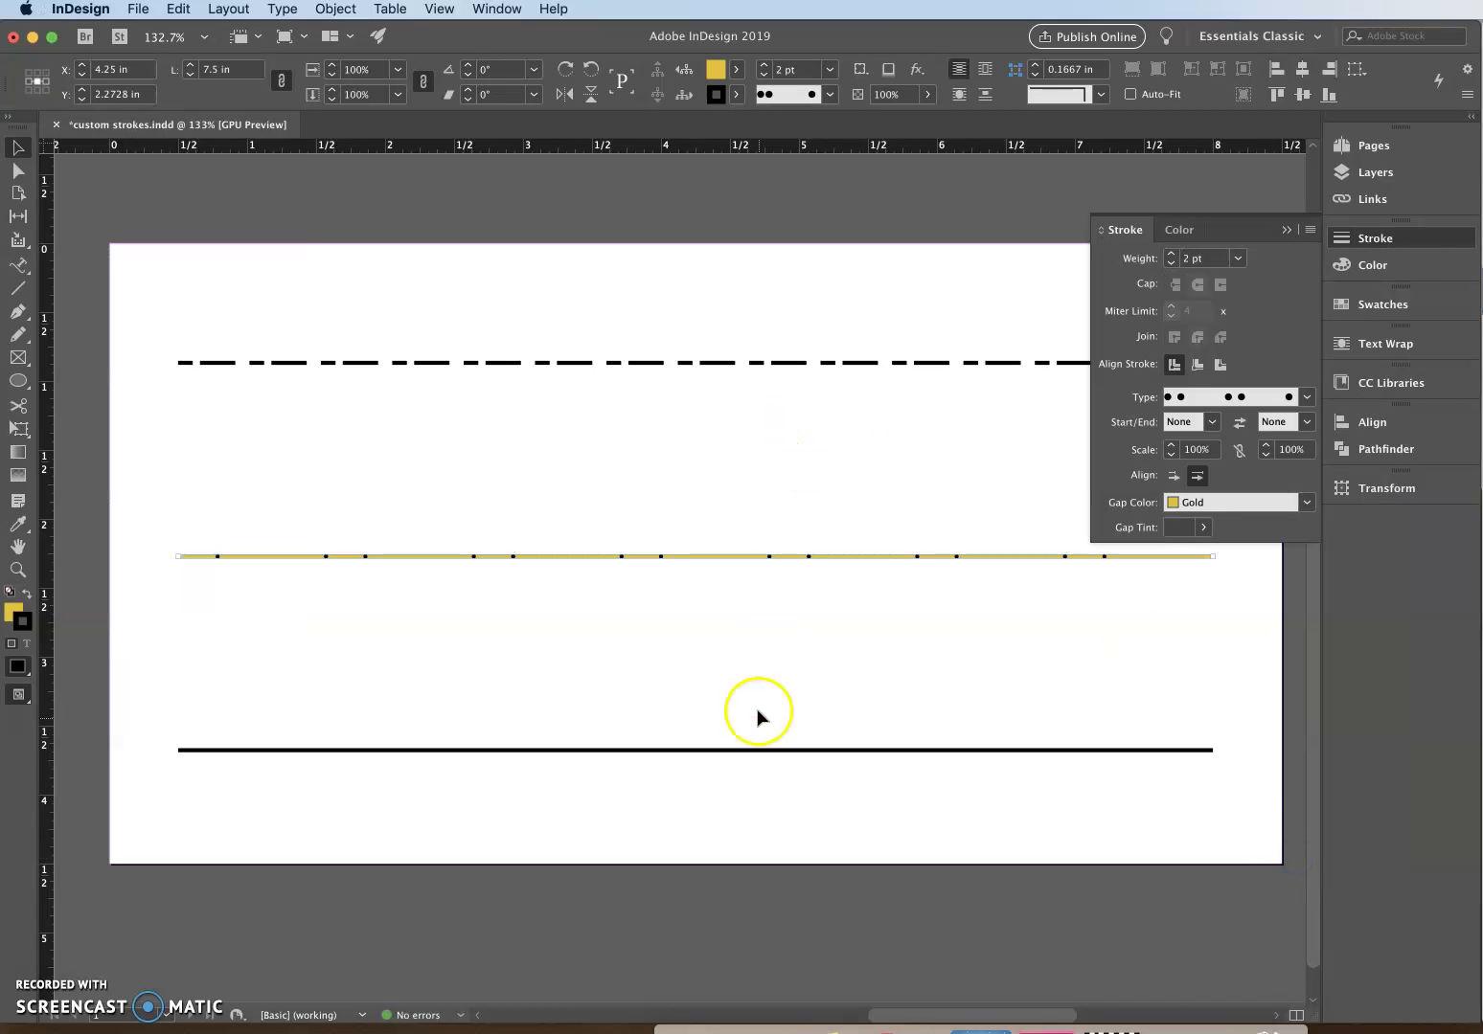
click(1283, 502)
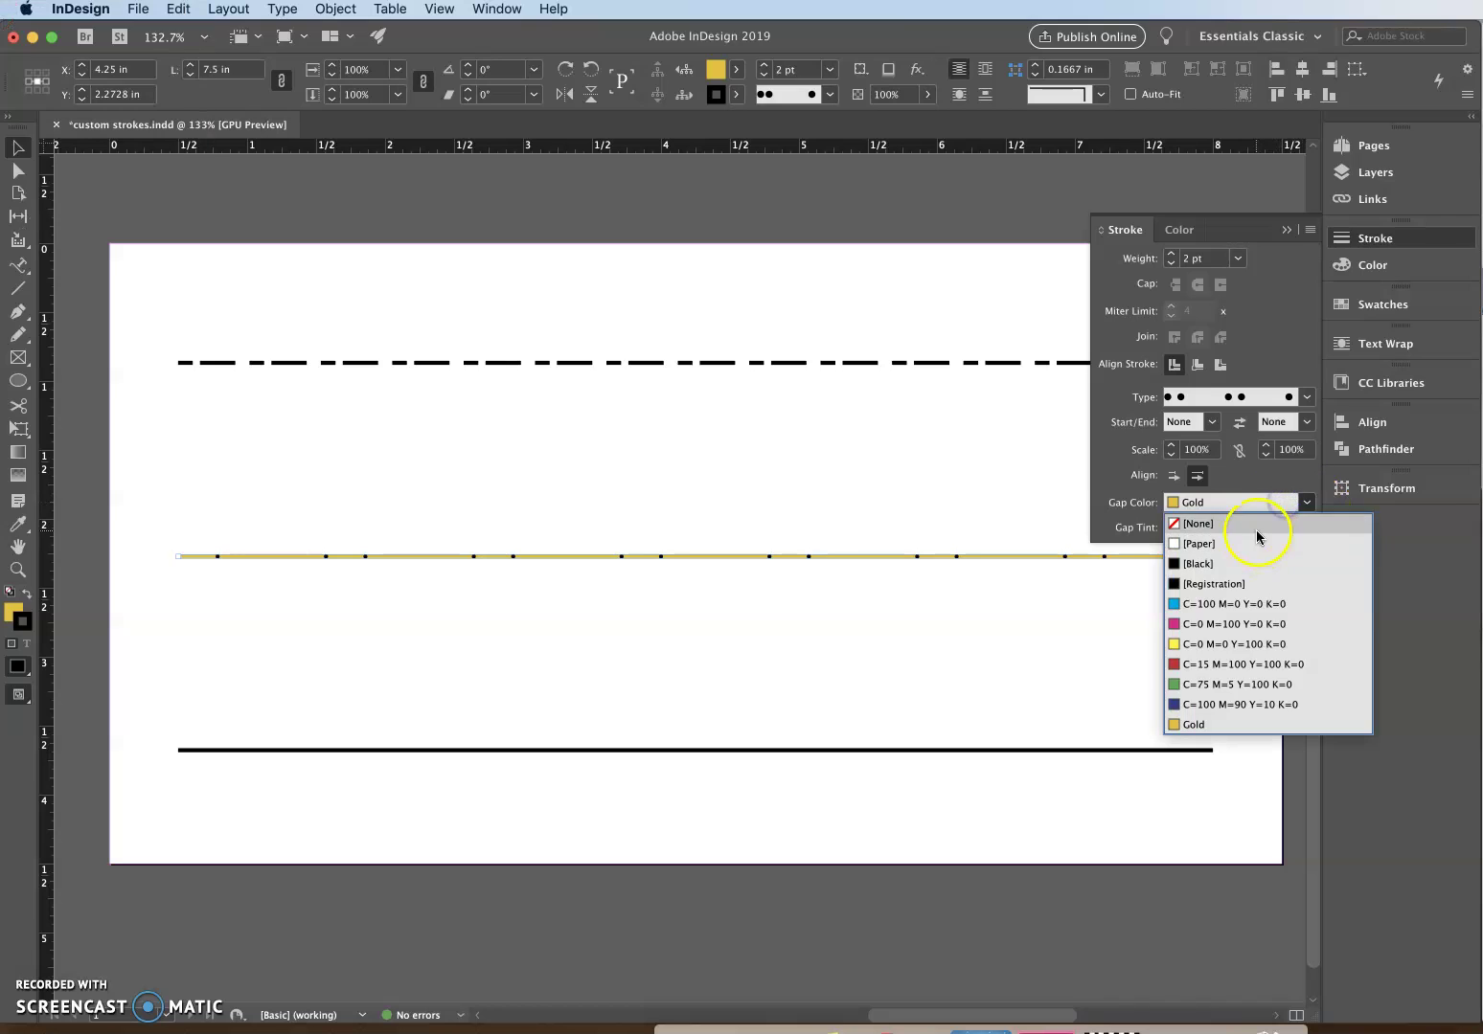
click(1256, 529)
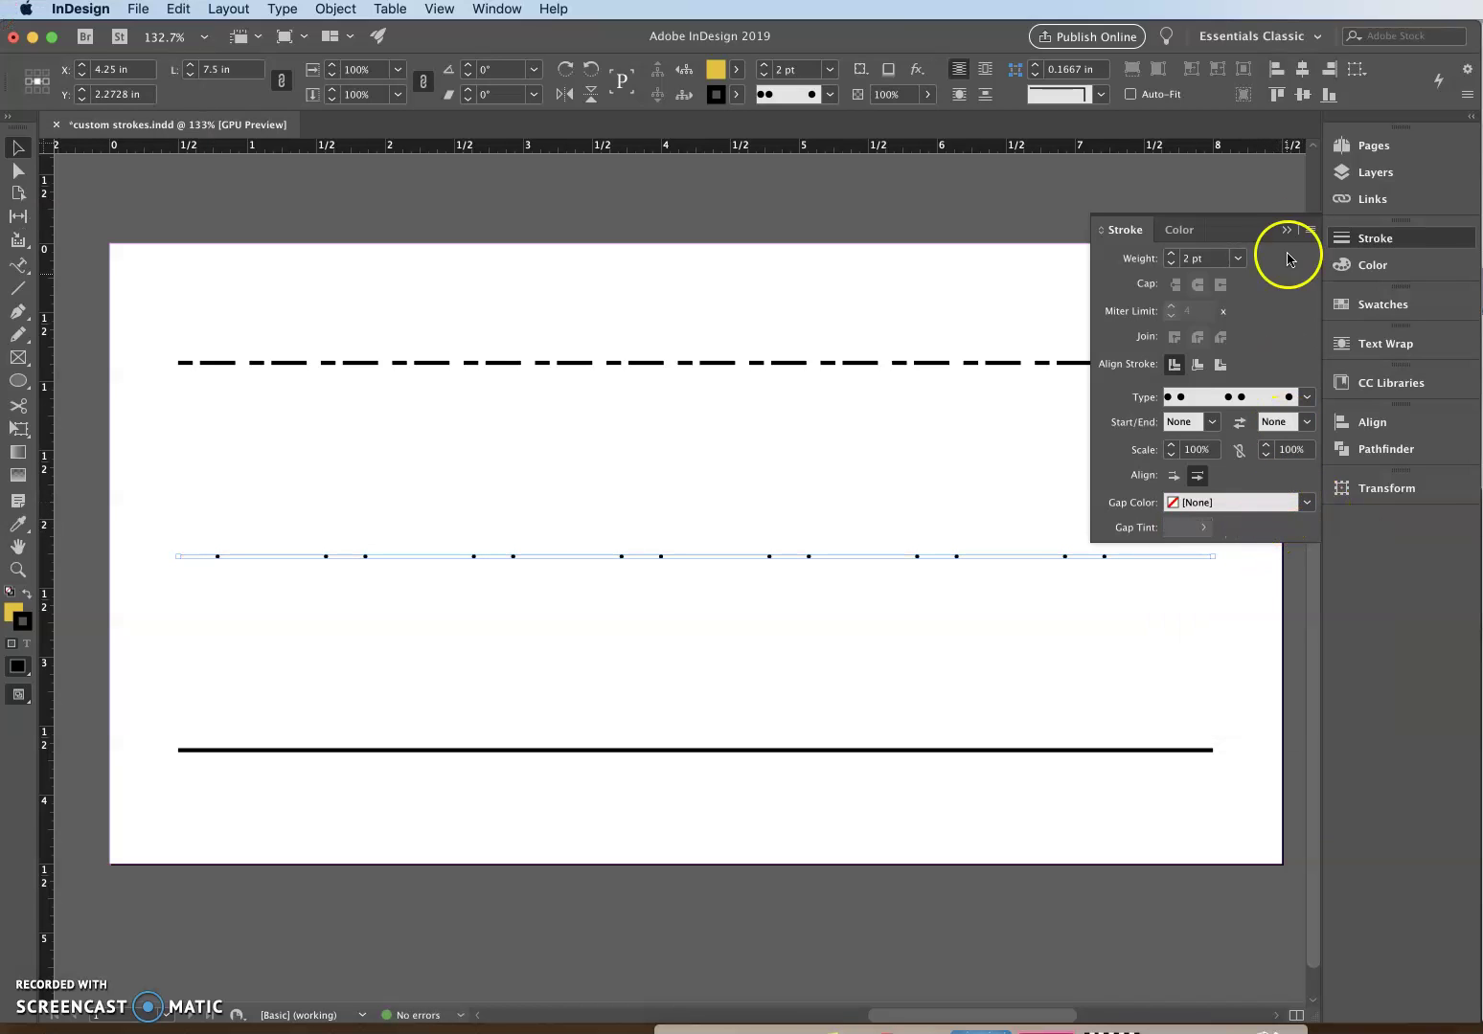
click(1310, 230)
click(1374, 274)
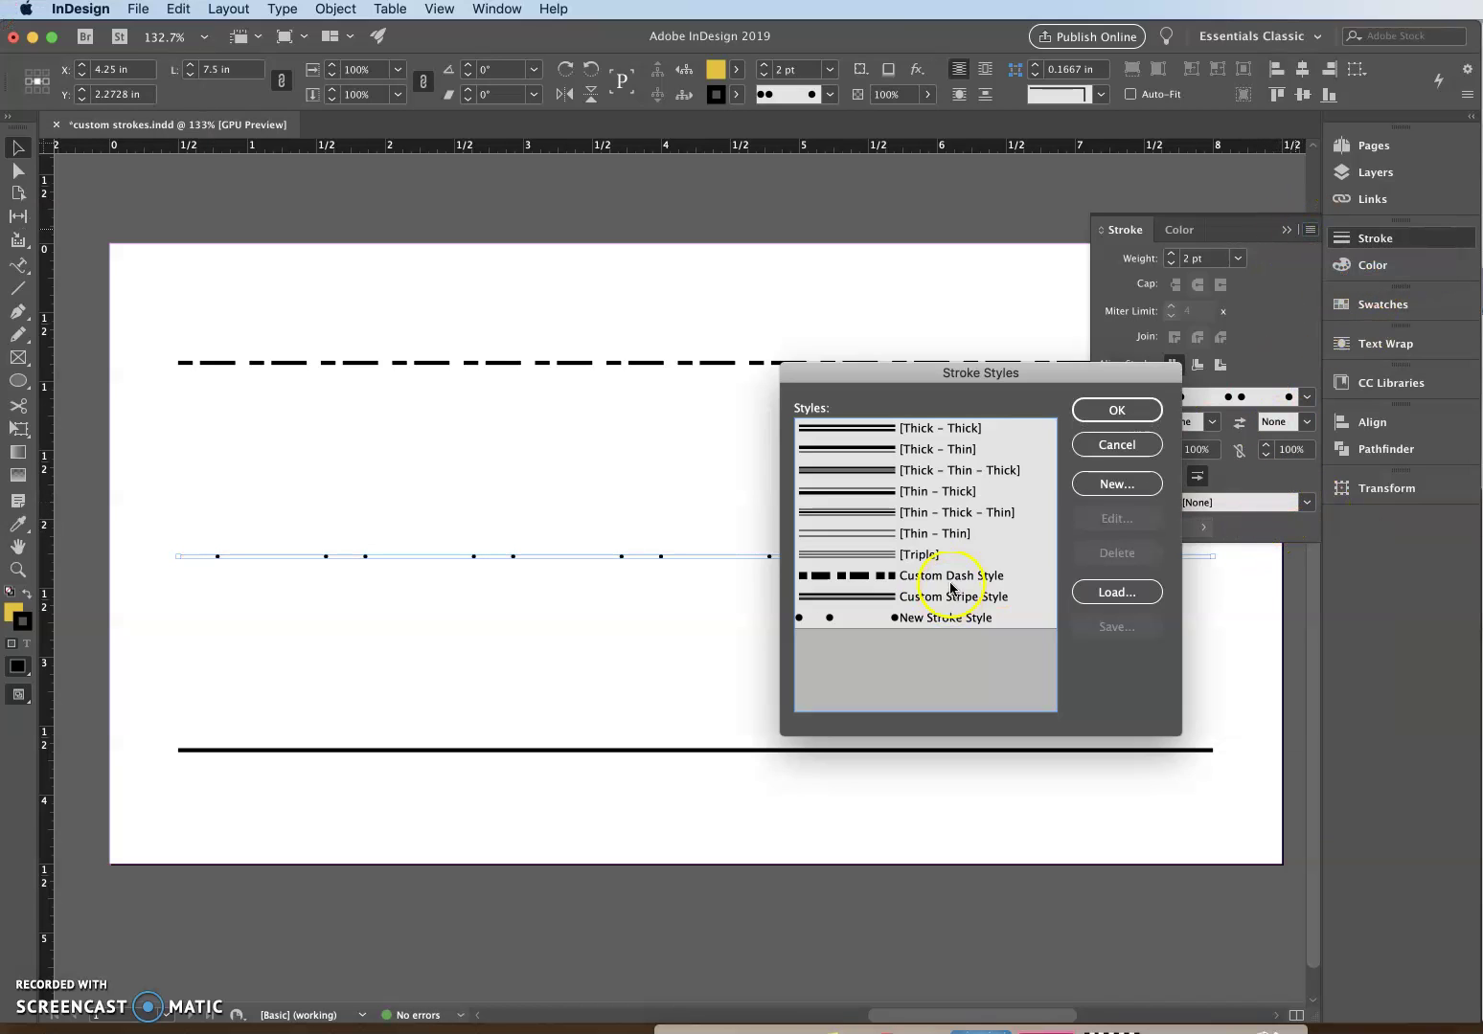
Rename the new dotted stroke style to 'Custom Dot Style' and confirm the Stroke Styles dialog
click(925, 617)
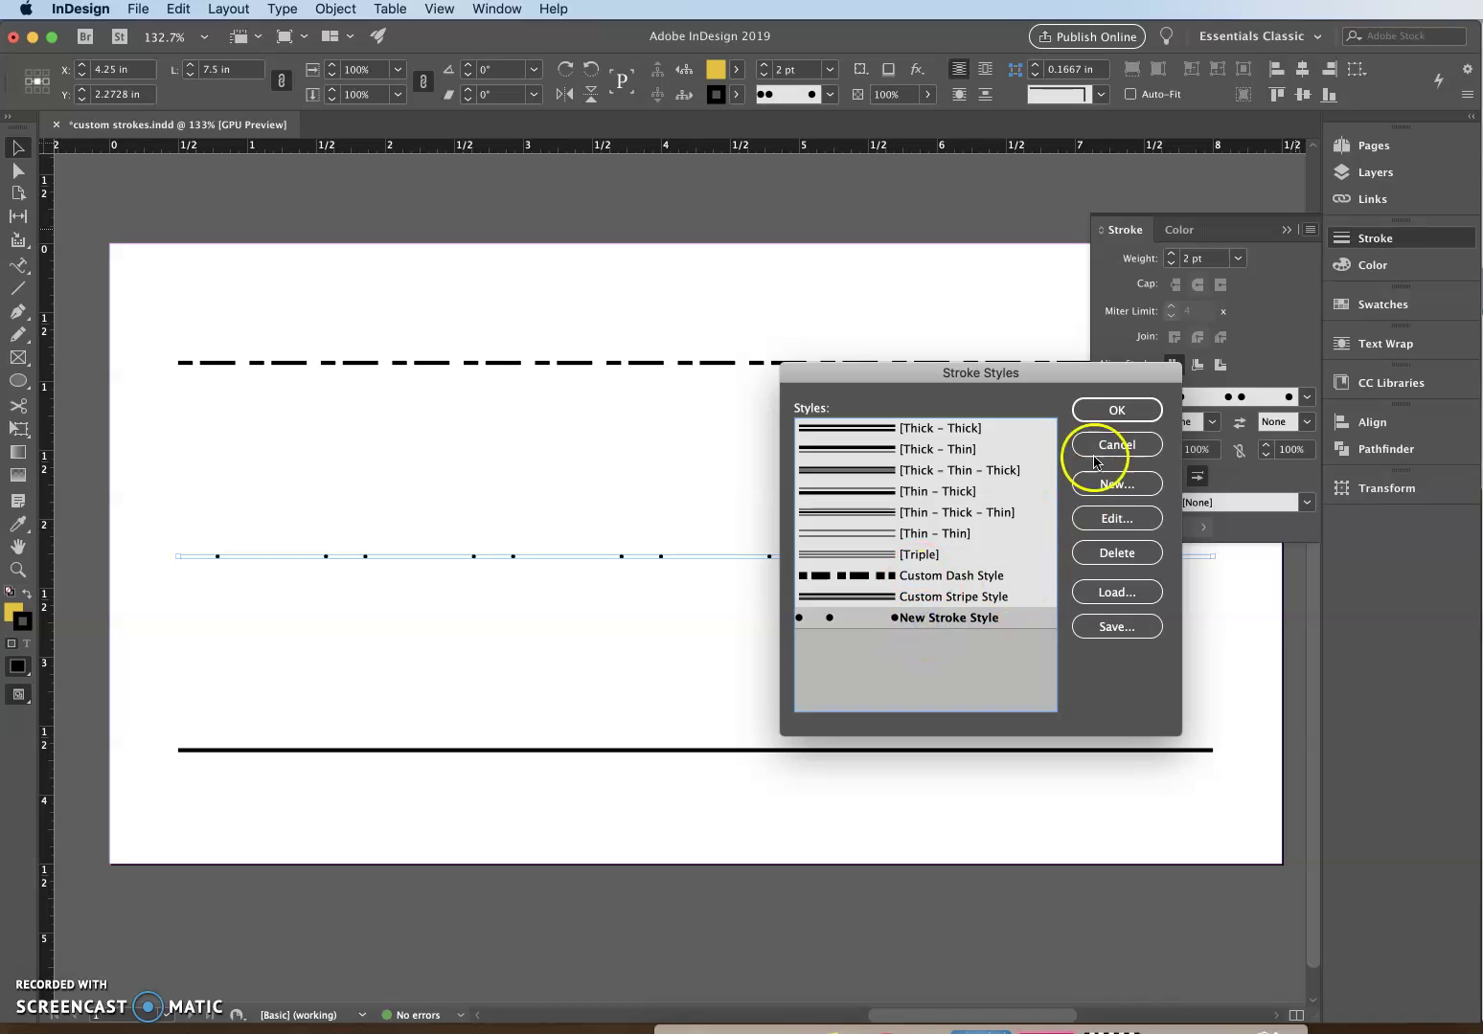
click(1117, 518)
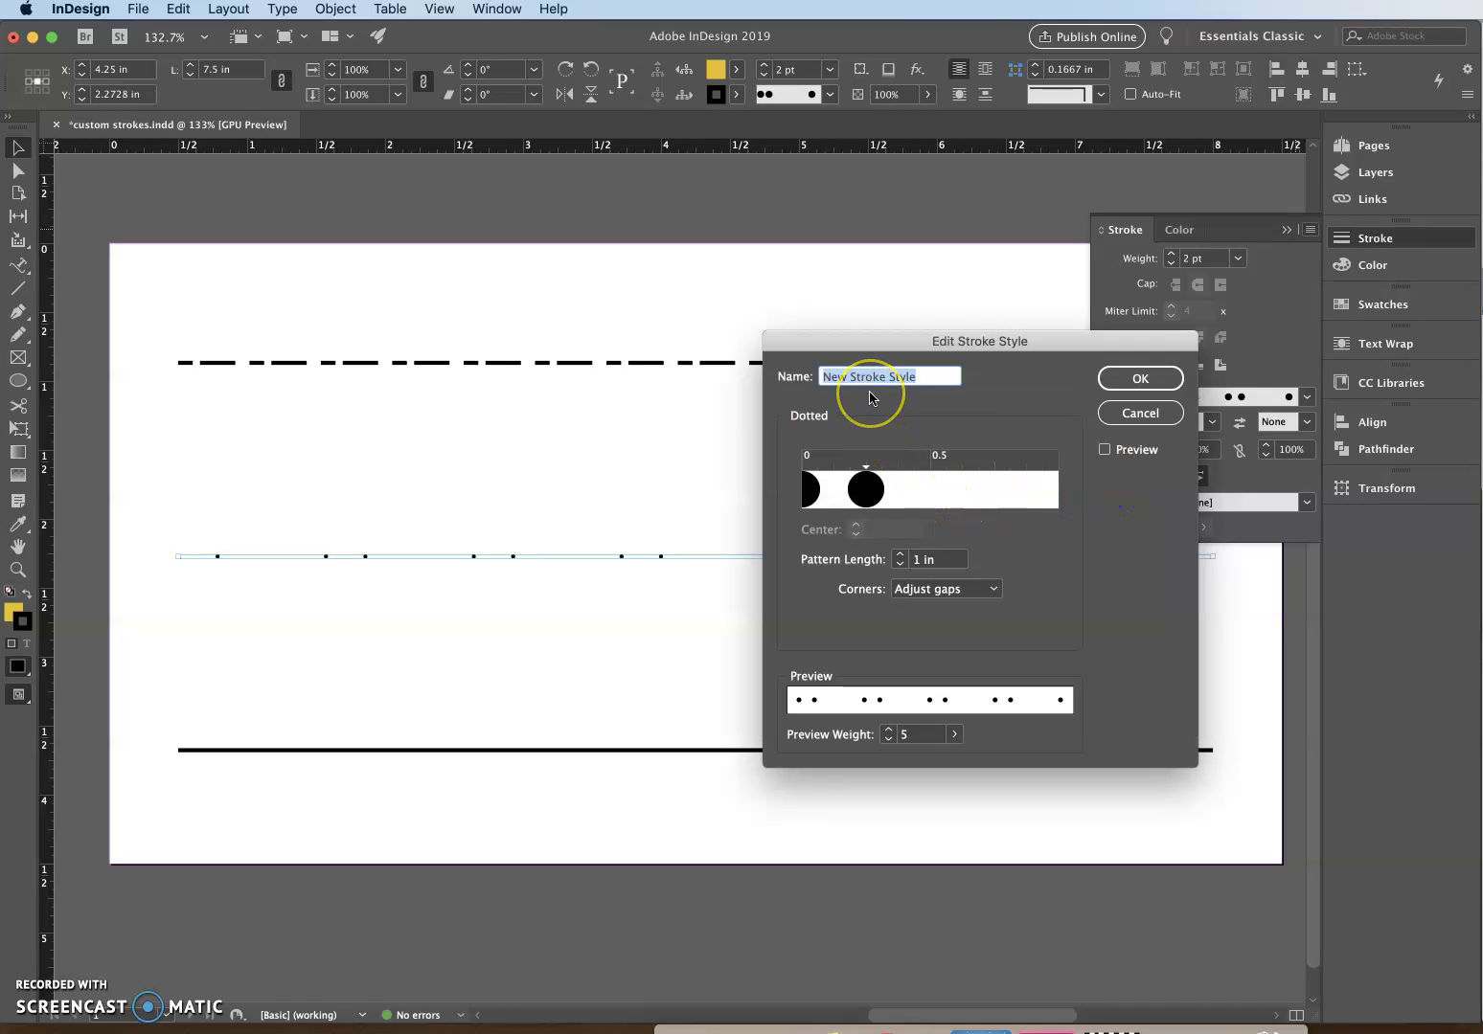
text(Custom Dot)
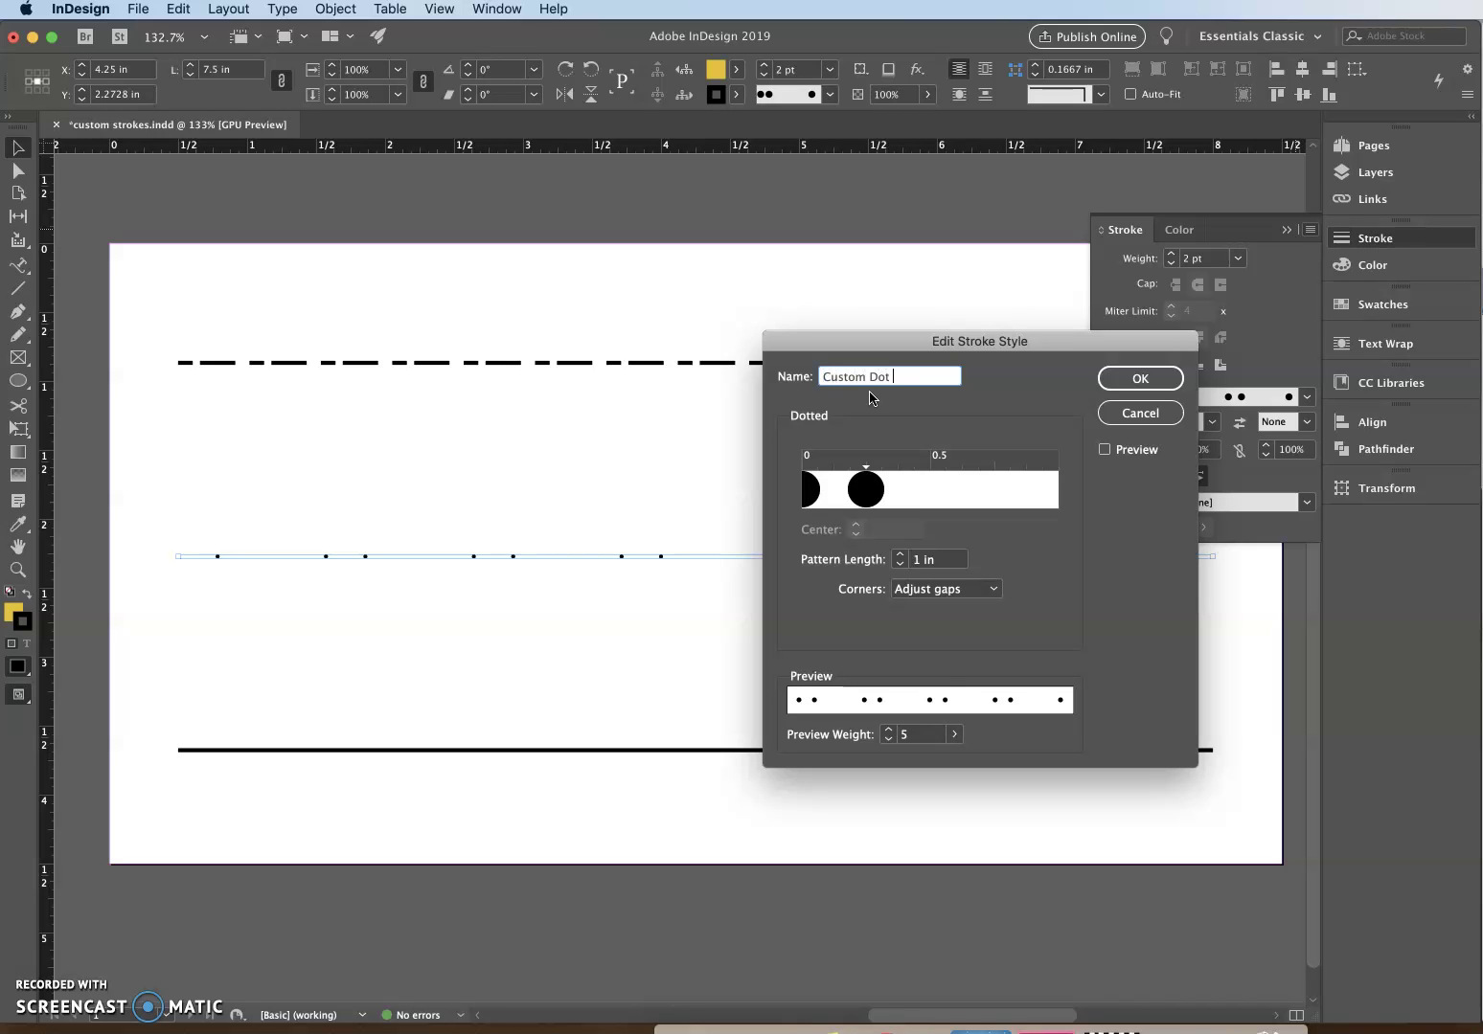
text( Style)
key(Return)
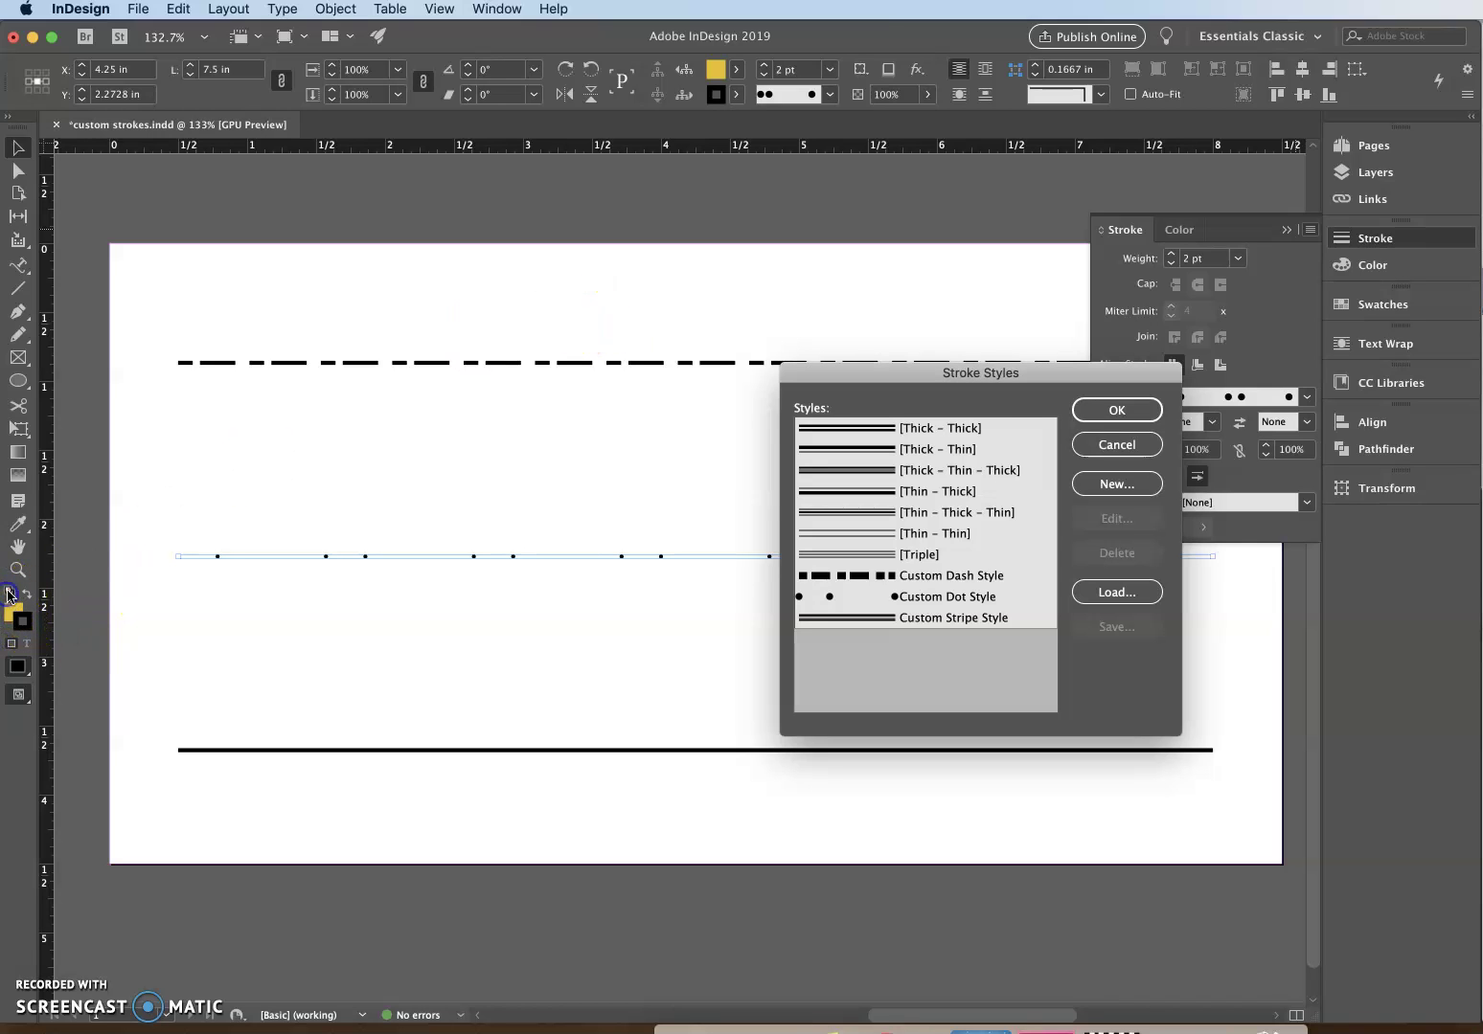
click(1130, 412)
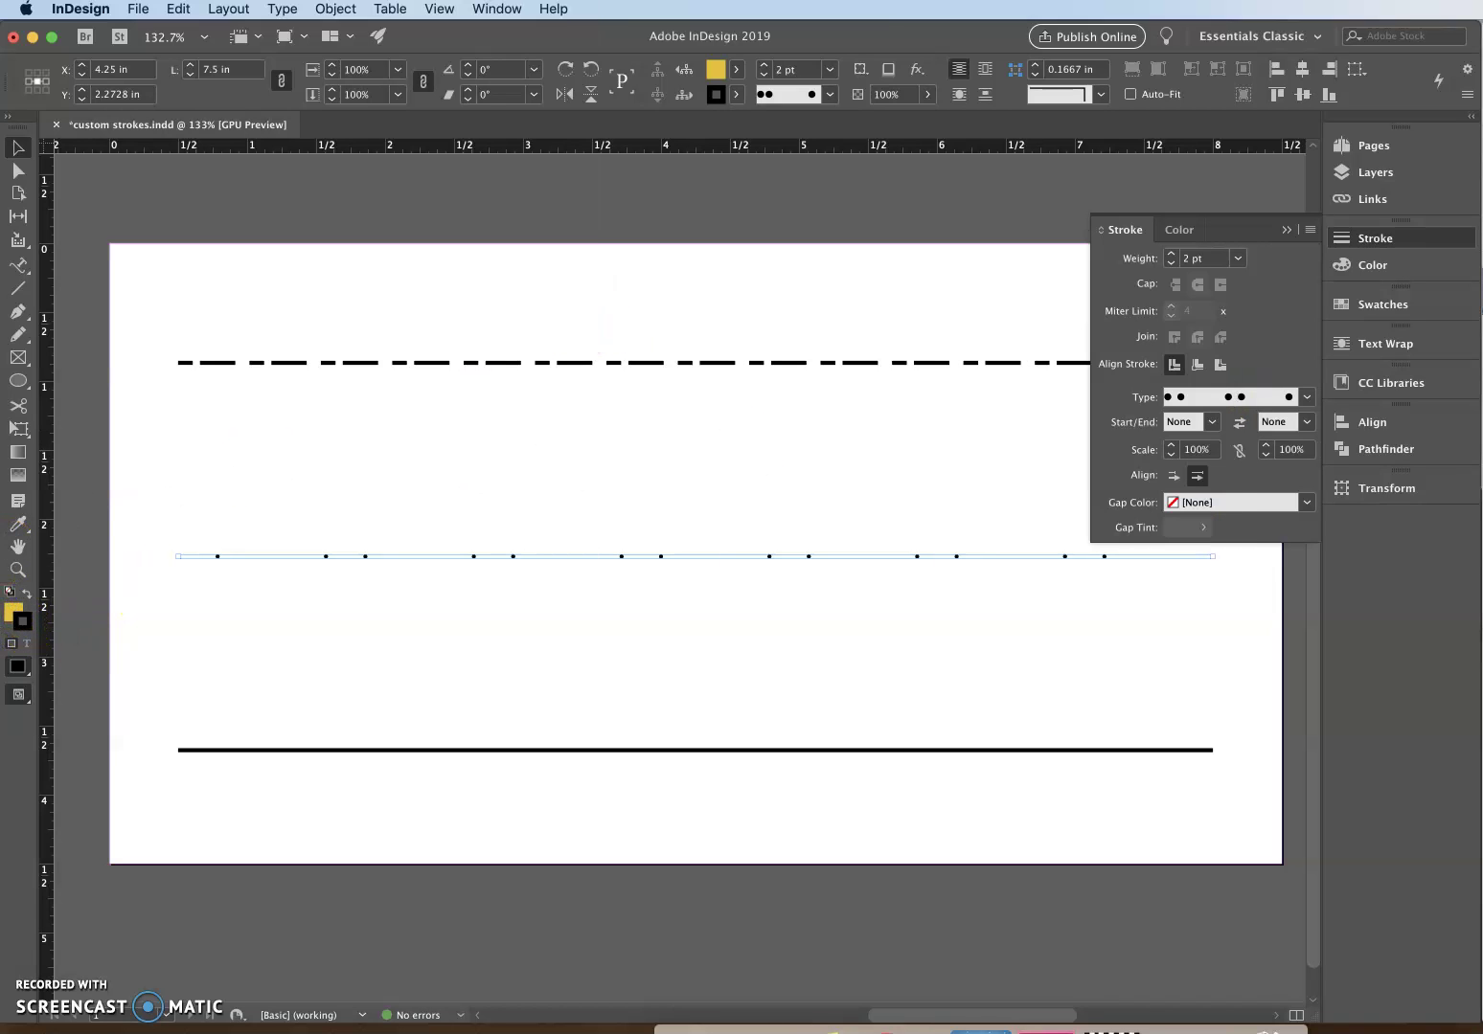
Set the fill to None and give the middle line the Custom Stripe Style stroke type
click(8, 593)
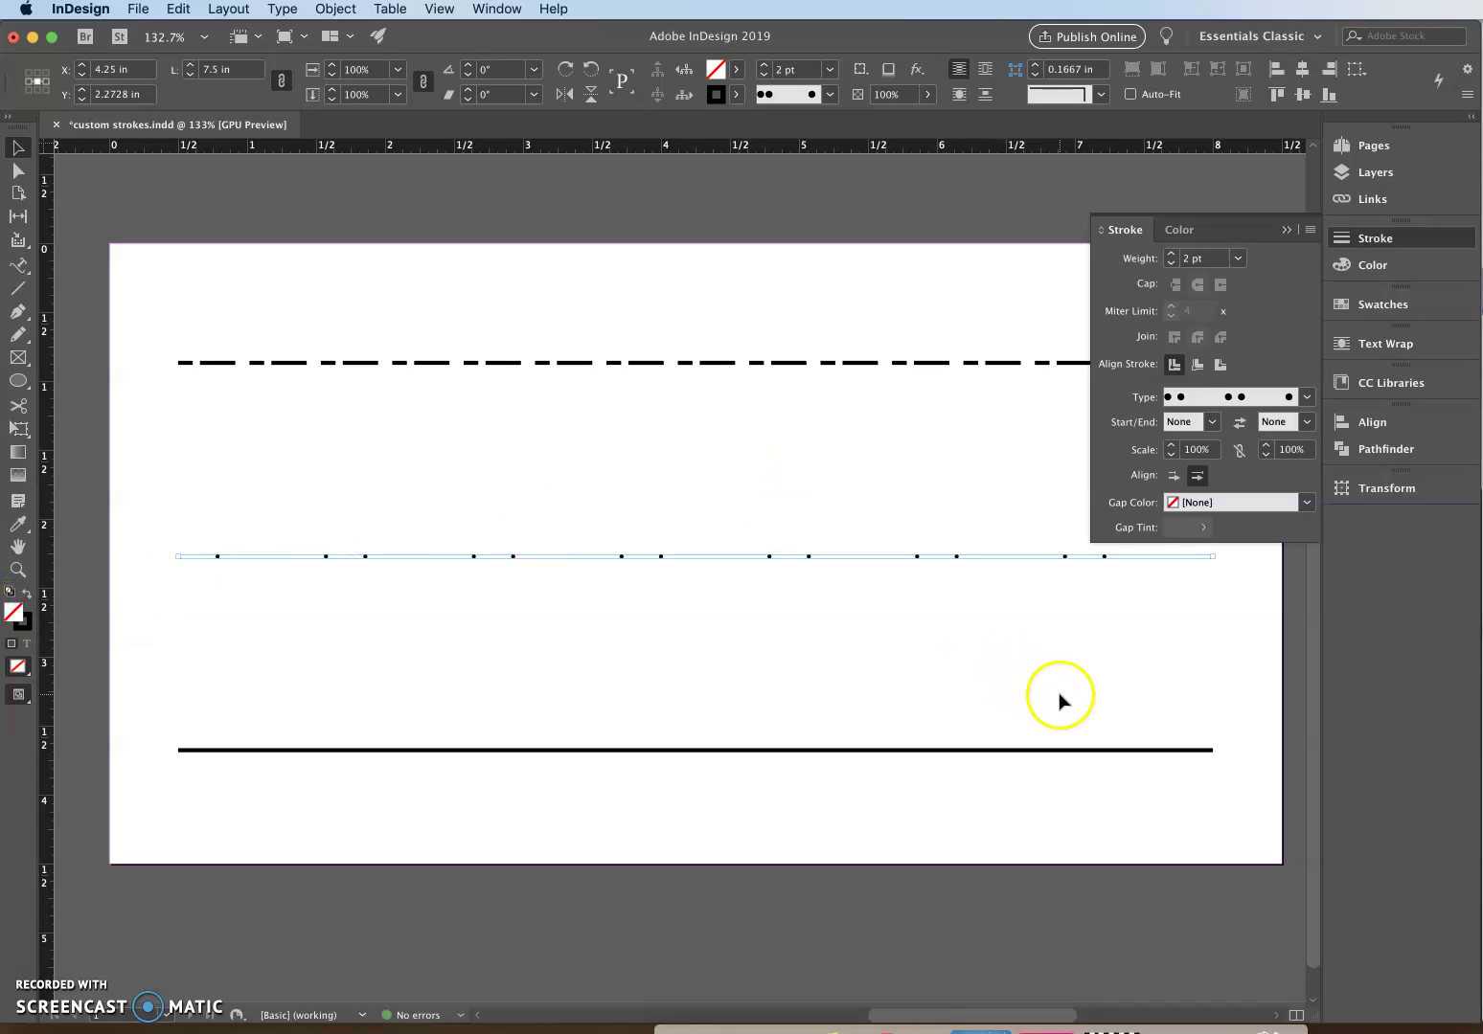
click(980, 751)
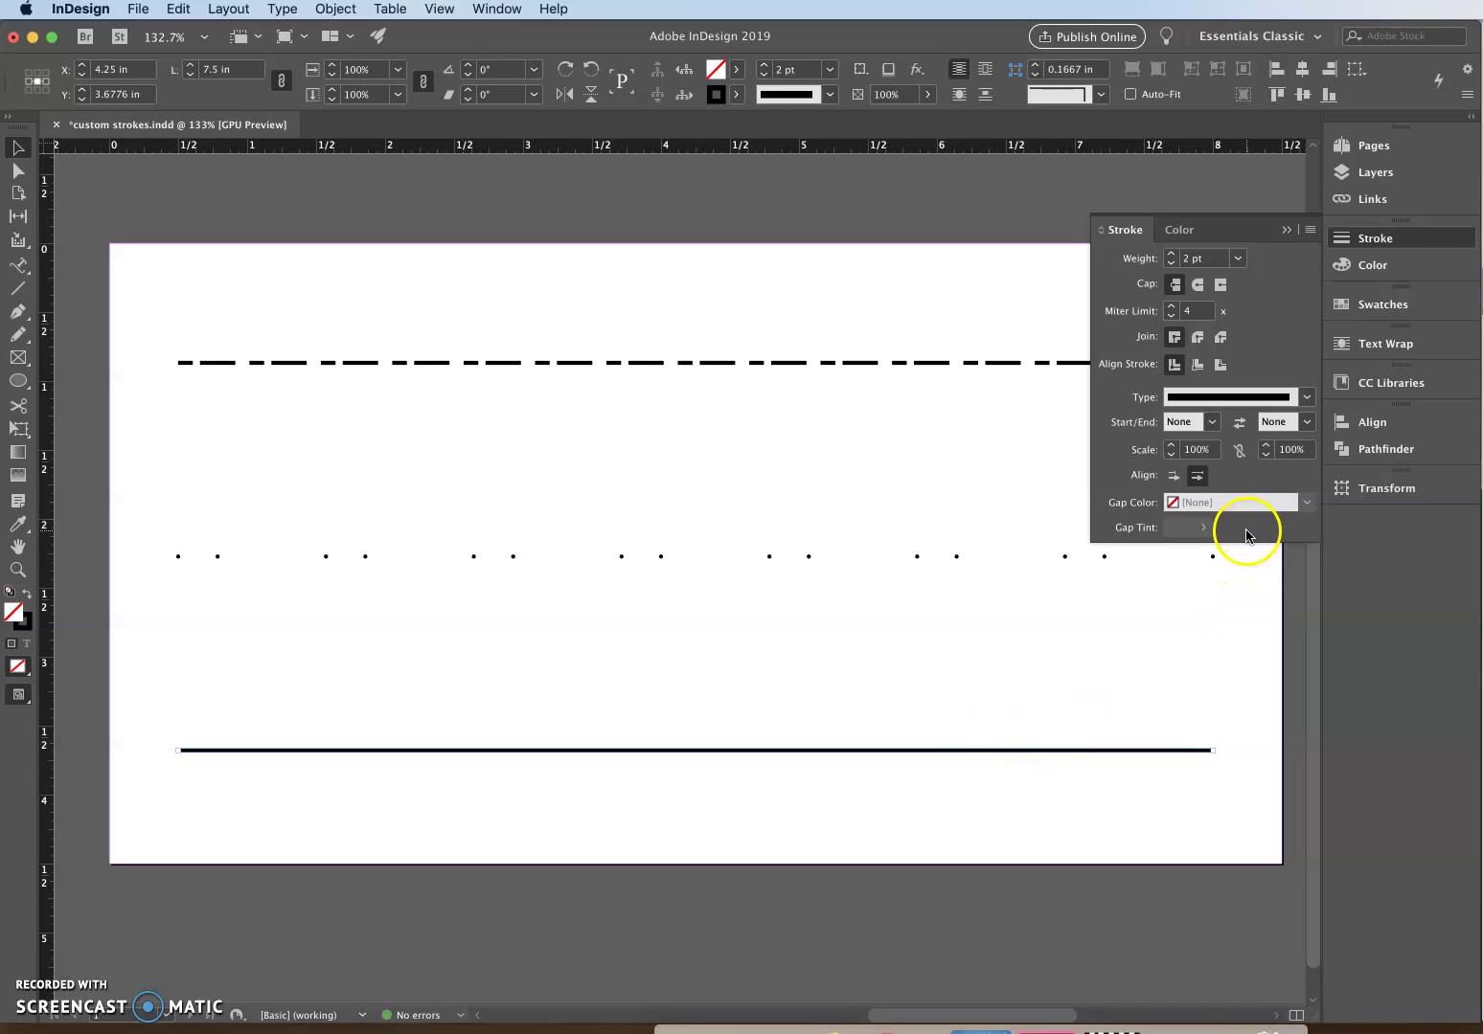
click(834, 557)
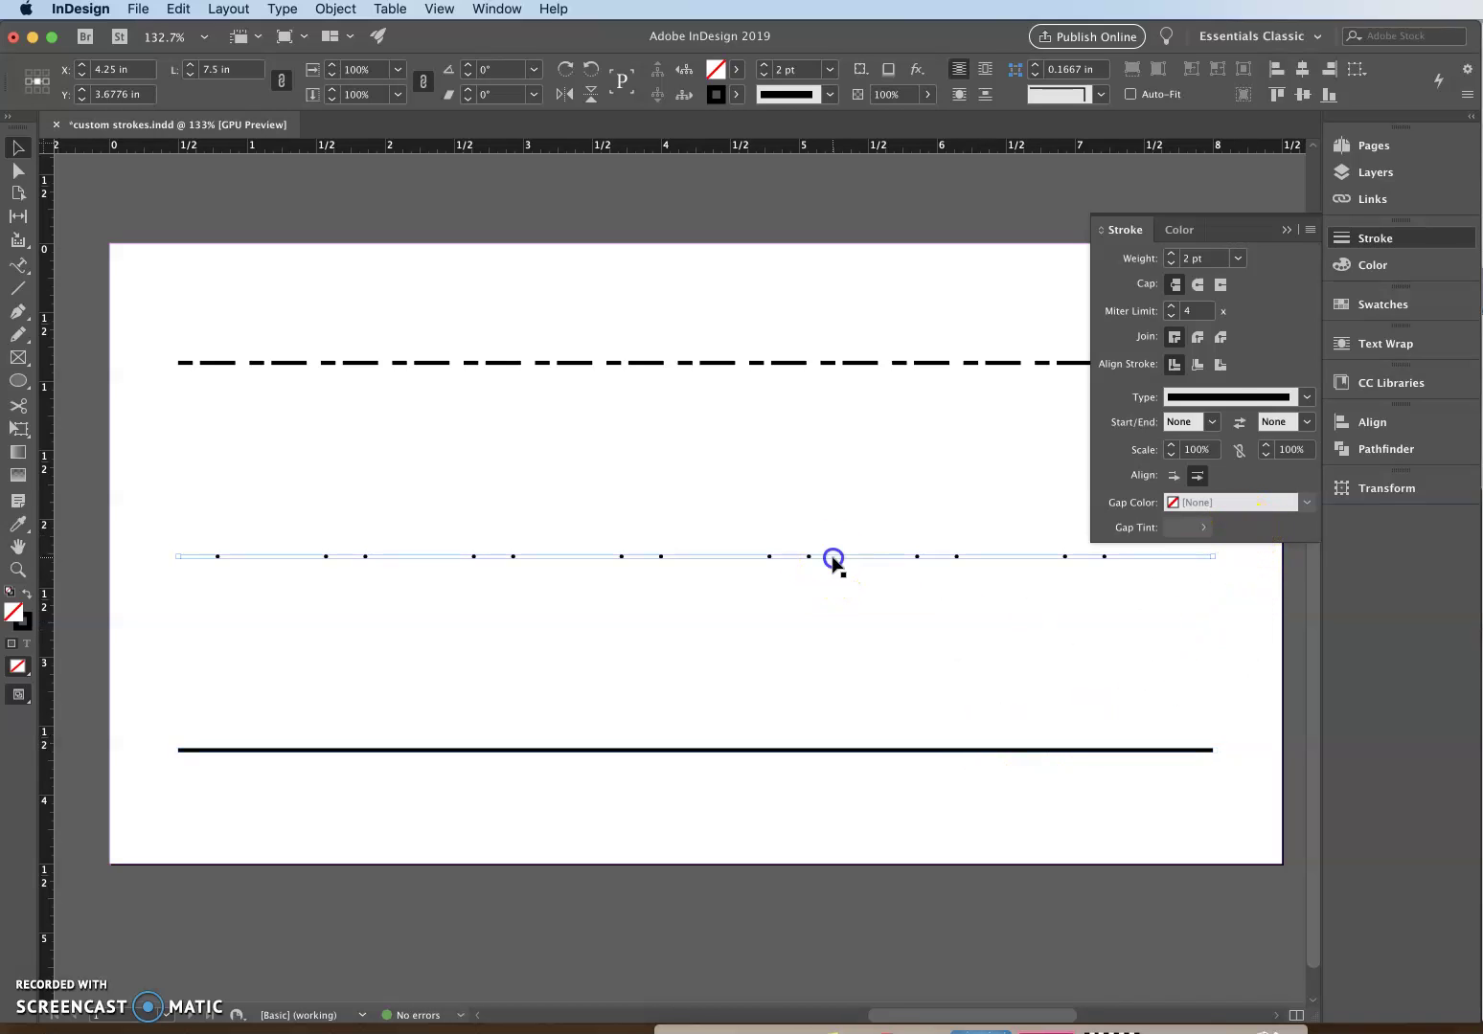
click(1273, 397)
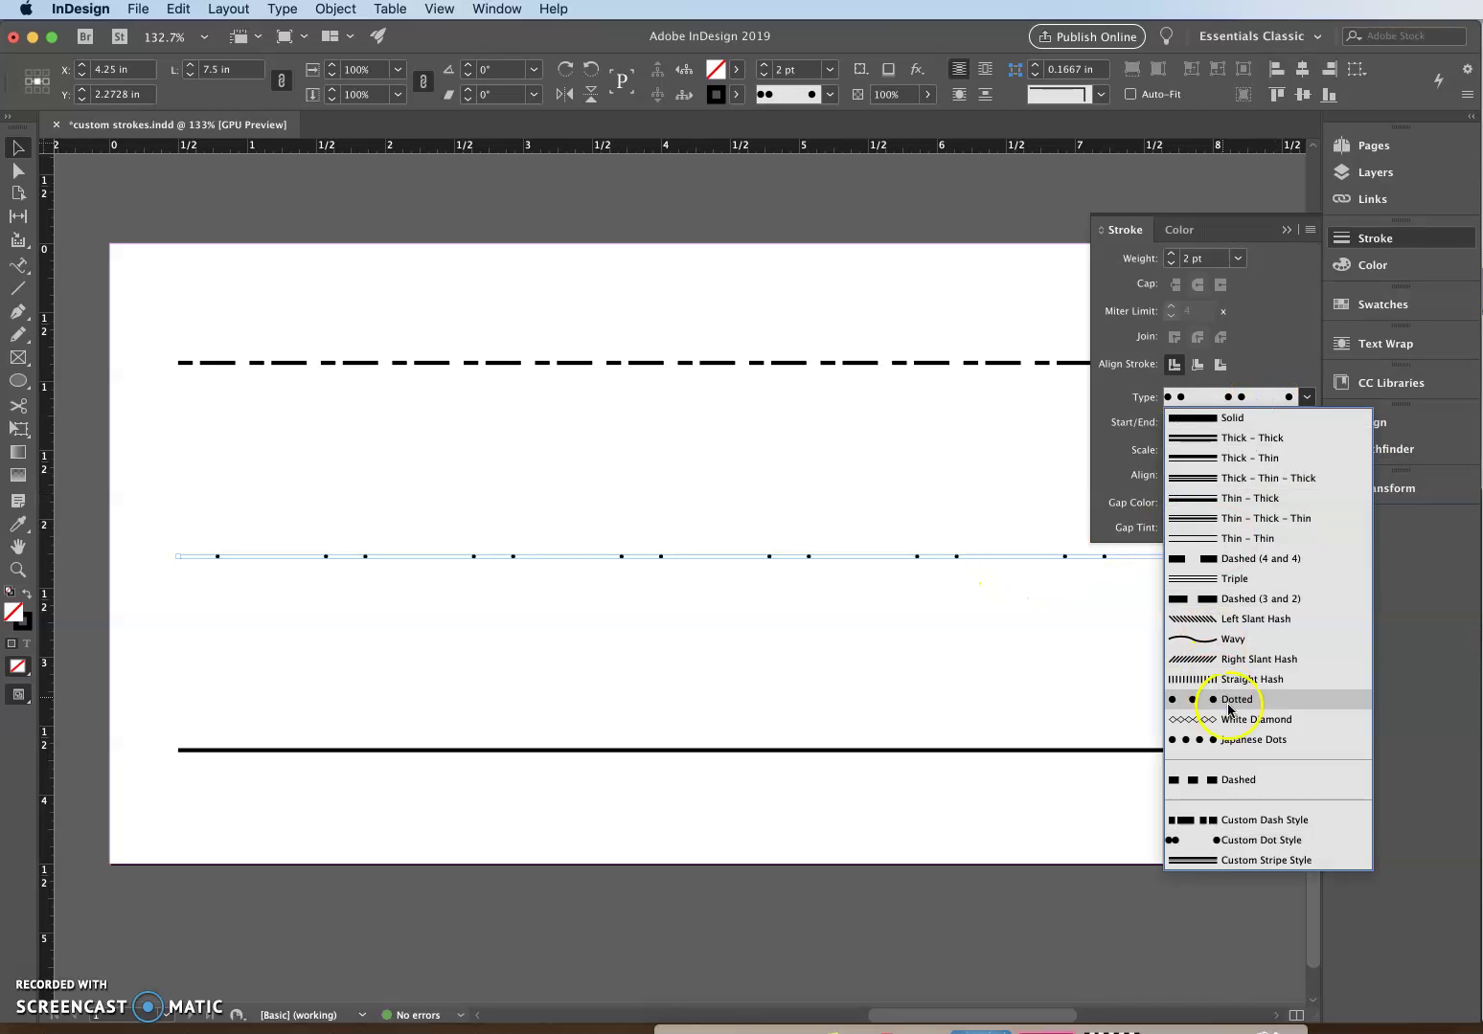
click(1263, 861)
Apply the Custom Dot Style stroke type to the bottom line
click(938, 752)
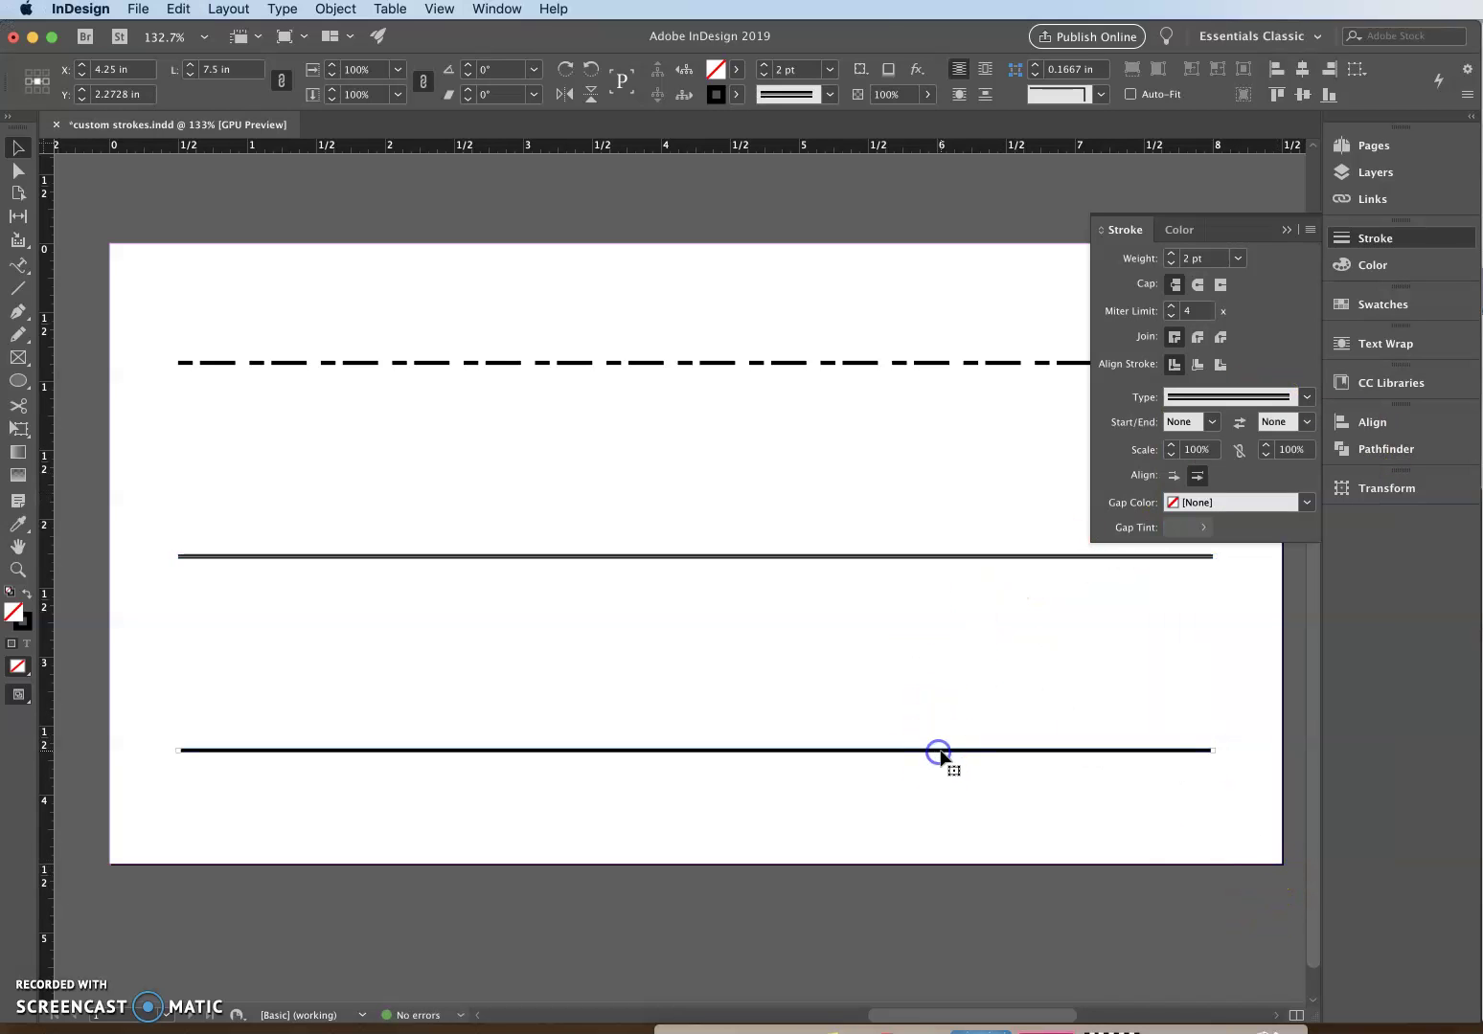
click(1274, 397)
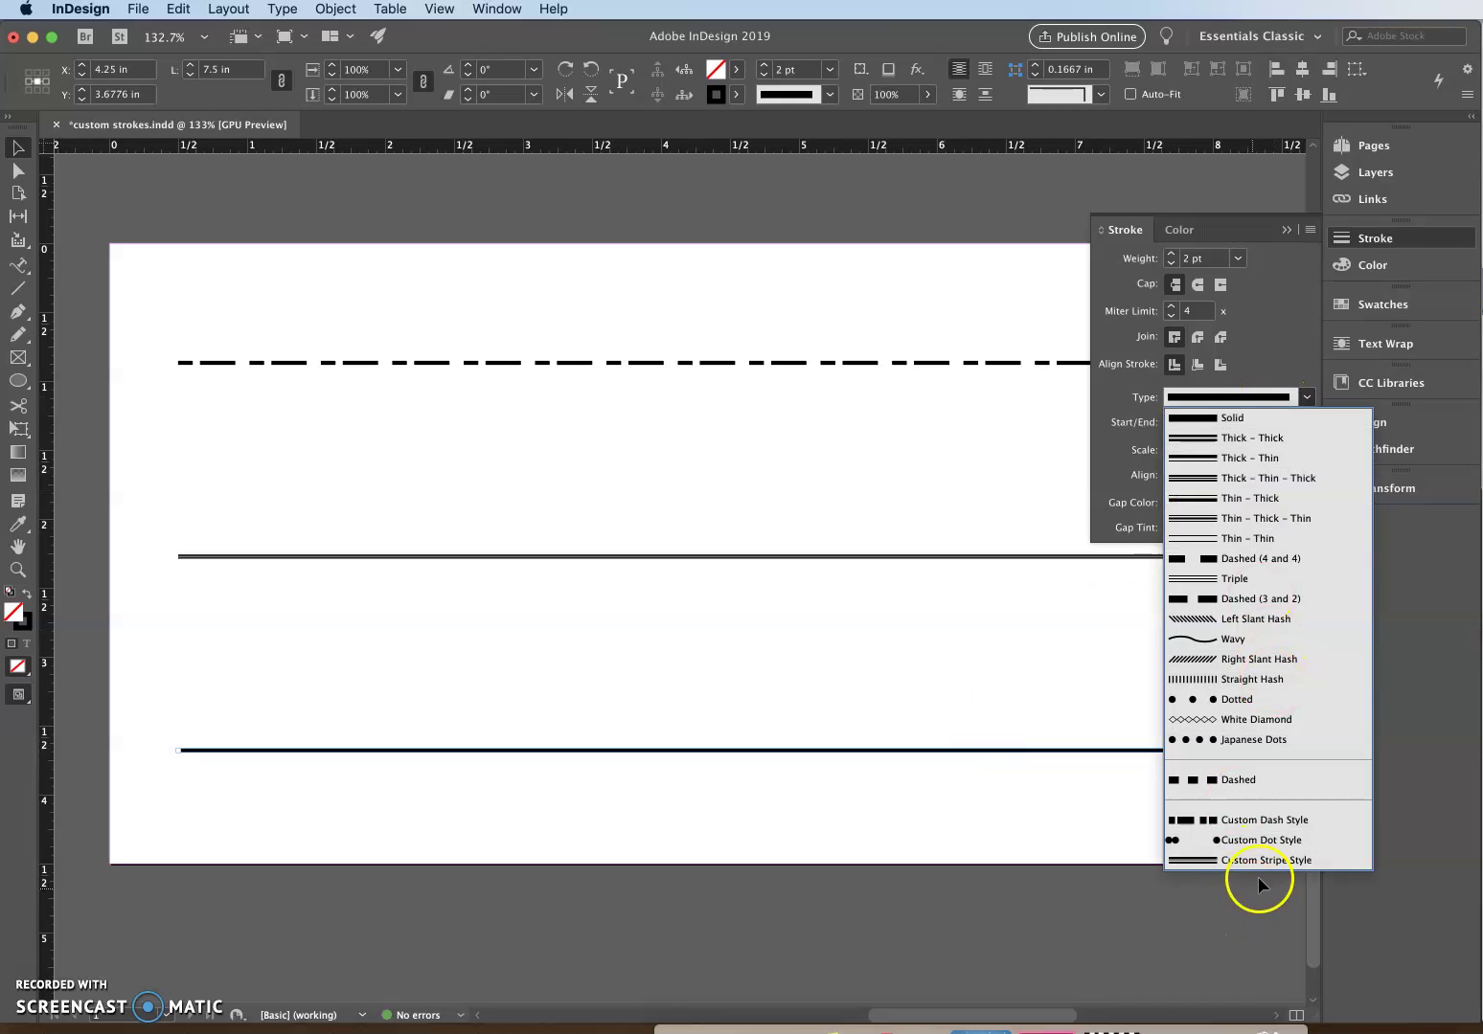
click(1272, 841)
click(1146, 751)
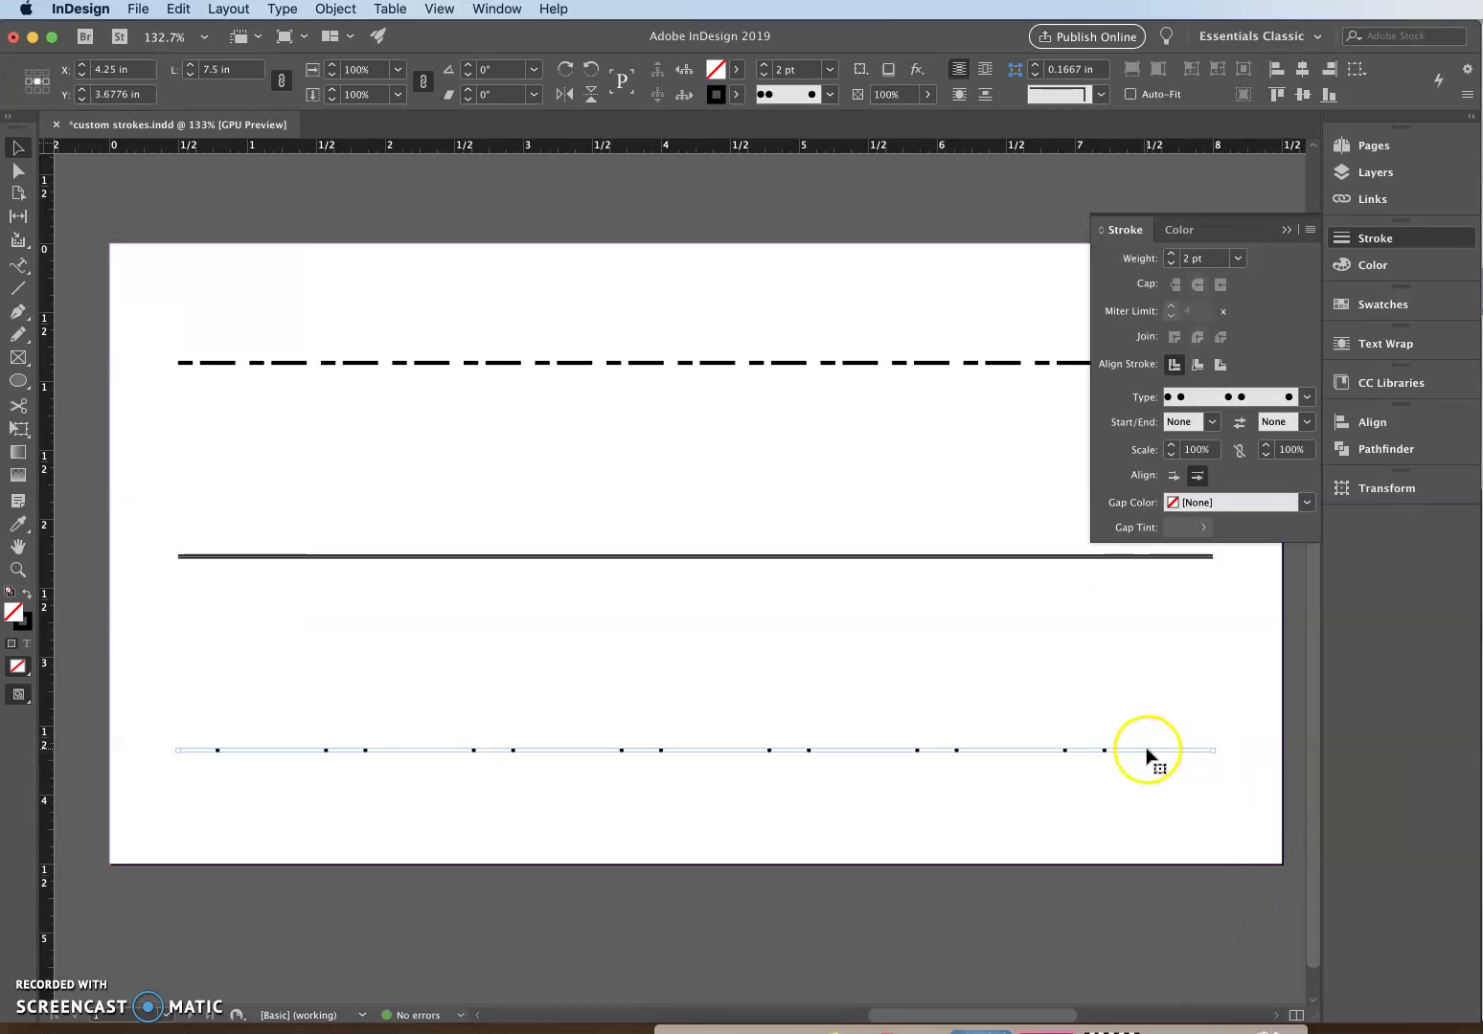
Set the stroke weight of all three lines to 12 pt
click(1092, 814)
mouse_move(850, 814)
mouse_down()
mouse_move(850, 645)
mouse_move(801, 307)
mouse_up()
click(1181, 255)
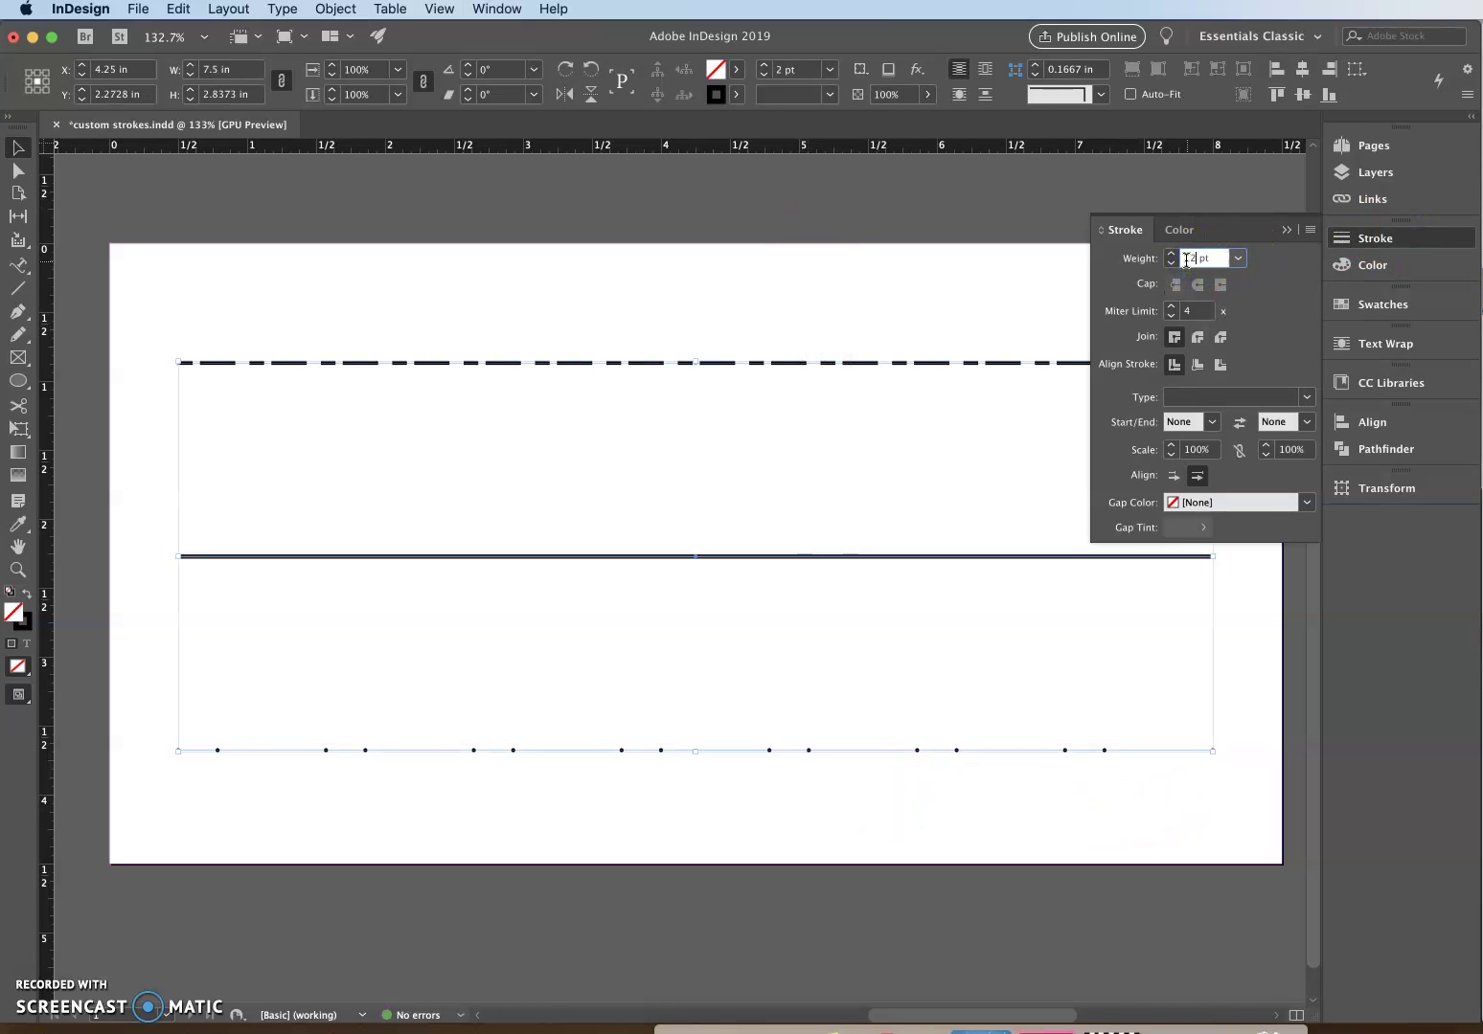
text(1)
key(Return)
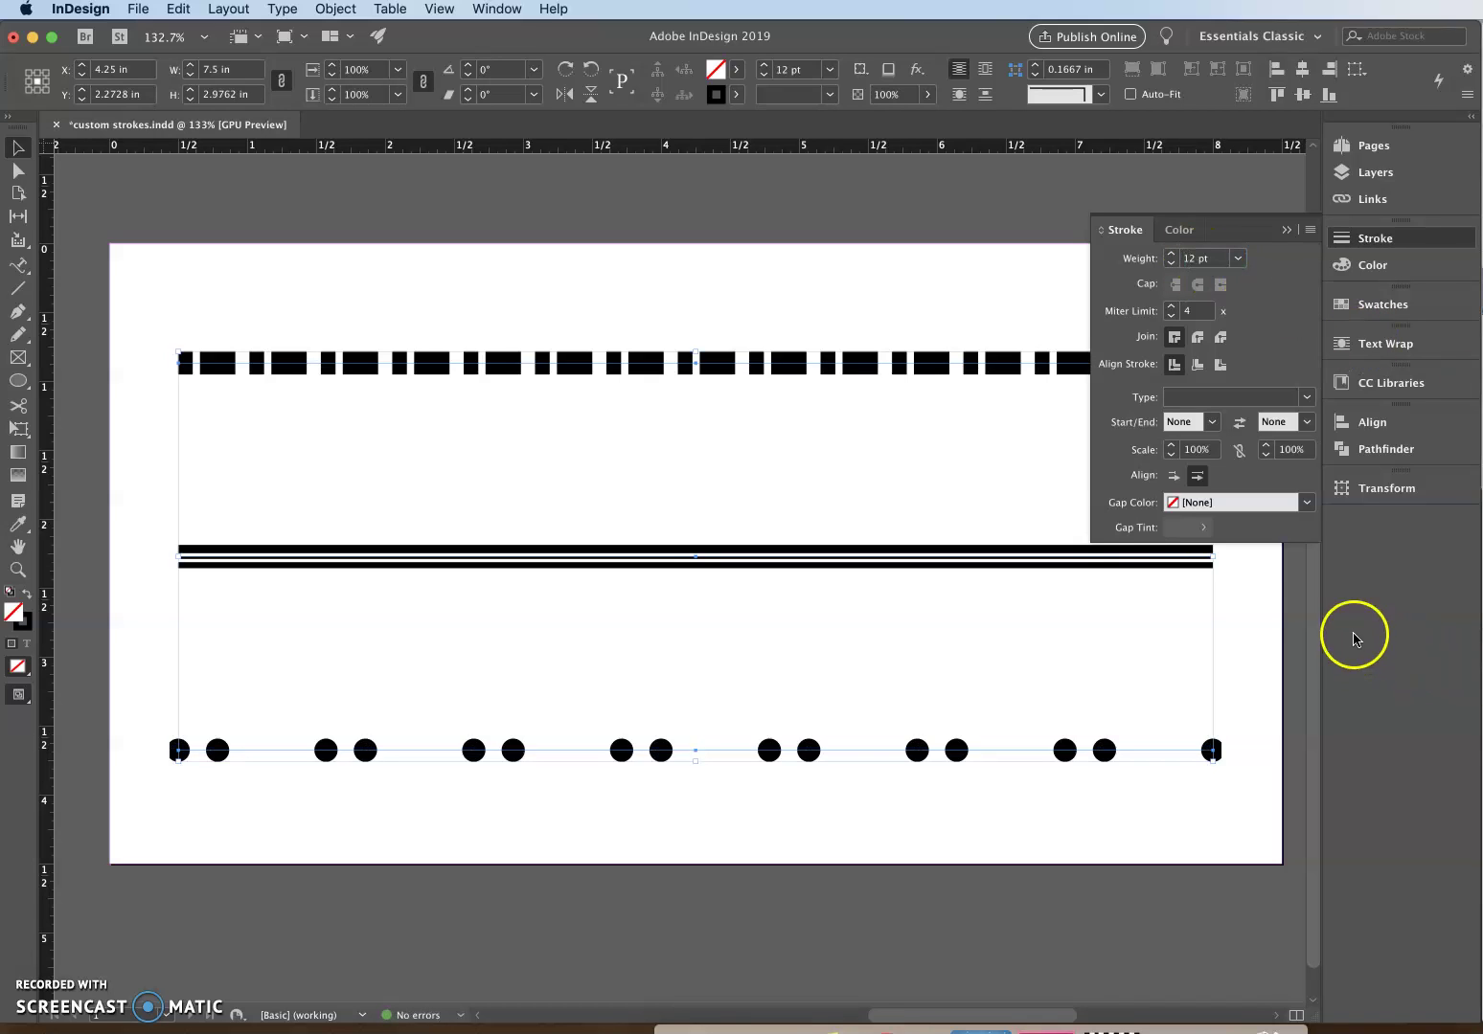
Set the middle striped line's gap colour to Gold and collapse the Stroke panel
click(1226, 598)
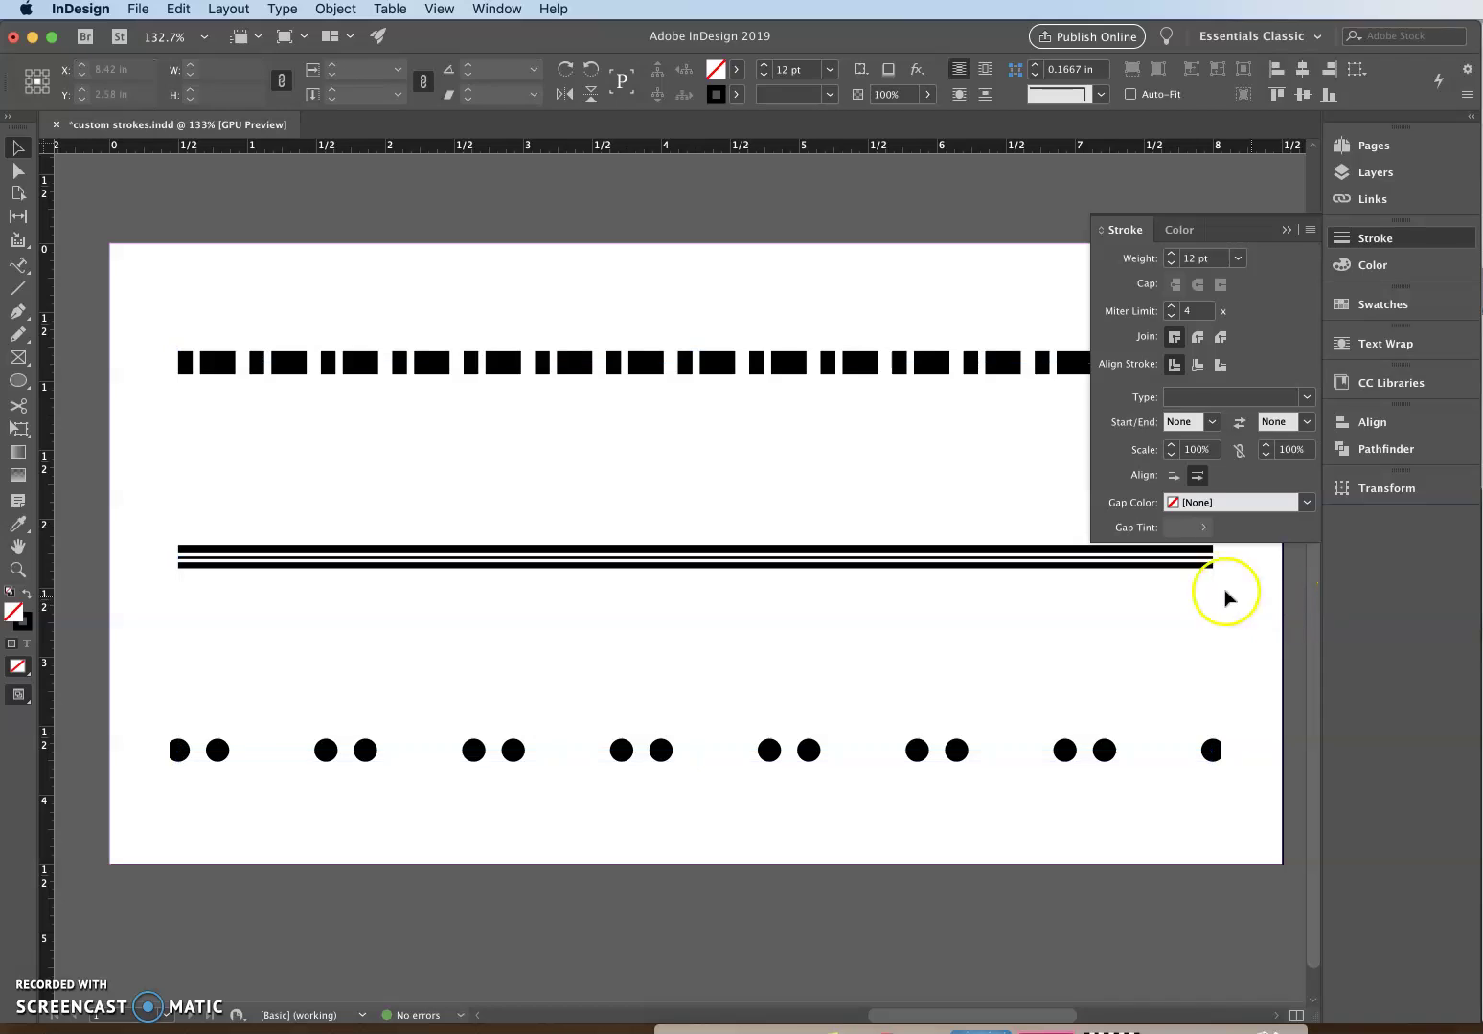
click(1148, 561)
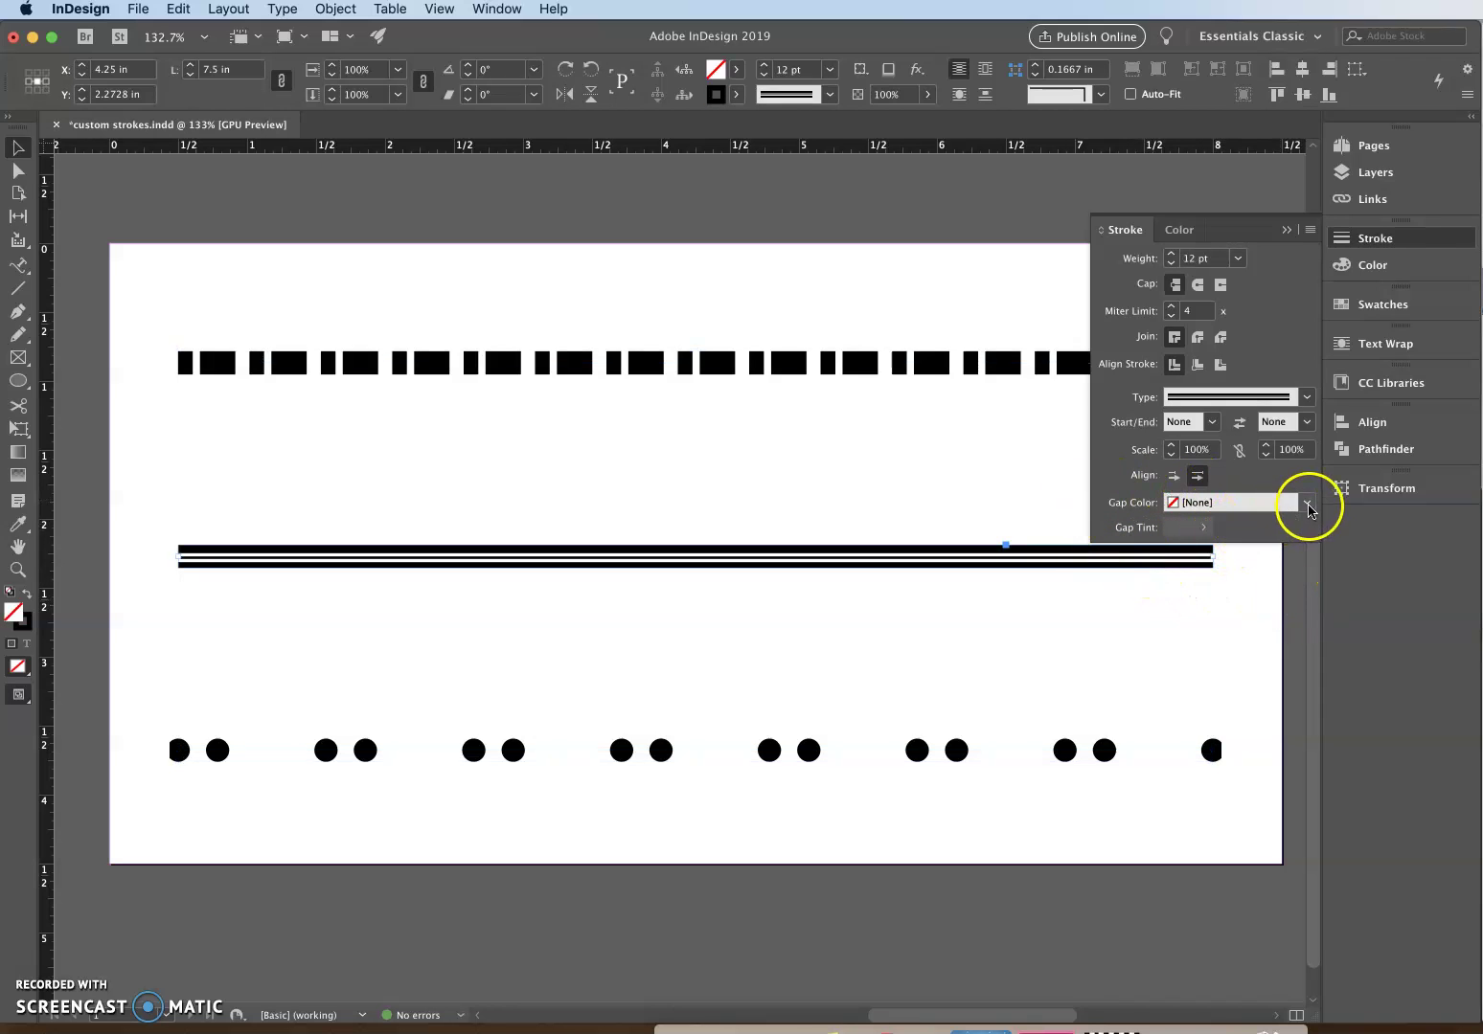
click(1305, 504)
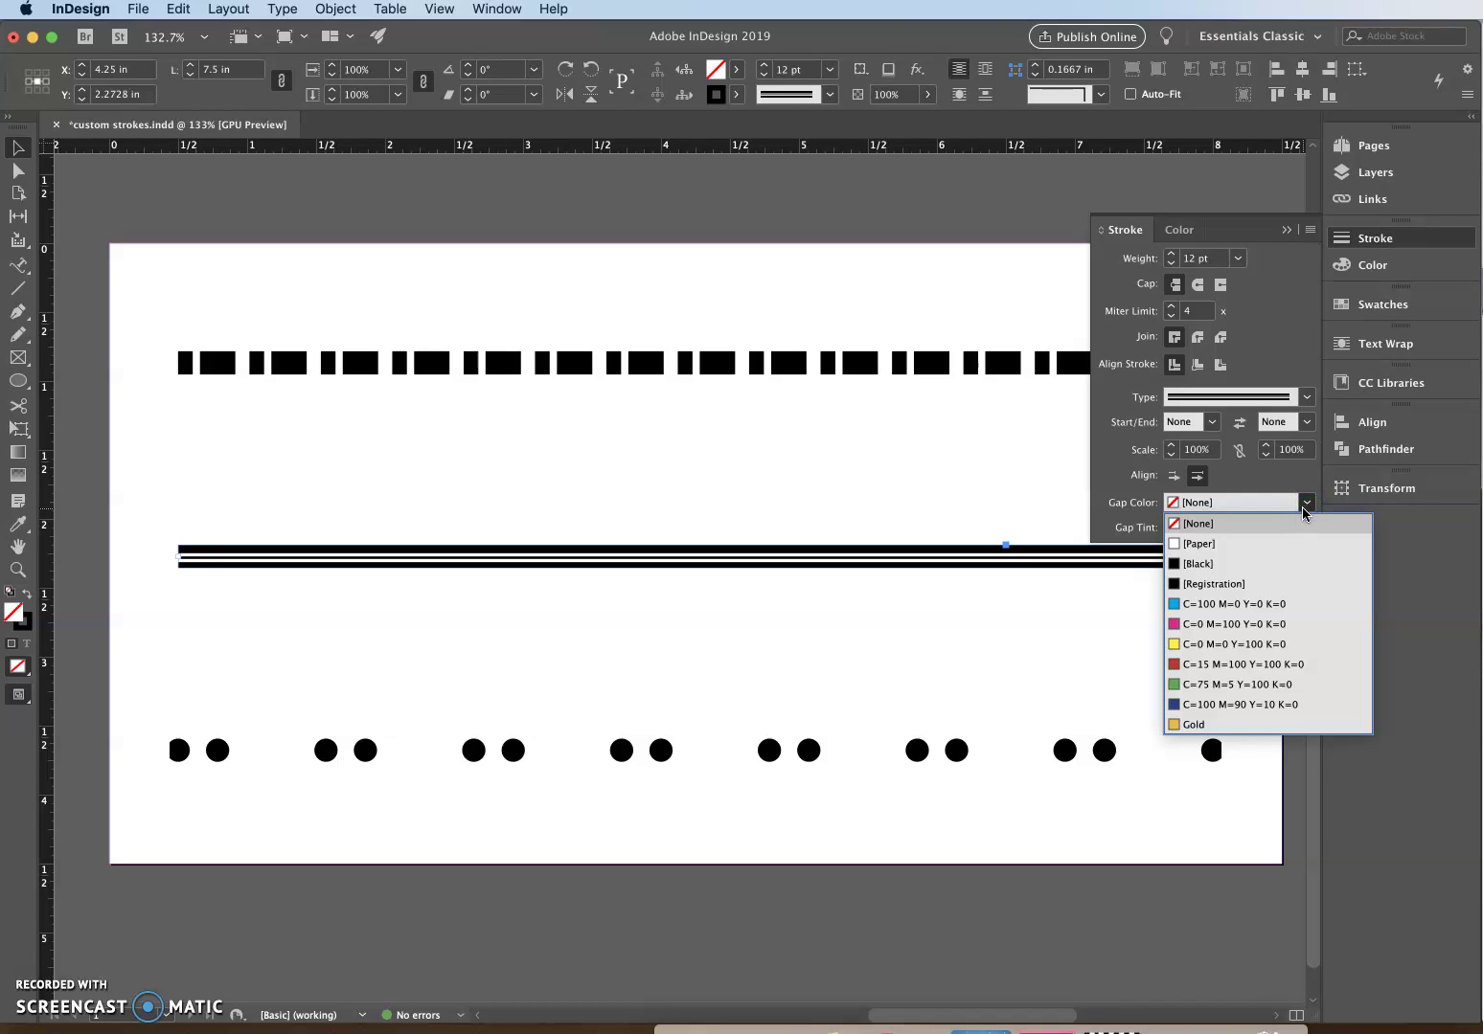
click(1222, 725)
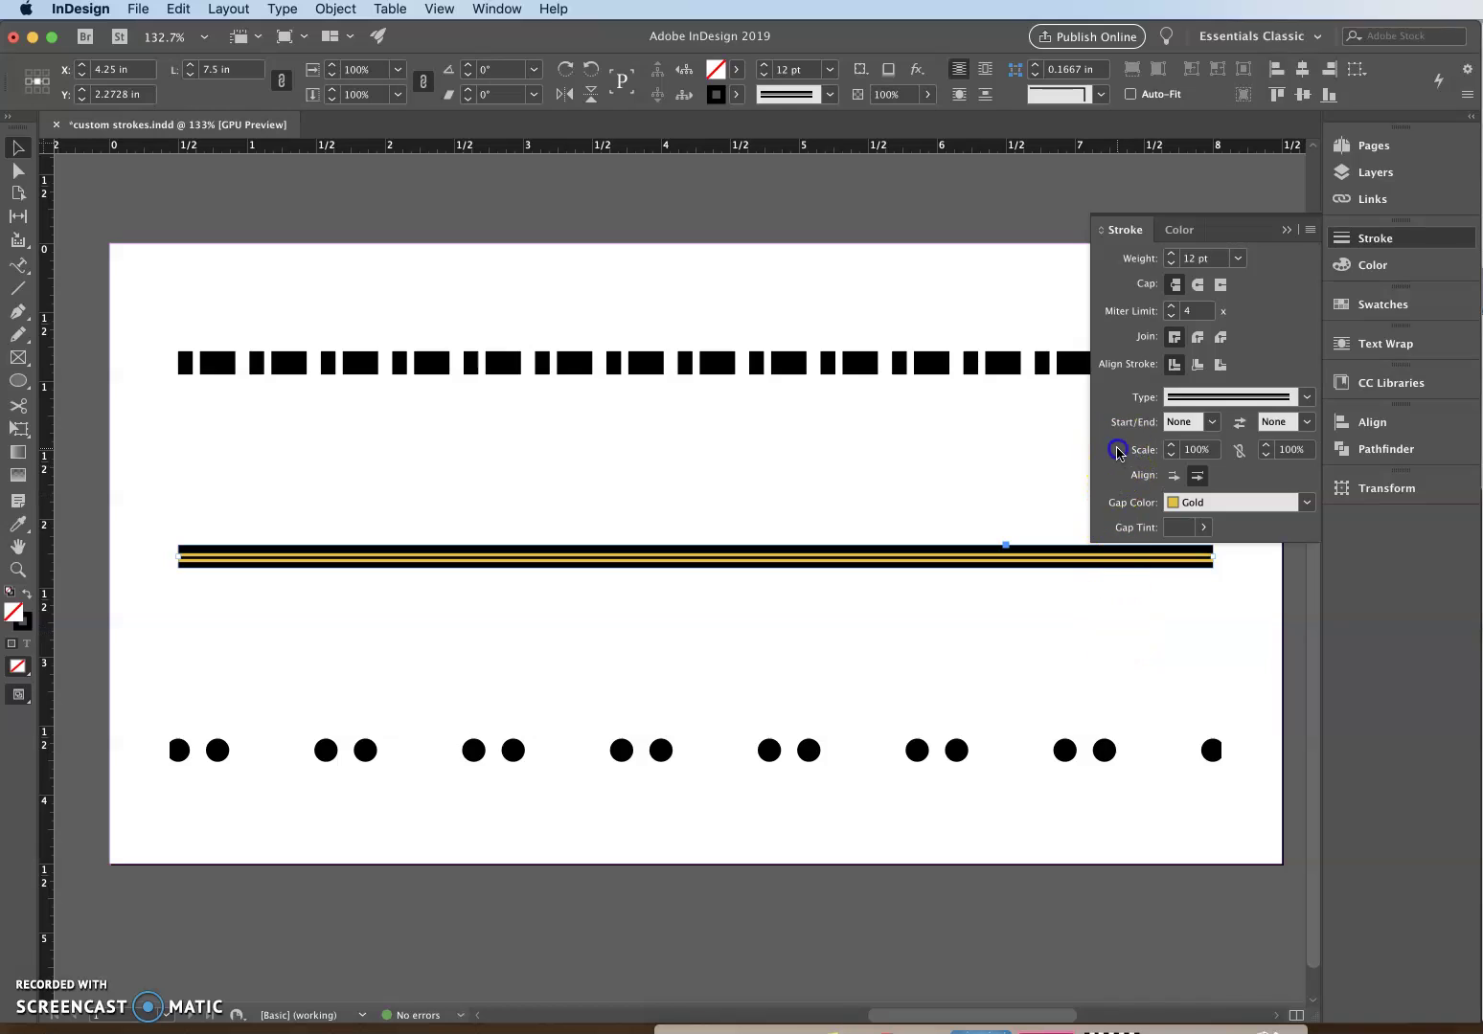
click(1286, 230)
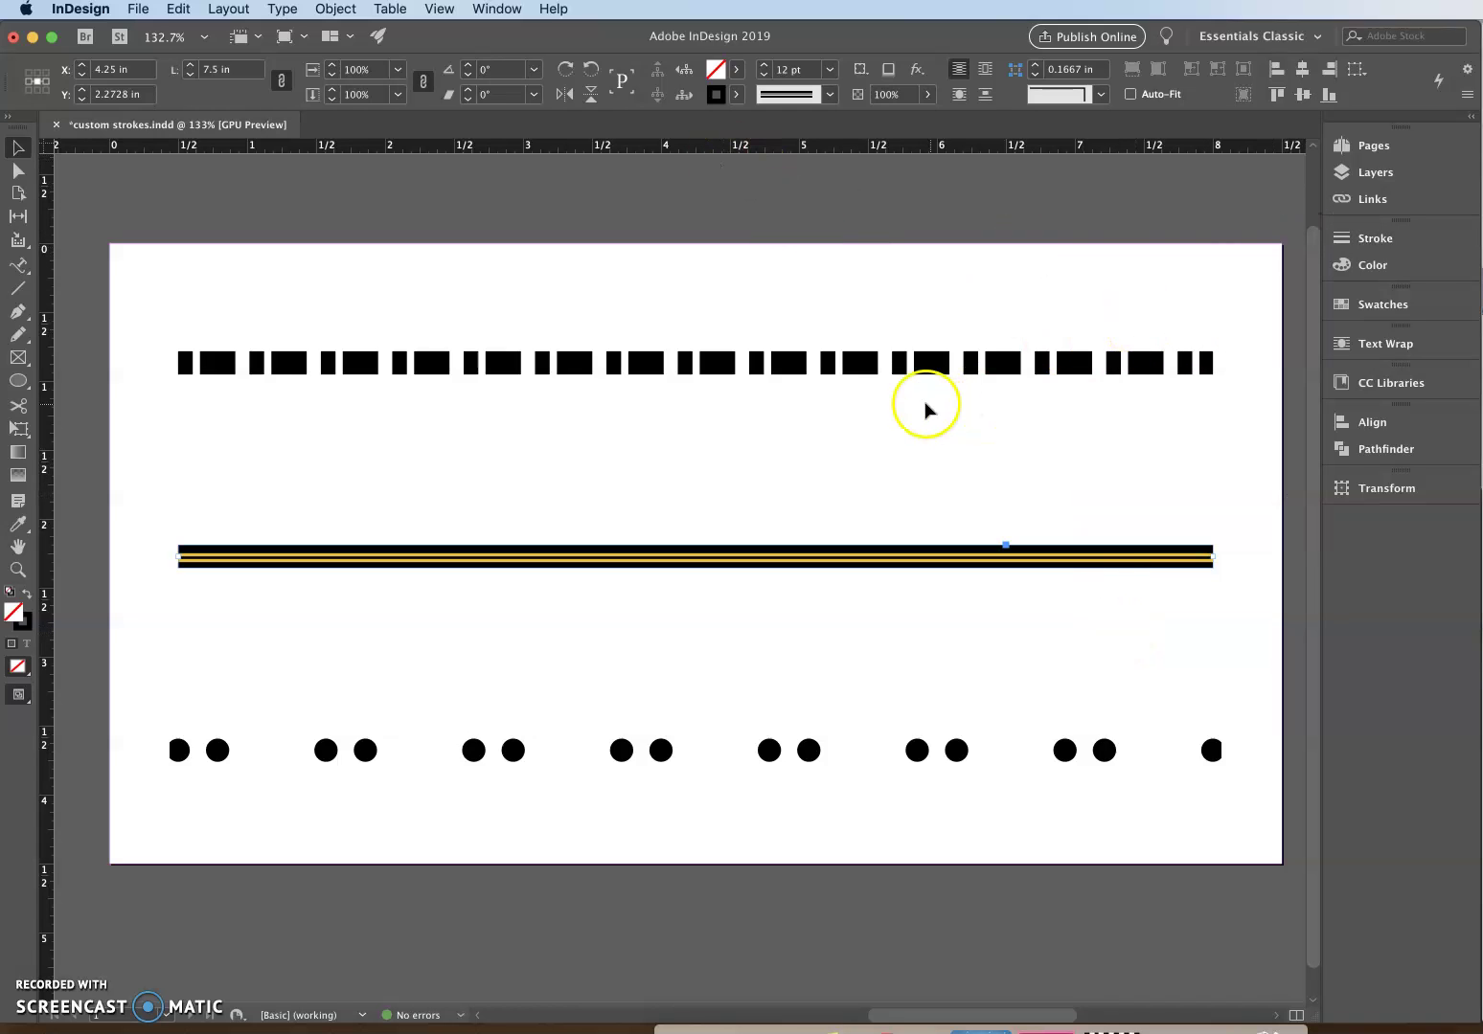